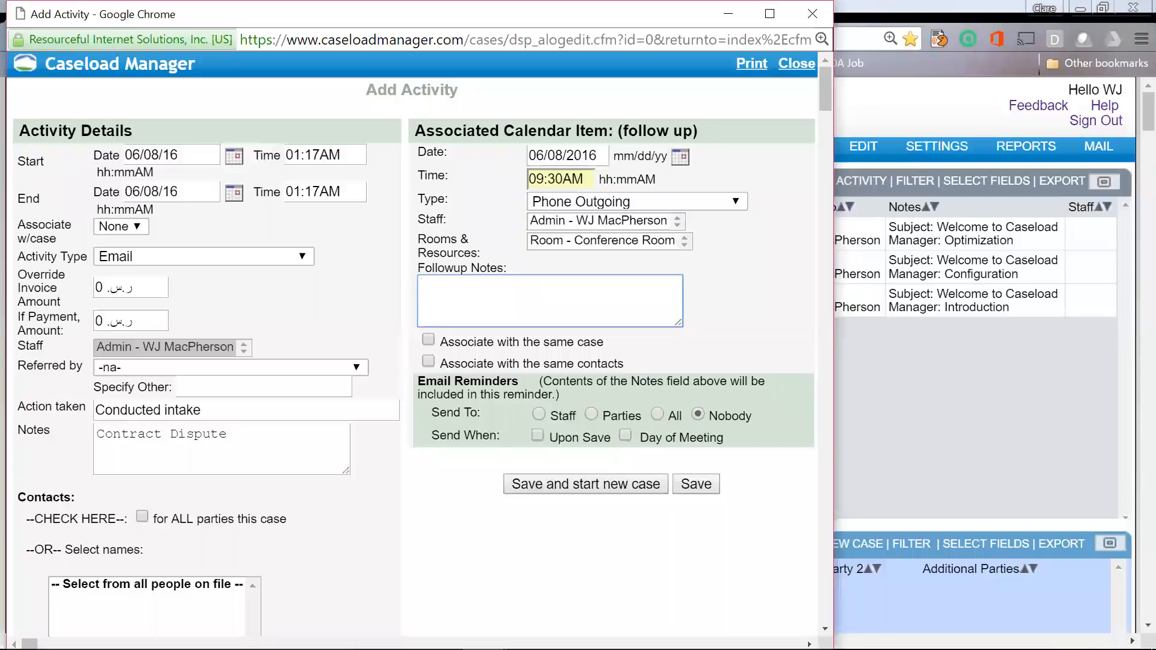
Step: Note 'Call Party 2 and schedule intake', link it to the same case and contacts, and email everyone
{"action": "type", "text": "Call Party 2 and schedule intake"}
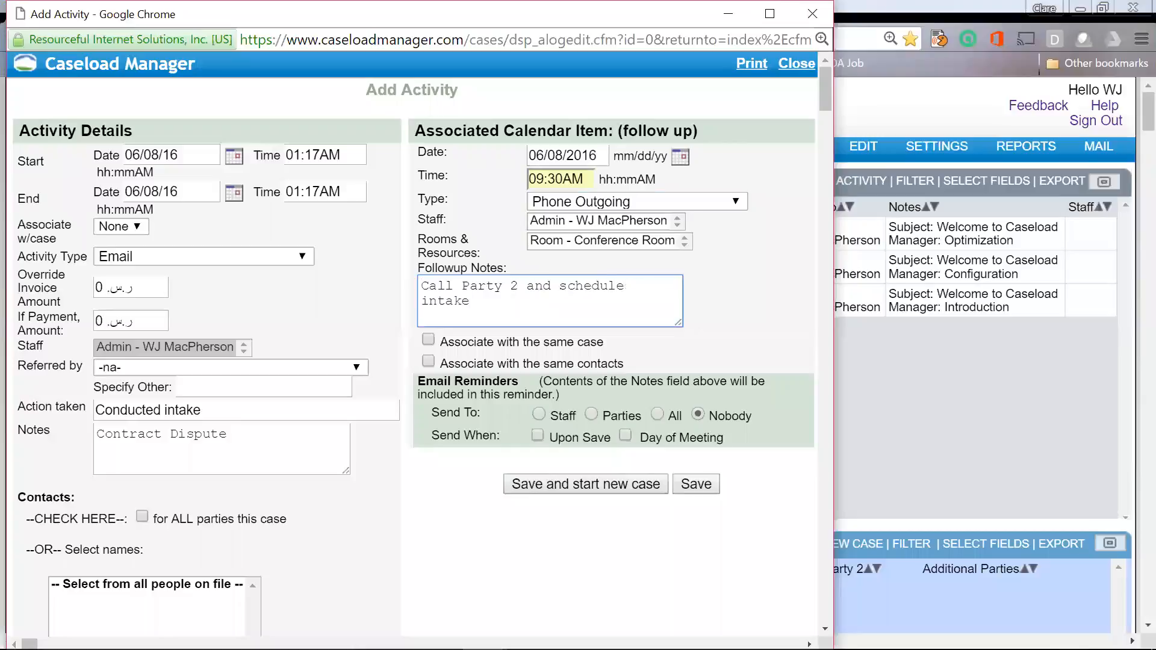
{"action": "left_click", "coordinate": [428, 341]}
{"action": "left_click", "coordinate": [428, 362]}
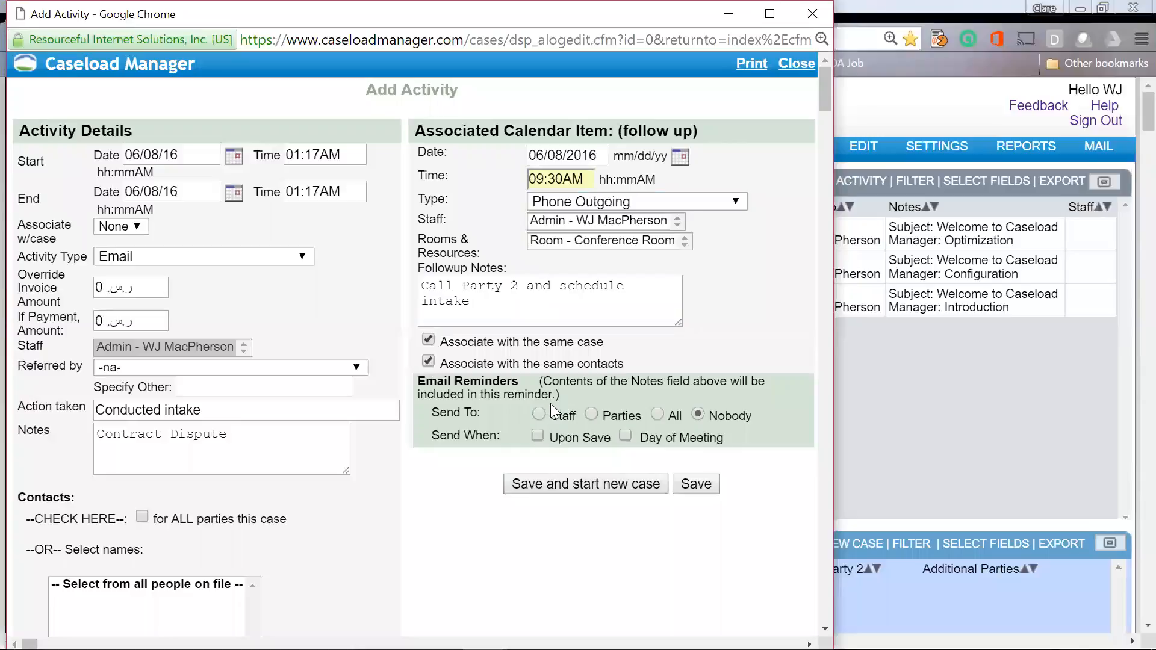
{"action": "left_click", "coordinate": [657, 414]}
Step: Save the activity as a new case, then open case 'new' from the June 8 calendar items
{"action": "left_click", "coordinate": [600, 489]}
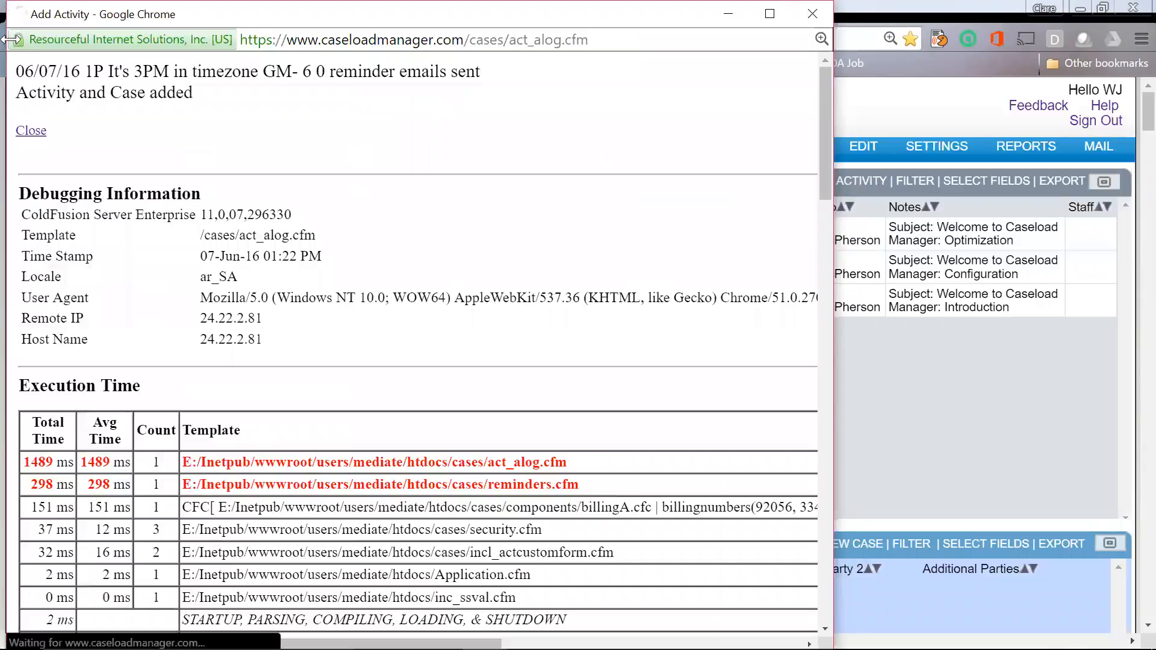
{"action": "left_click", "coordinate": [38, 134]}
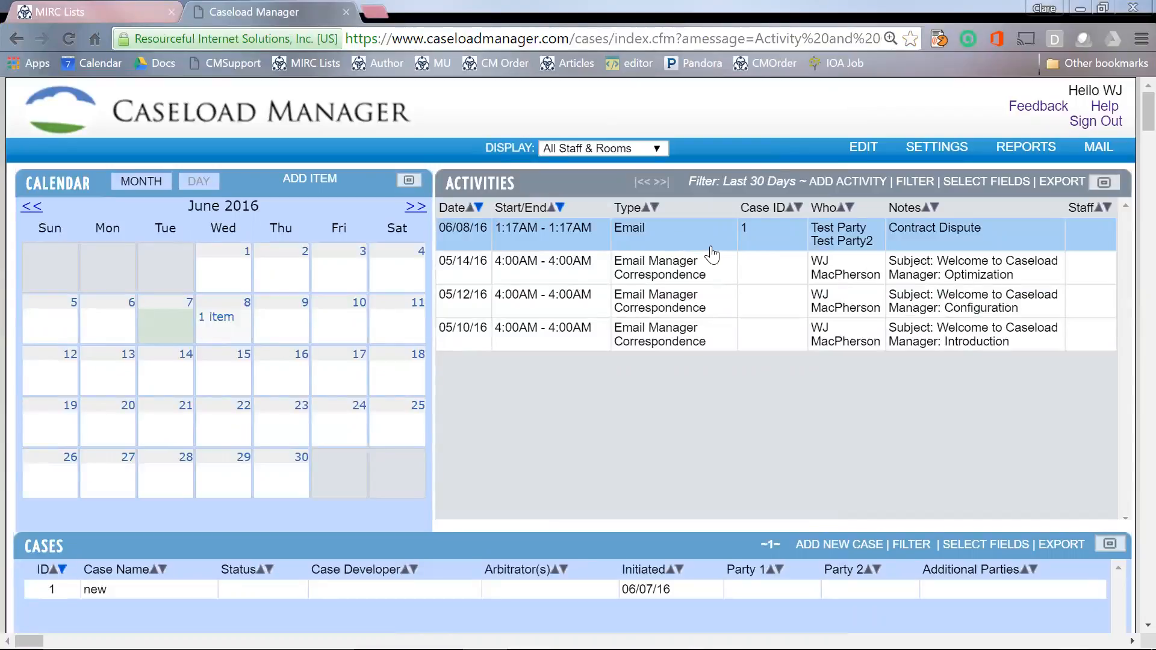
{"action": "left_click", "coordinate": [220, 317]}
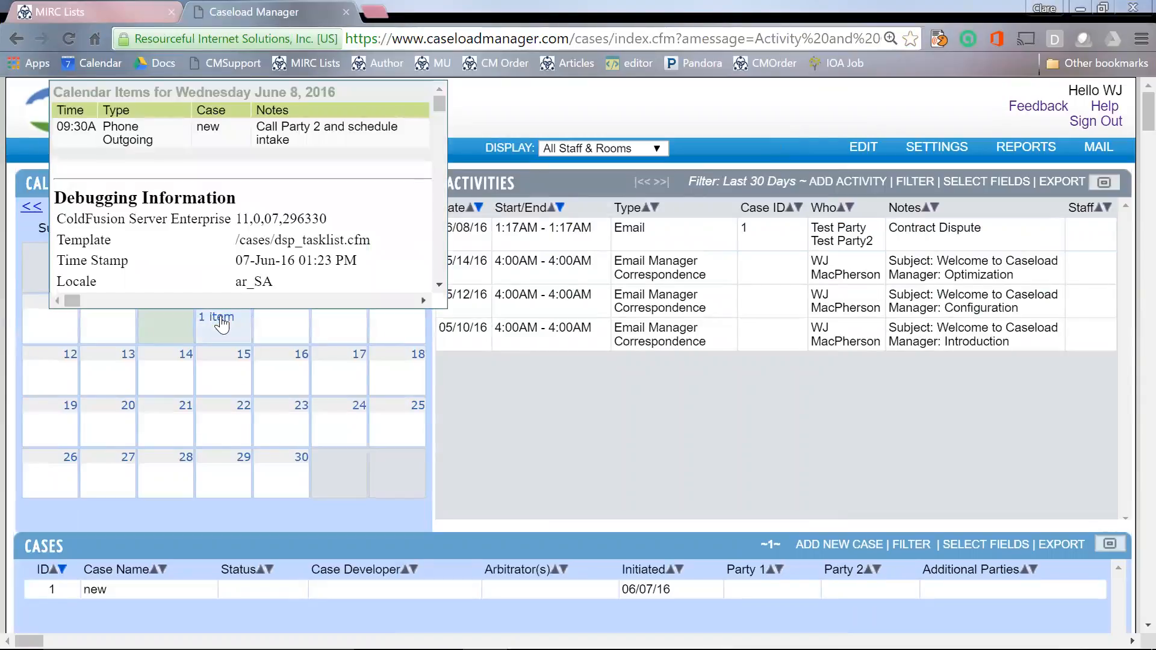
{"action": "scroll", "coordinate": [595, 488], "scroll_direction": "down", "scroll_amount": 1}
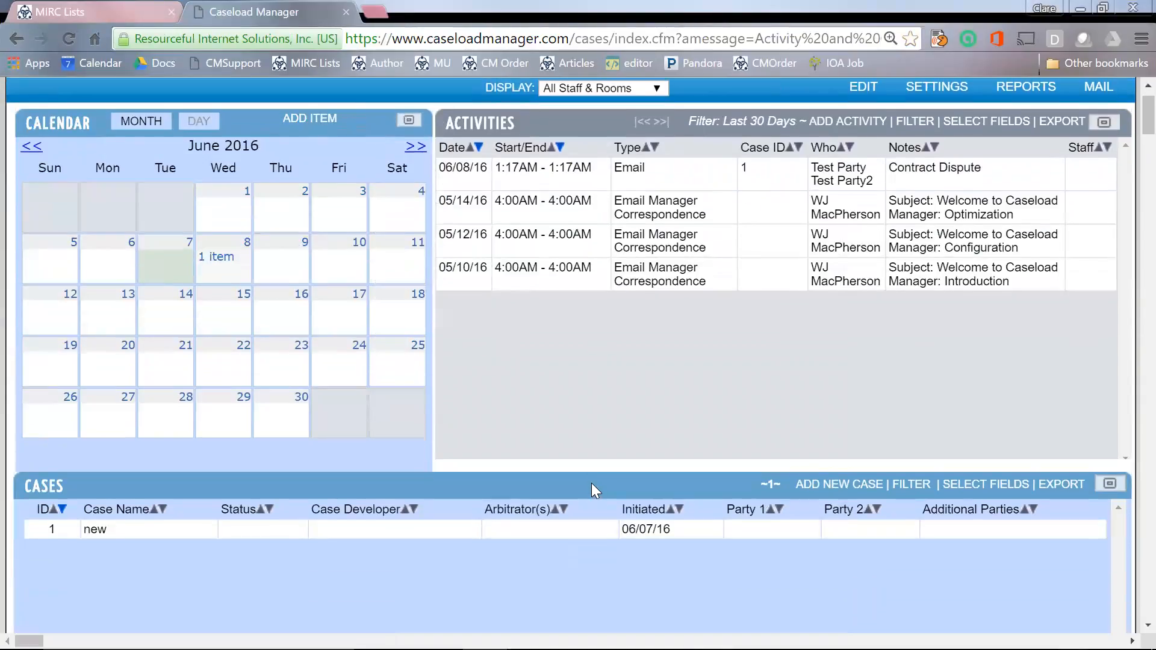
{"action": "left_click", "coordinate": [542, 533]}
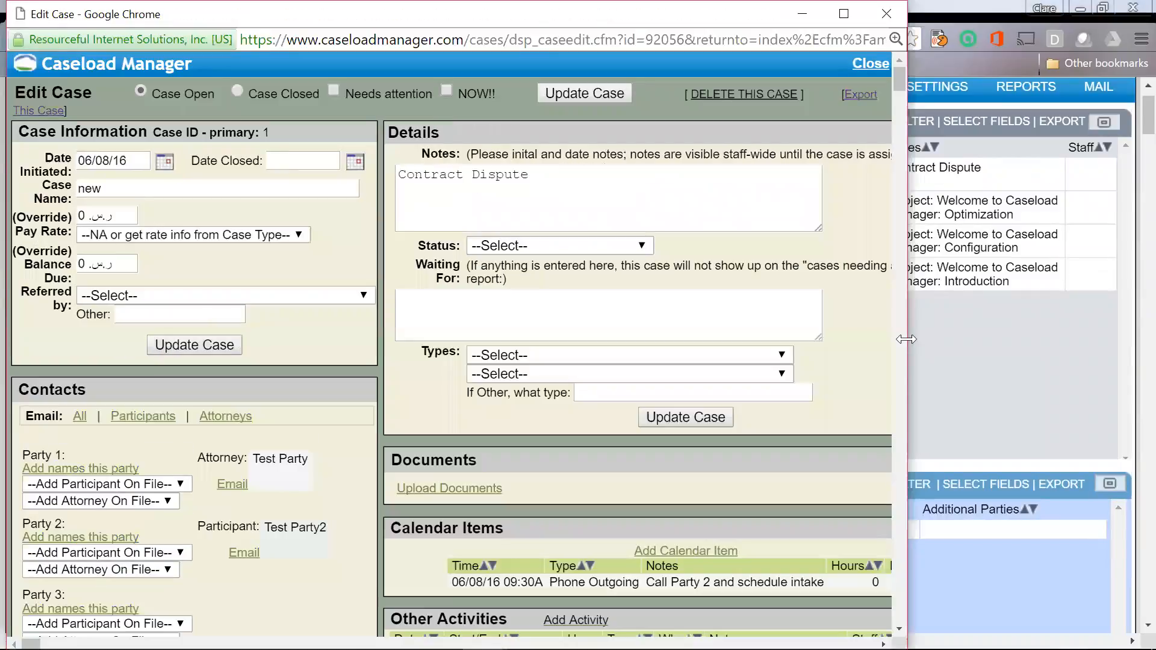
Step: Drag the Edit Case window's right edge wider to reveal the whole case form
{"action": "left_click_drag", "start_coordinate": [905, 339], "coordinate": [1079, 334]}
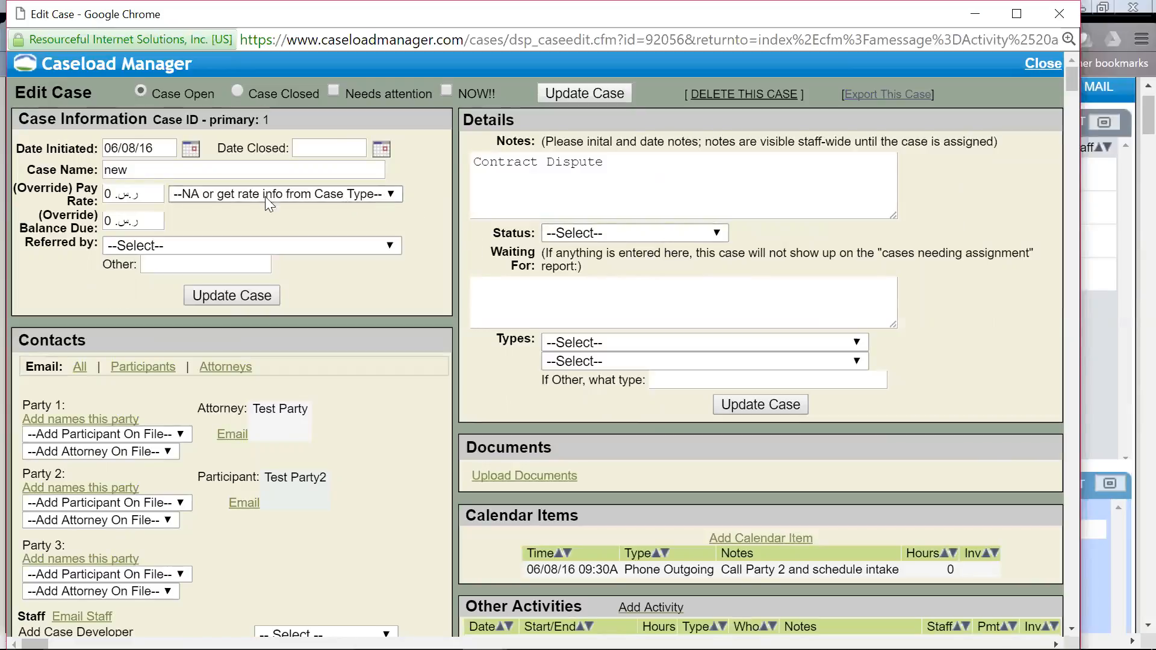
Step: Replace the case name 'new' with 'test case' from the autocomplete suggestions
{"action": "left_click_drag", "start_coordinate": [138, 170], "coordinate": [112, 170]}
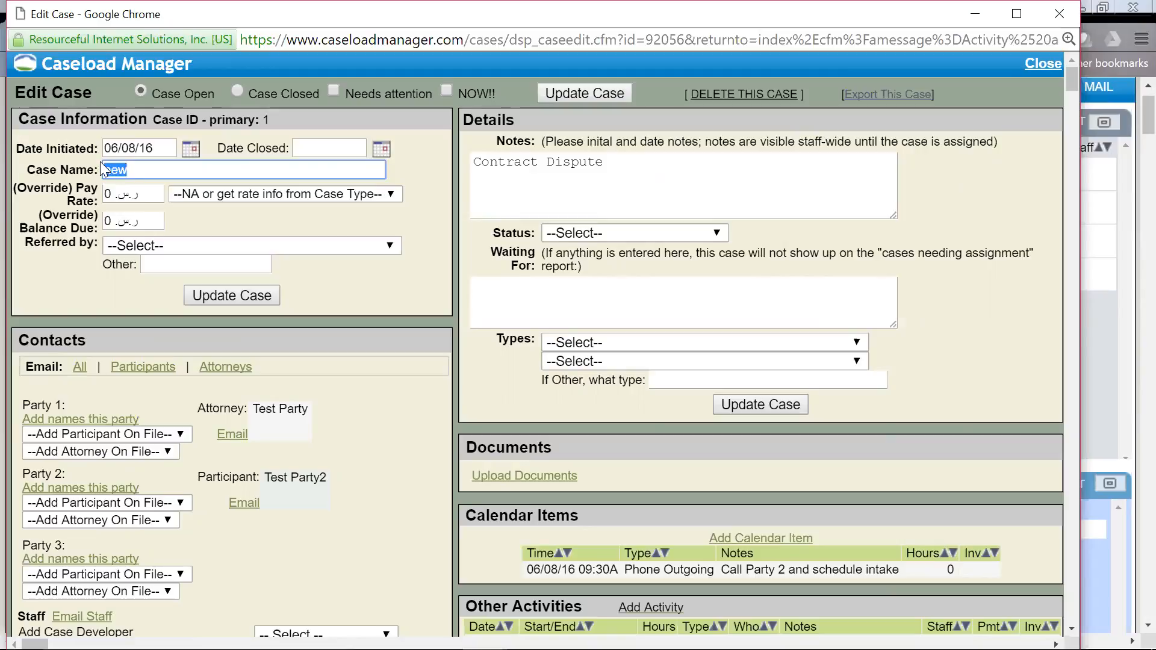
{"action": "type", "text": "Test Case"}
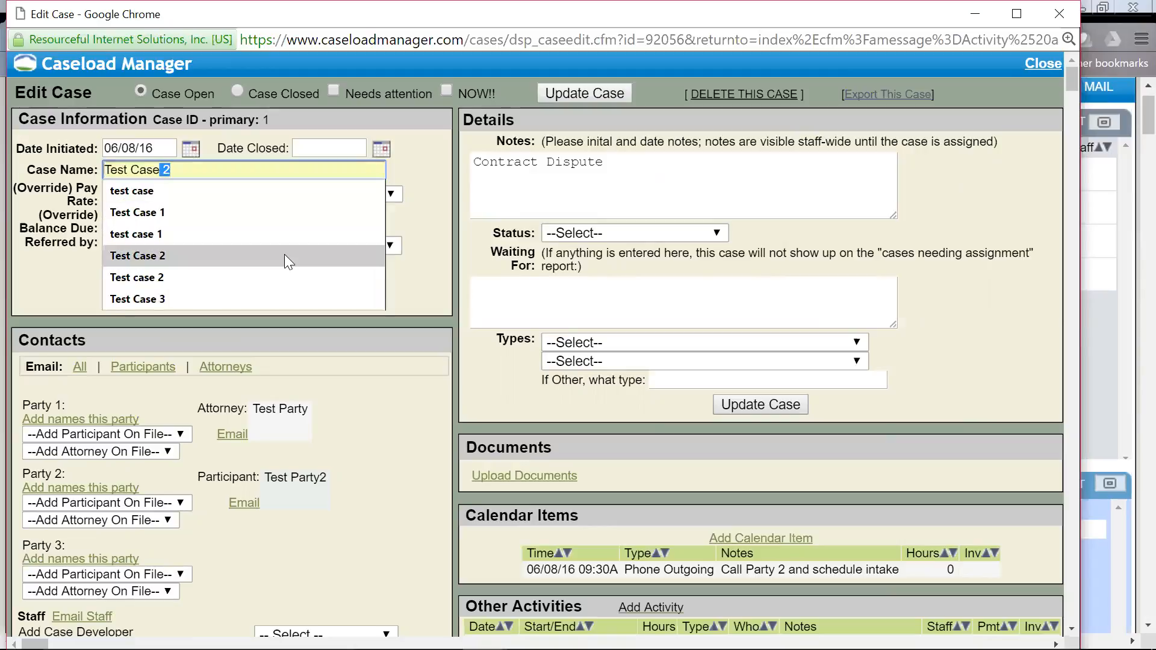
{"action": "left_click", "coordinate": [235, 182]}
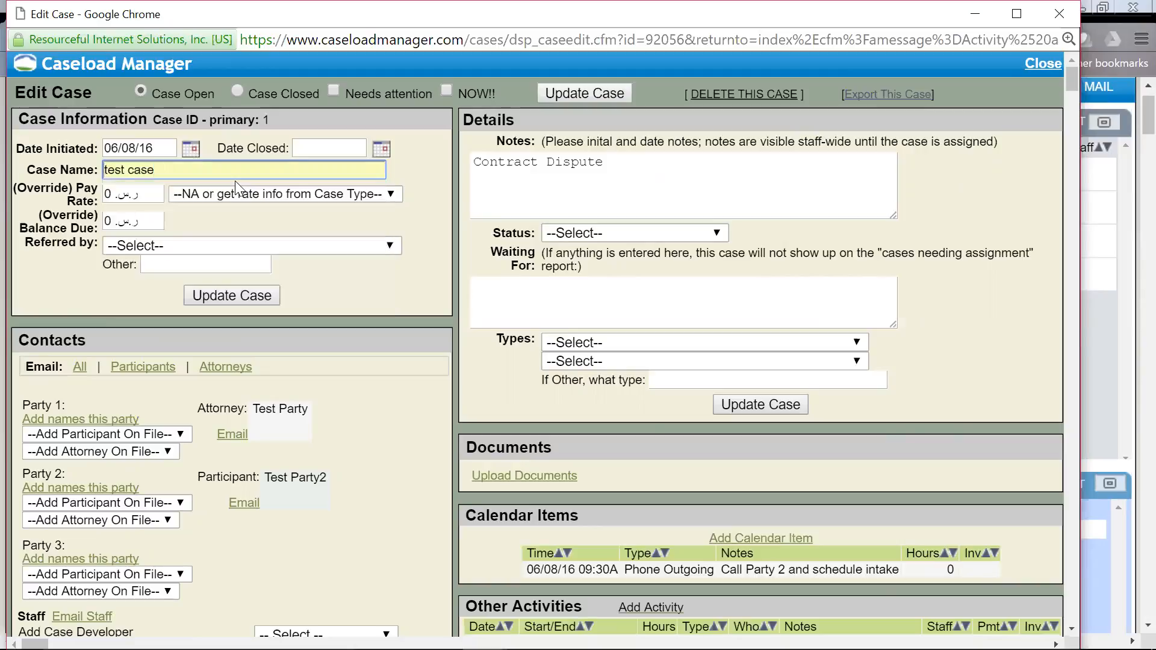
Step: Set Referred by to Person: Self Referral, then highlight the case's primary ID number
{"action": "left_click", "coordinate": [207, 241]}
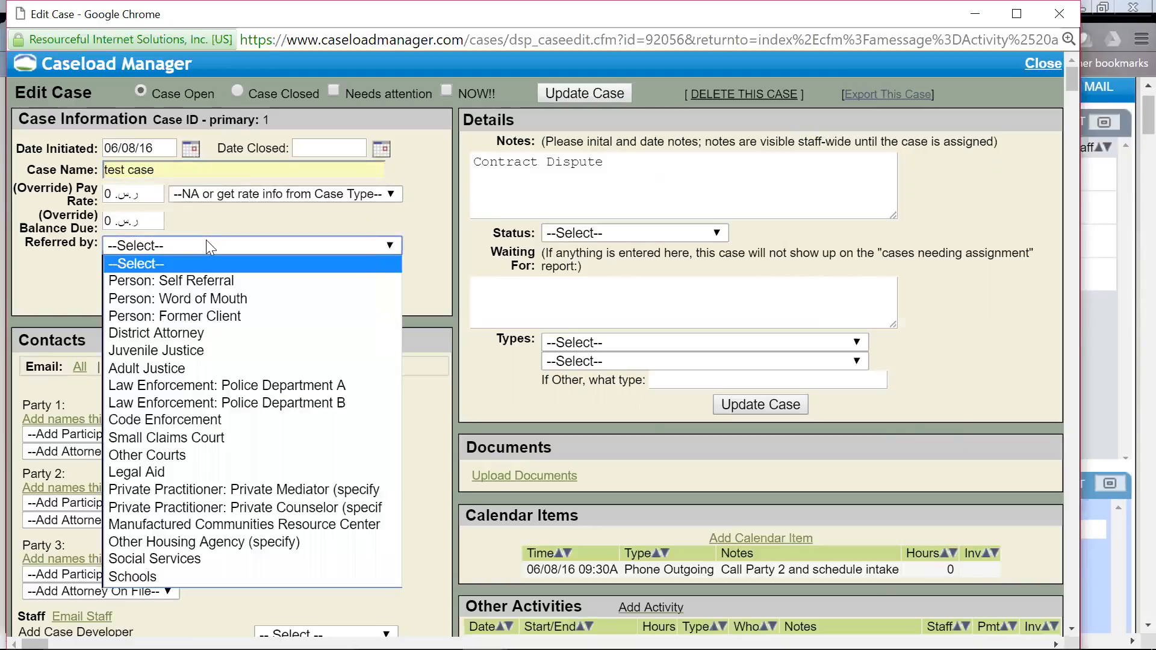
{"action": "left_click", "coordinate": [206, 278]}
{"action": "left_click", "coordinate": [192, 170]}
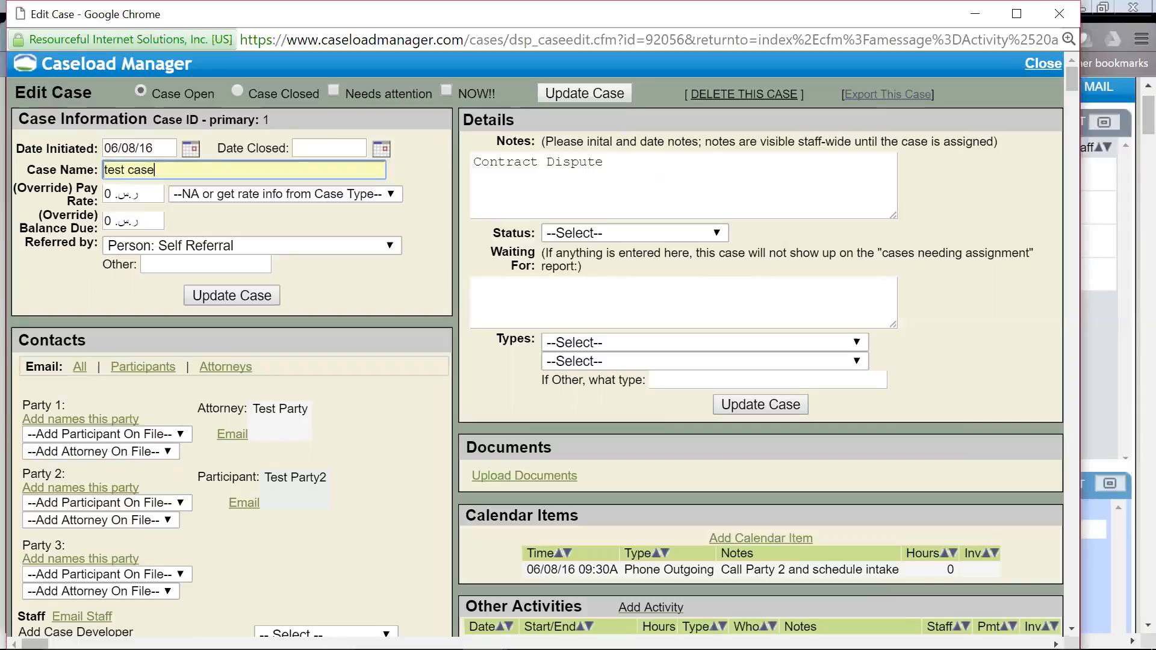
{"action": "left_click_drag", "start_coordinate": [277, 120], "coordinate": [208, 121]}
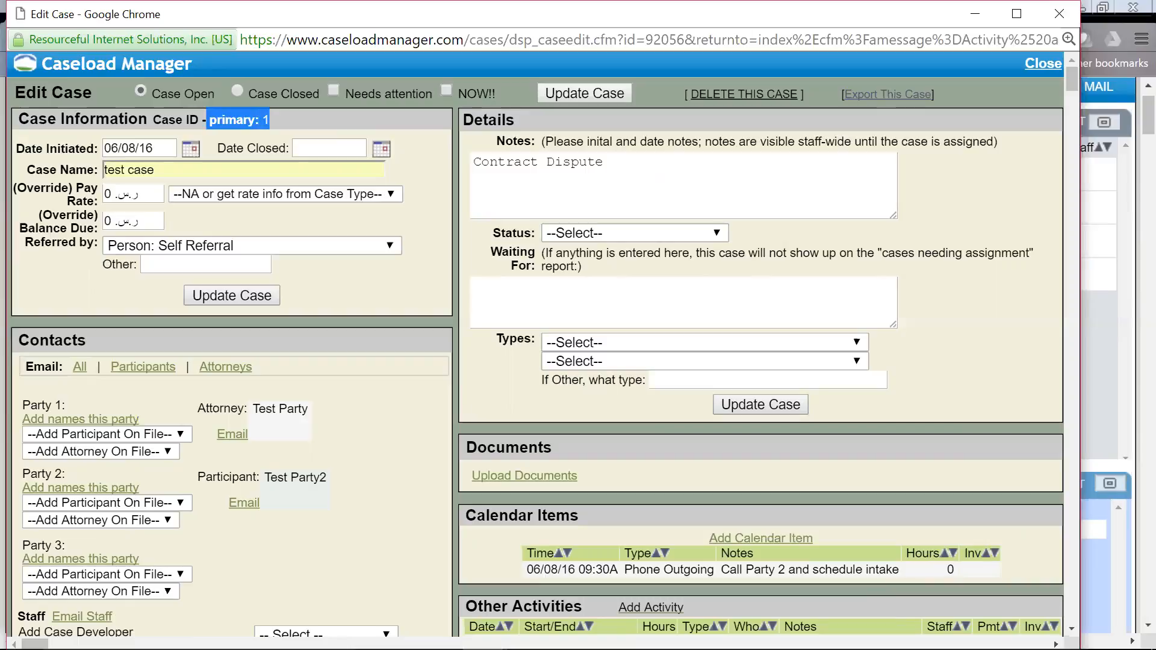
Step: Rename the case 'Court Docket 2016_06_07--test', inserting the missing date separator
{"action": "left_click_drag", "start_coordinate": [159, 171], "coordinate": [35, 159]}
{"action": "type", "text": "Court Docket"}
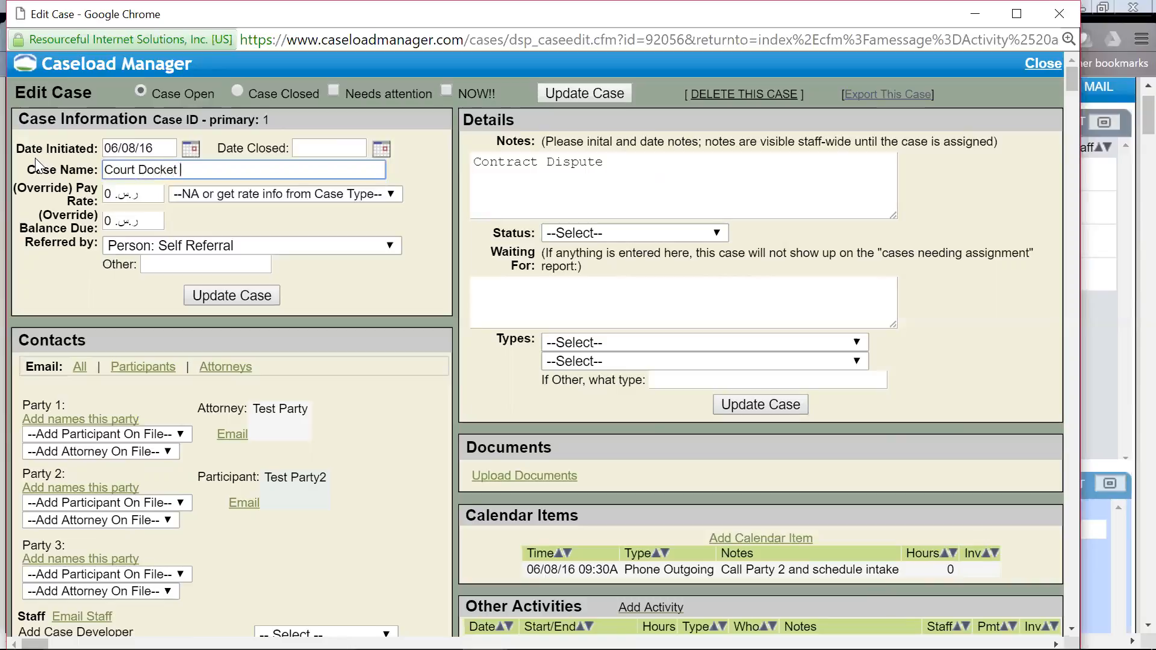
{"action": "type", "text": " 2016_0607"}
{"action": "key", "text": "Left"}
{"action": "type", "text": "_07--test"}
Step: Choose the admin user in the Staff section's Add Arbitrator list, then highlight the Documents section
{"action": "left_click", "coordinate": [377, 313]}
{"action": "scroll", "coordinate": [376, 309], "scroll_direction": "down", "scroll_amount": 1}
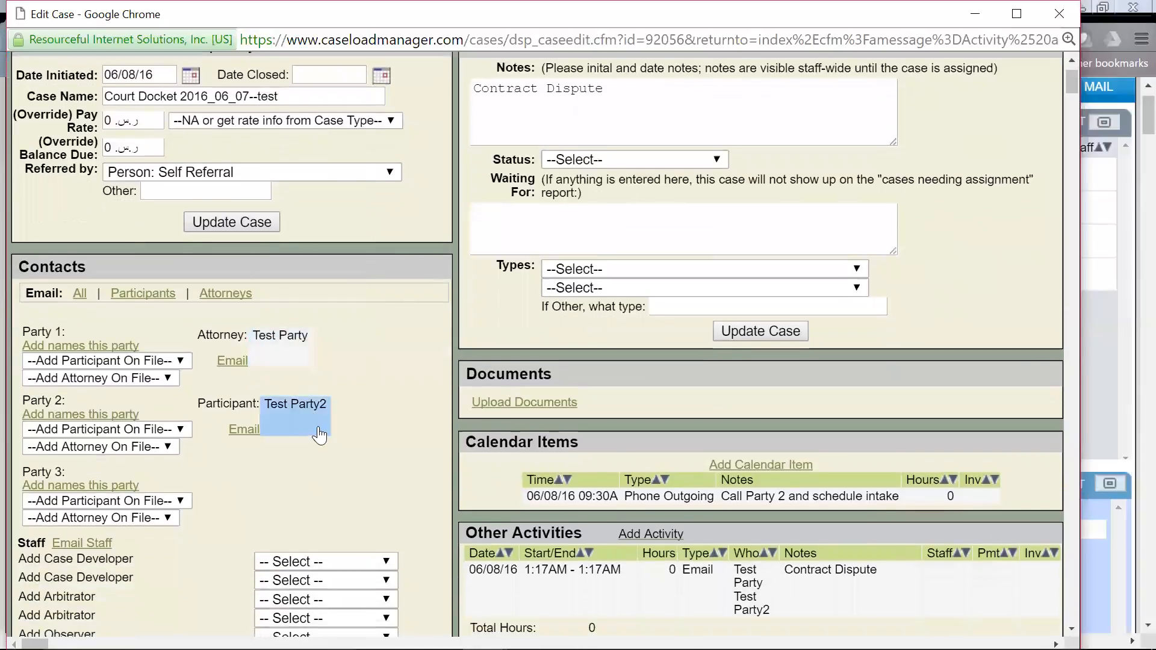
{"action": "scroll", "coordinate": [376, 443], "scroll_direction": "down", "scroll_amount": 1}
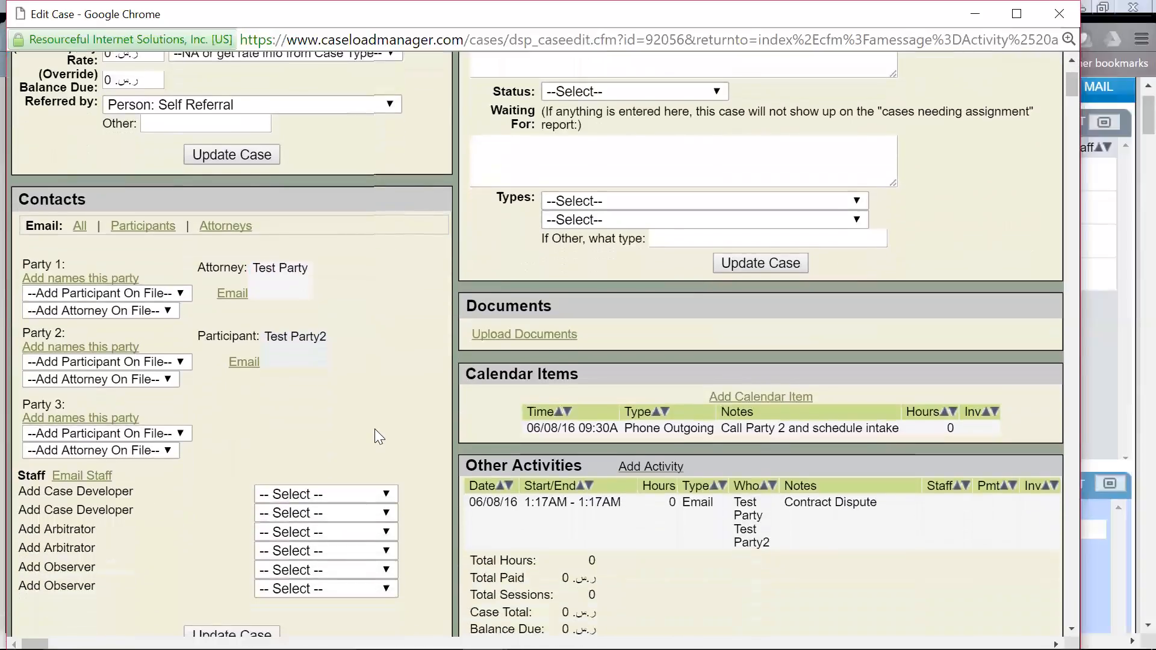
{"action": "left_click", "coordinate": [386, 532]}
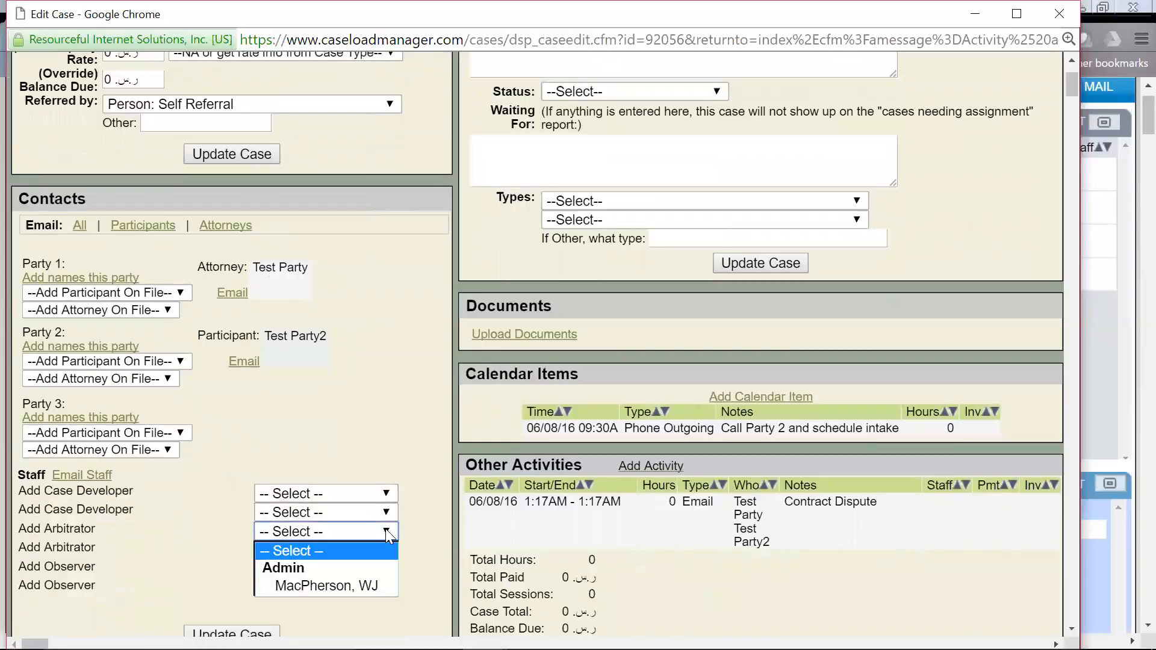
{"action": "left_click", "coordinate": [364, 587]}
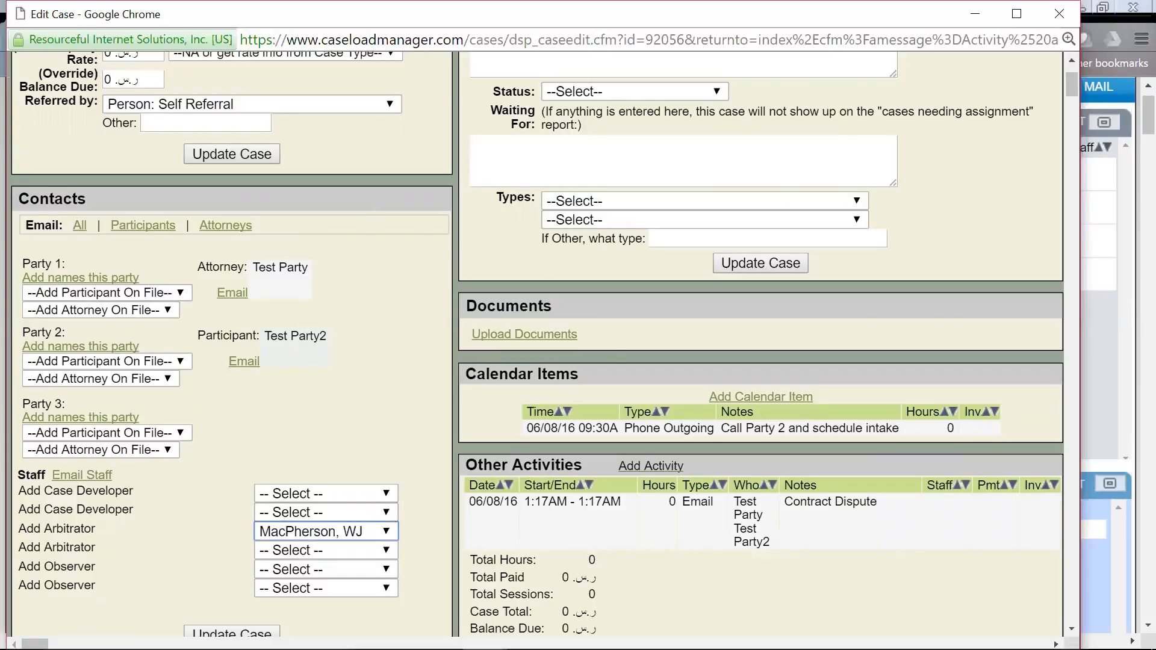
{"action": "left_click_drag", "start_coordinate": [578, 335], "coordinate": [467, 306]}
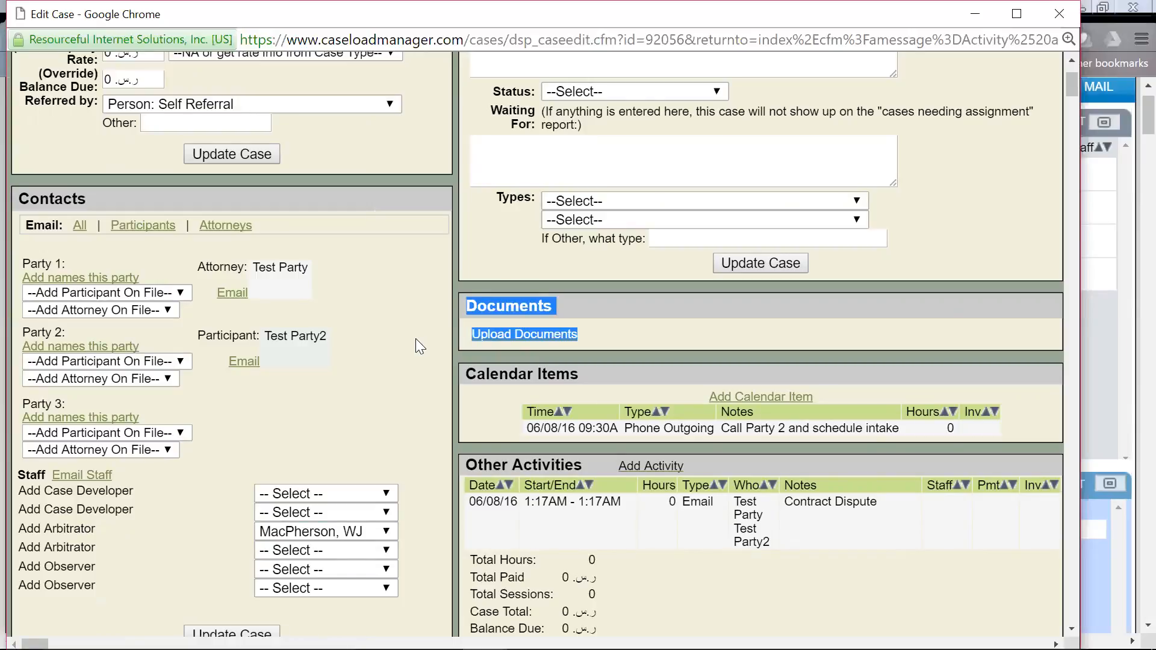
{"action": "left_click", "coordinate": [383, 424]}
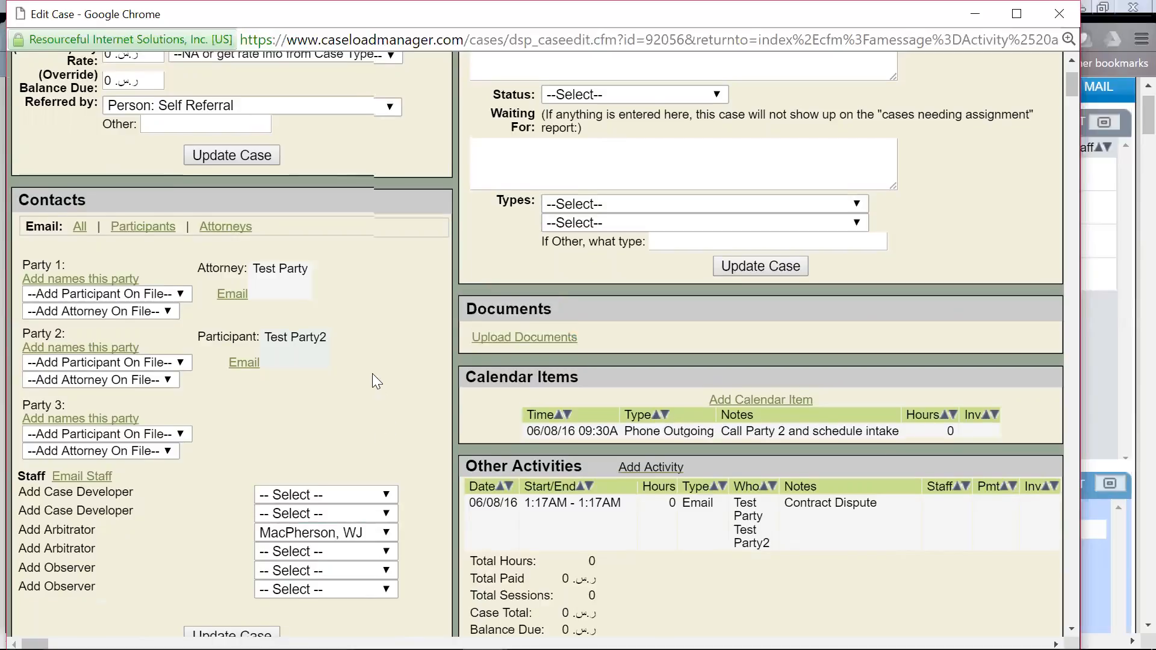
{"action": "scroll", "coordinate": [372, 373], "scroll_direction": "up", "scroll_amount": 1}
{"action": "scroll", "coordinate": [370, 368], "scroll_direction": "down", "scroll_amount": 1}
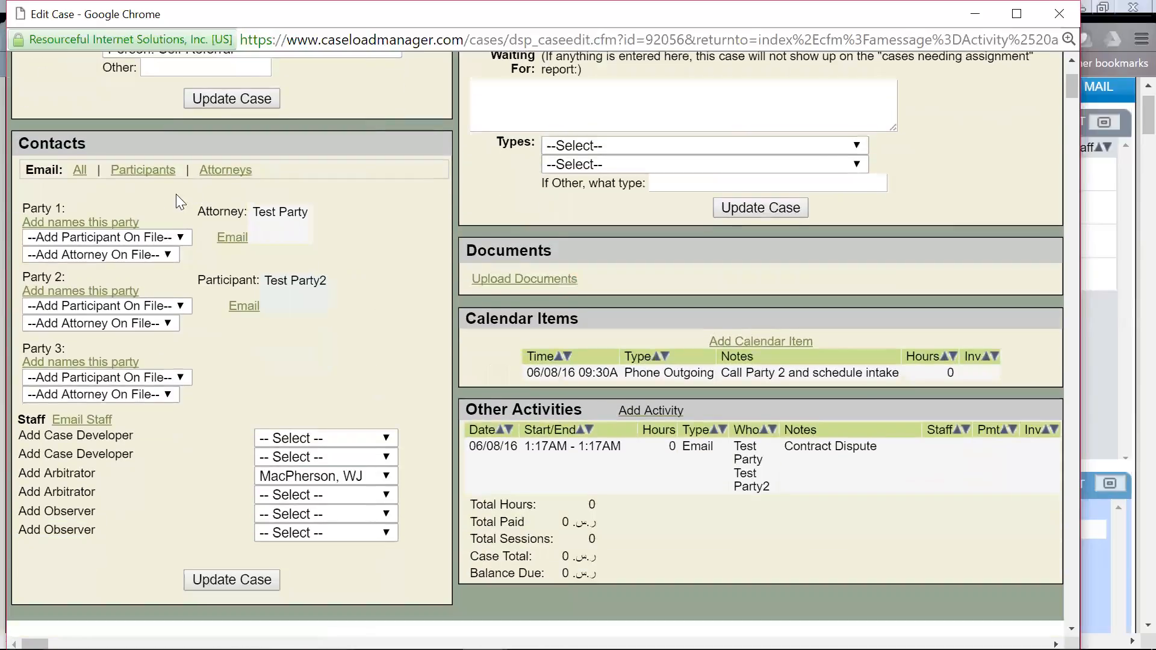
{"action": "left_click_drag", "start_coordinate": [176, 195], "coordinate": [334, 310]}
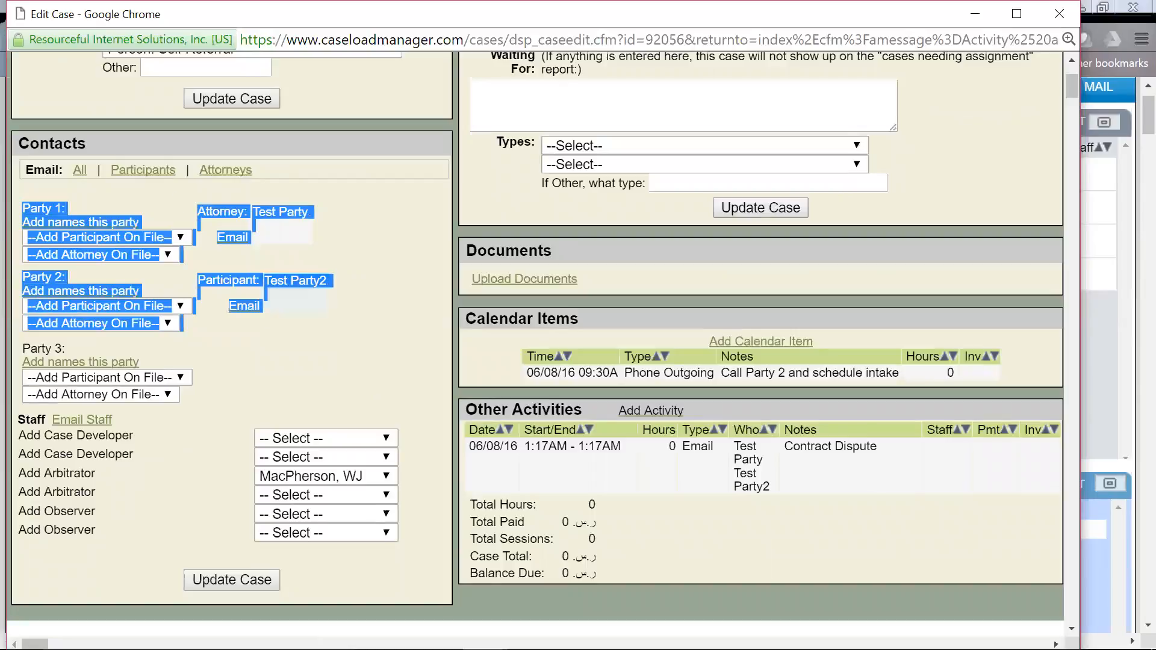
{"action": "left_click_drag", "start_coordinate": [234, 426], "coordinate": [402, 542]}
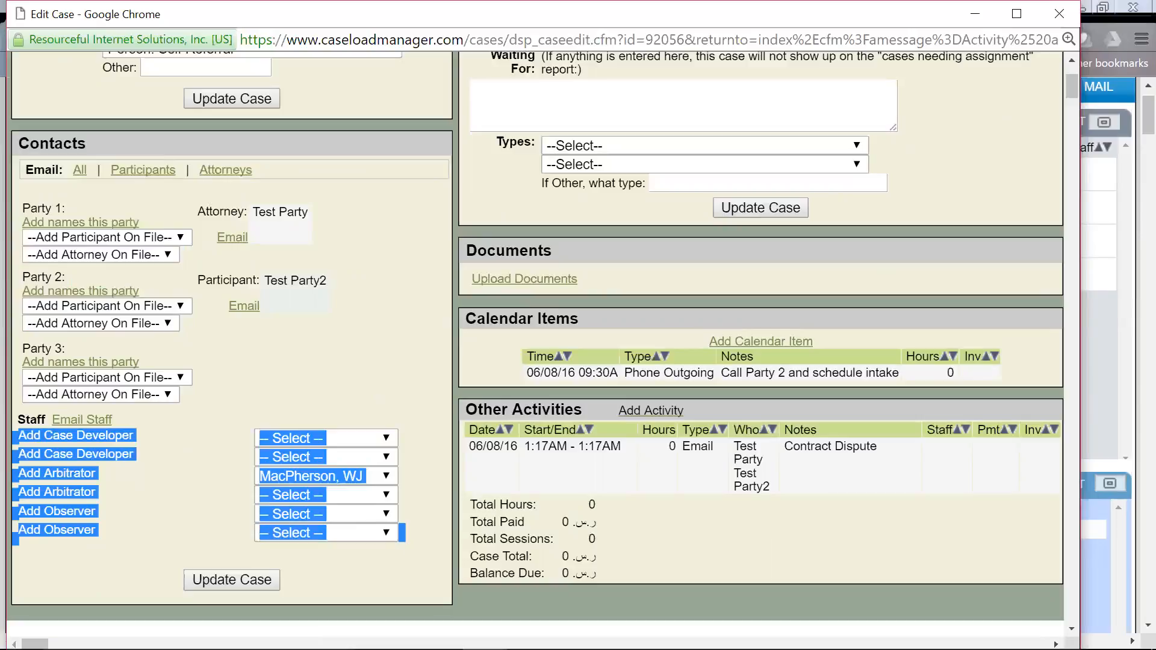
{"action": "left_click", "coordinate": [392, 561]}
{"action": "scroll", "coordinate": [392, 561], "scroll_direction": "up", "scroll_amount": 3}
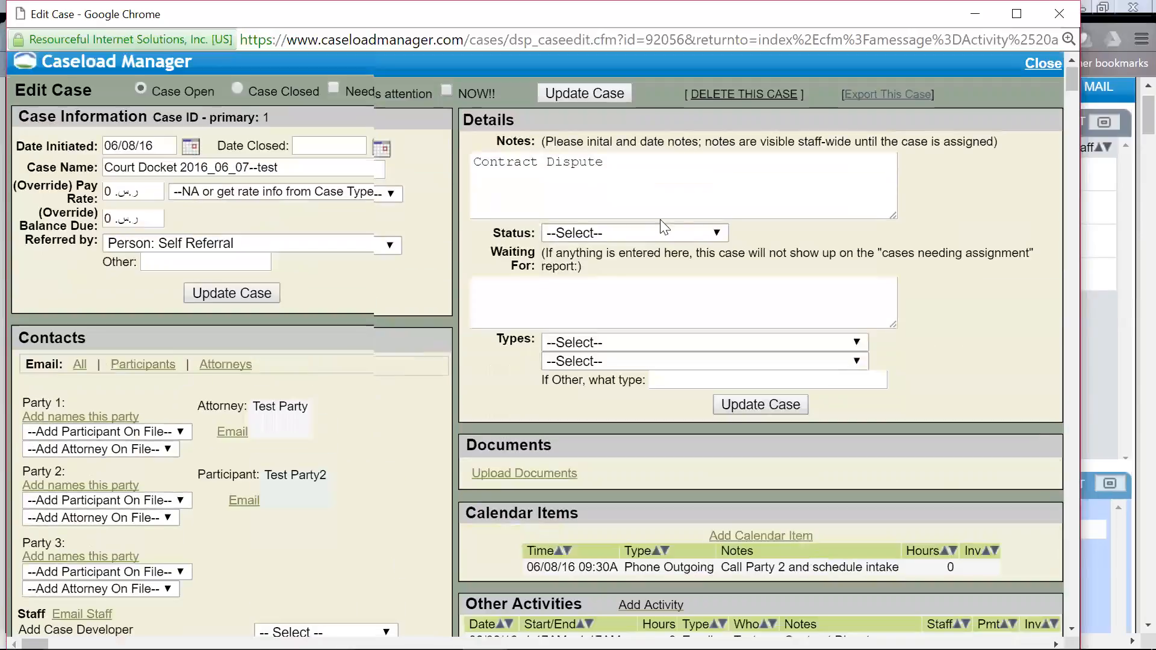
{"action": "double_click", "coordinate": [574, 162]}
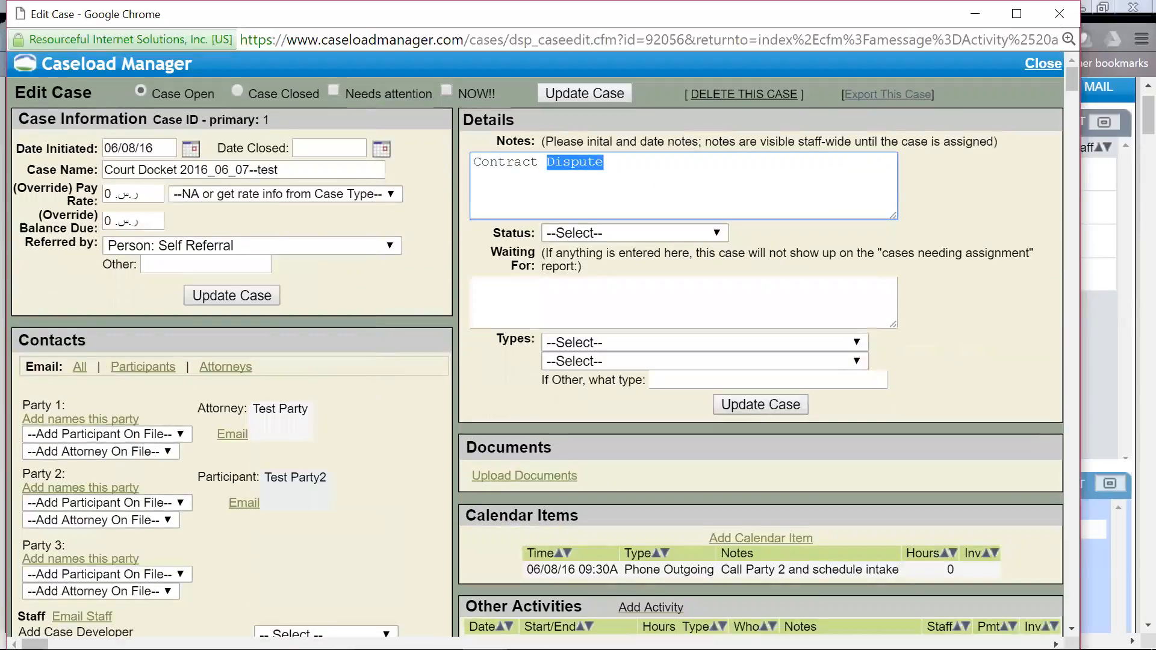
{"action": "key", "text": "ctrl+a"}
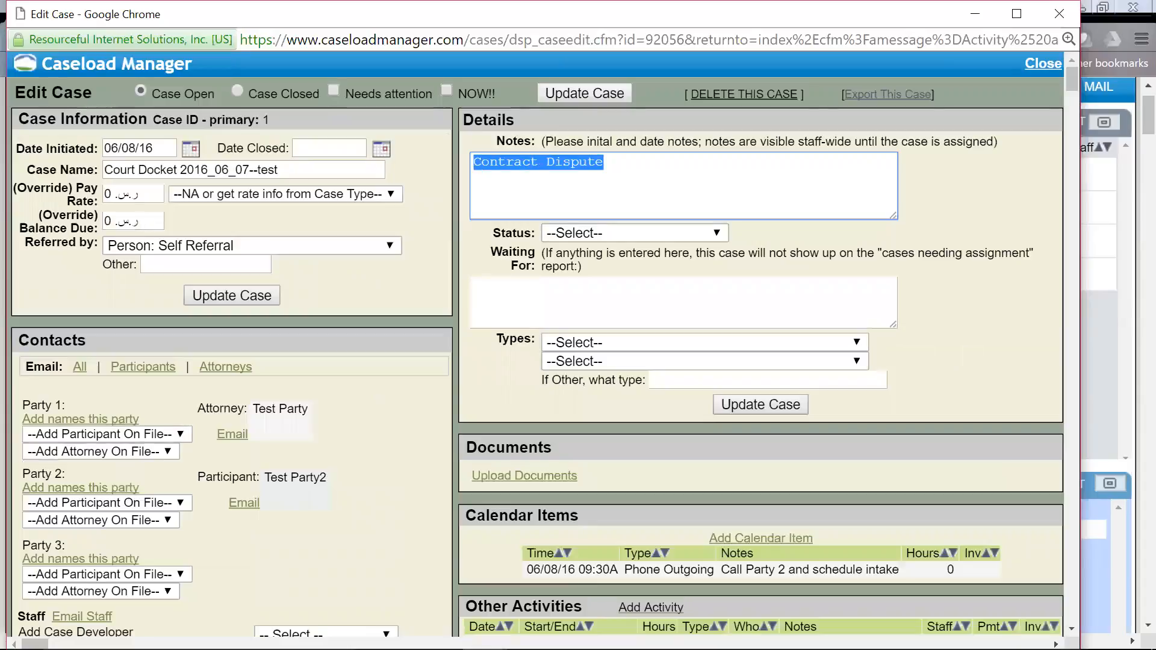
{"action": "left_click", "coordinate": [684, 238]}
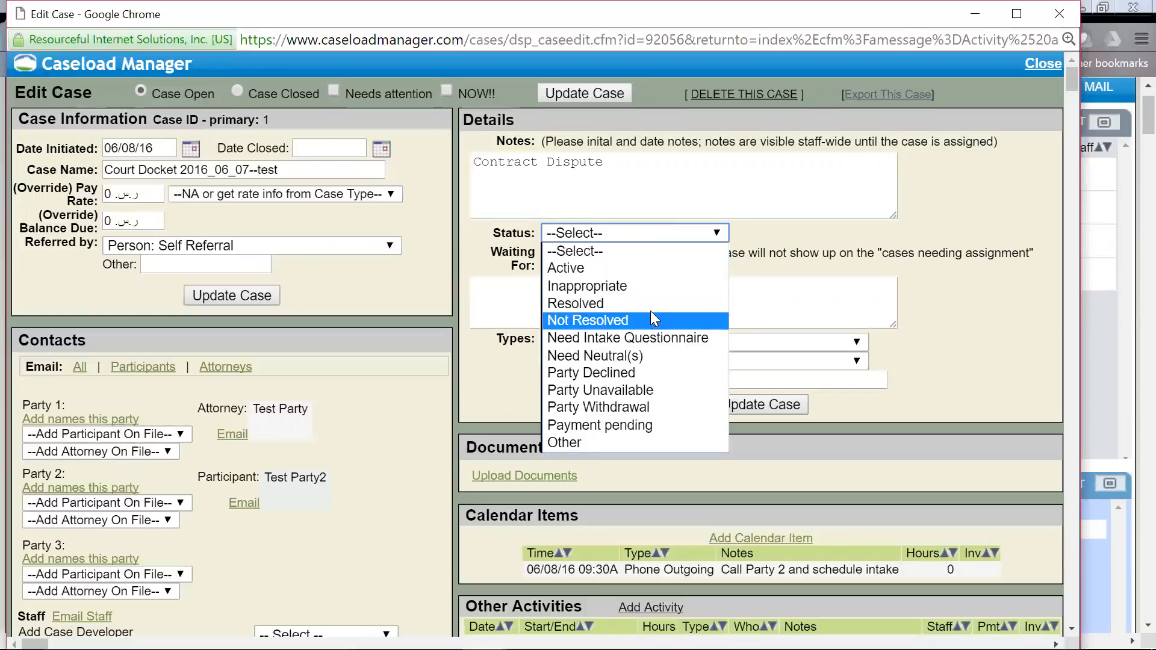
{"action": "left_click", "coordinate": [649, 269]}
{"action": "key", "text": "Tab"}
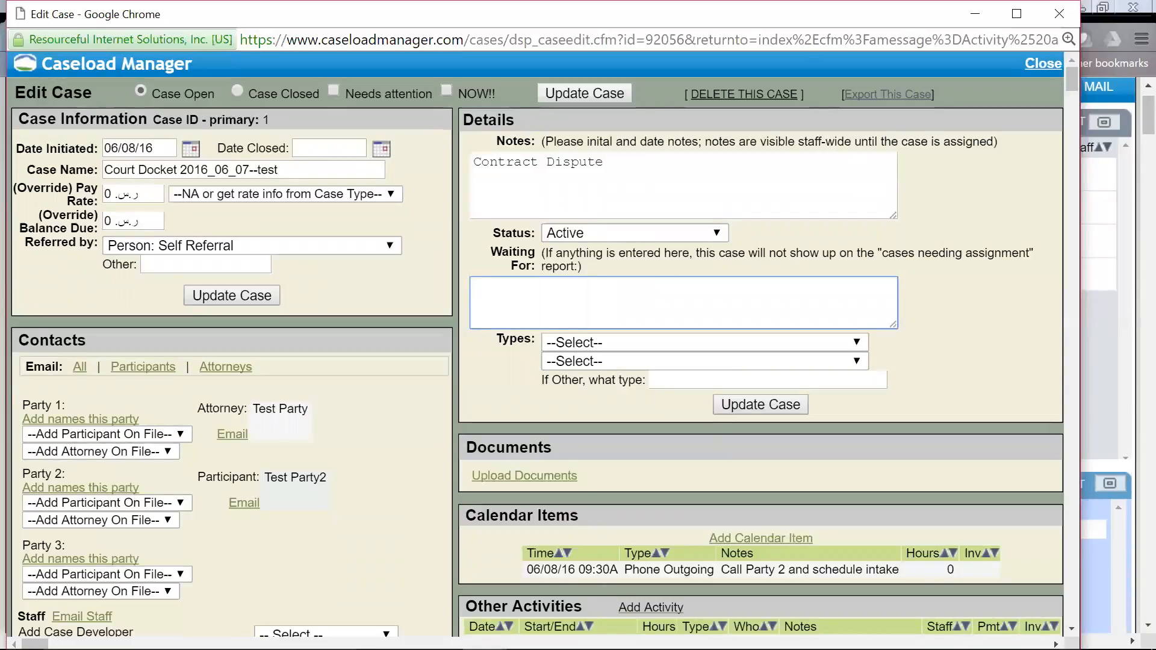
{"action": "type", "text": "Need approval from the second party"}
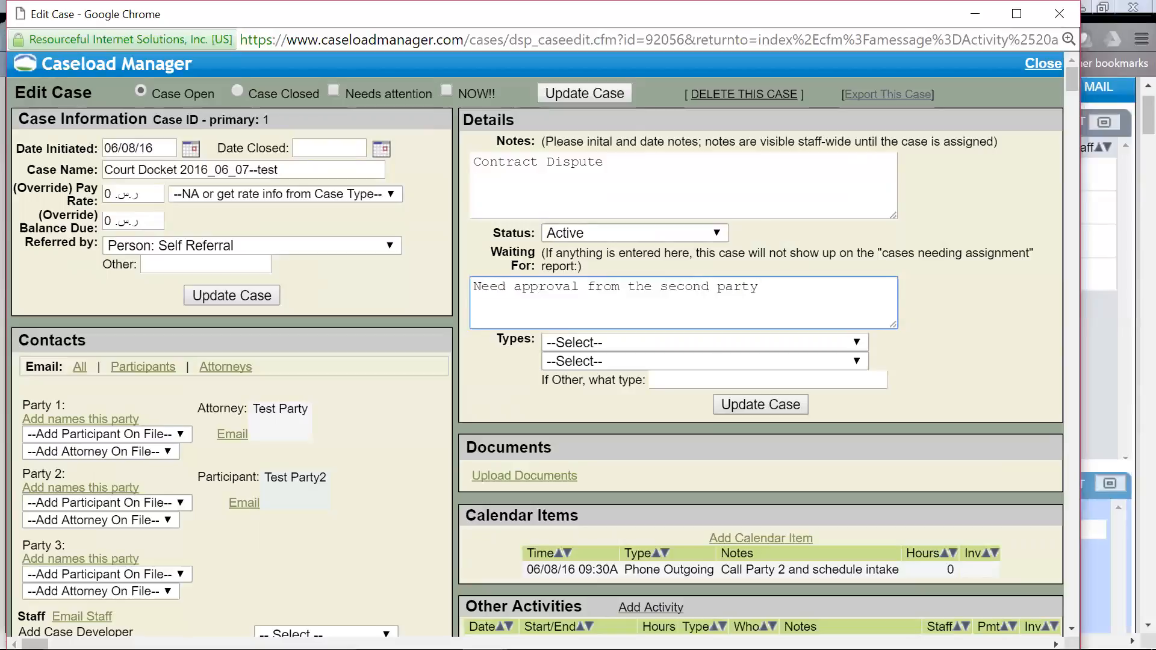
{"action": "left_click", "coordinate": [388, 480]}
{"action": "scroll", "coordinate": [702, 291], "scroll_direction": "down", "scroll_amount": 1}
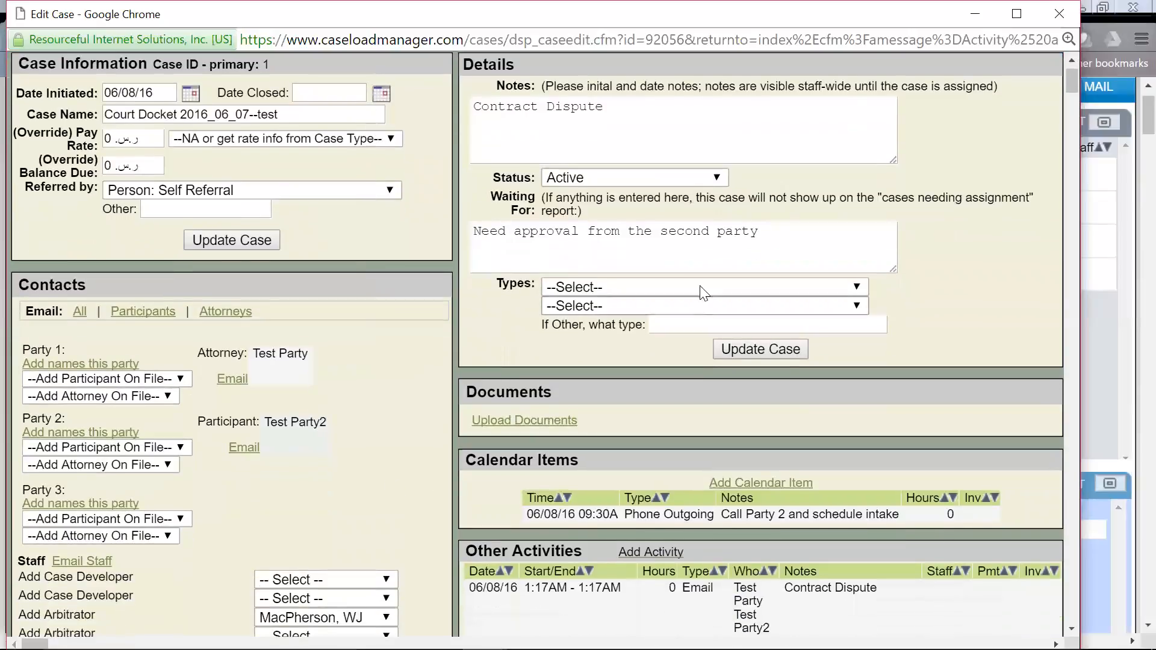
{"action": "left_click", "coordinate": [718, 178]}
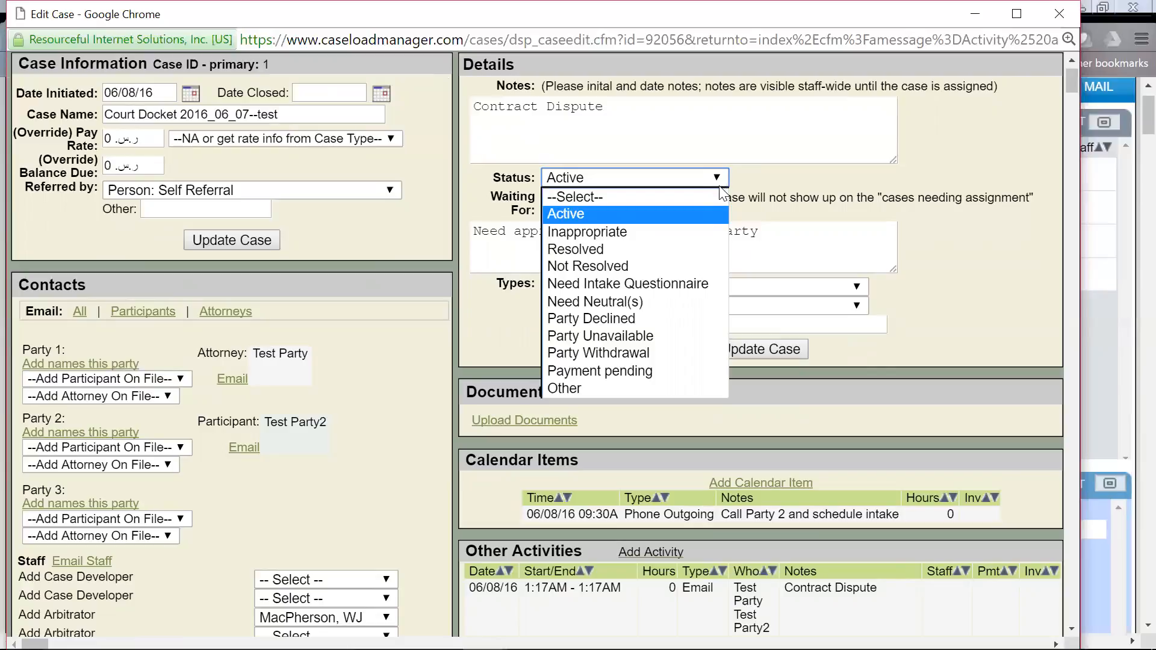
{"action": "left_click", "coordinate": [714, 215]}
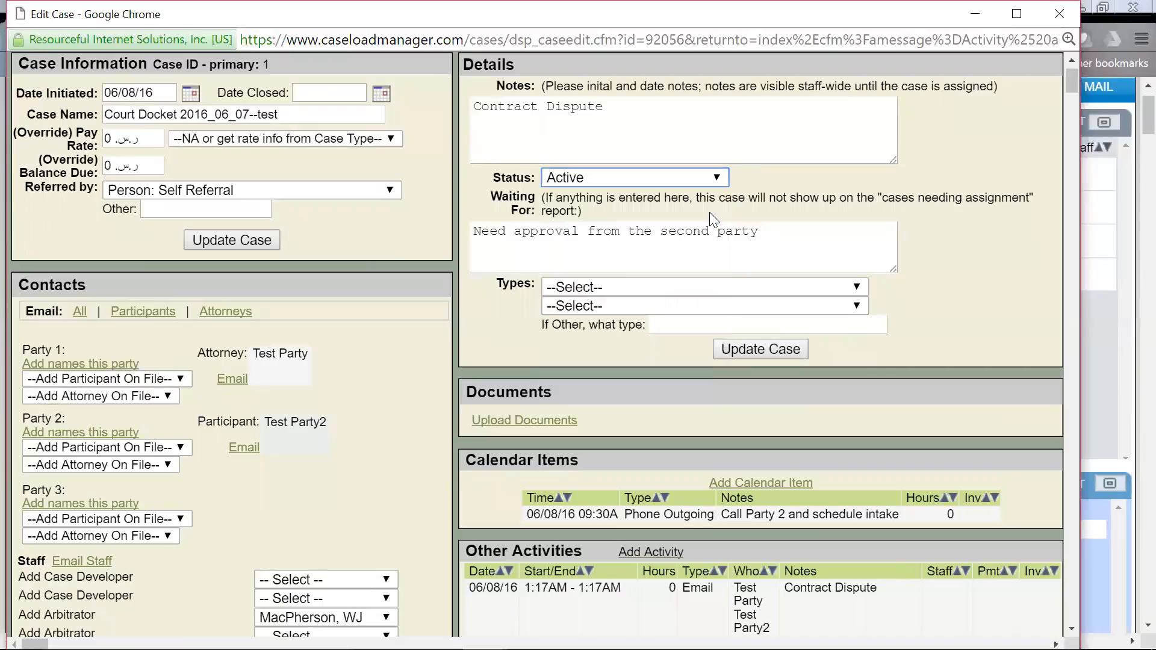
Step: Save the case with Update Case, then enlarge the Case Status window to show every status
{"action": "left_click", "coordinate": [760, 349]}
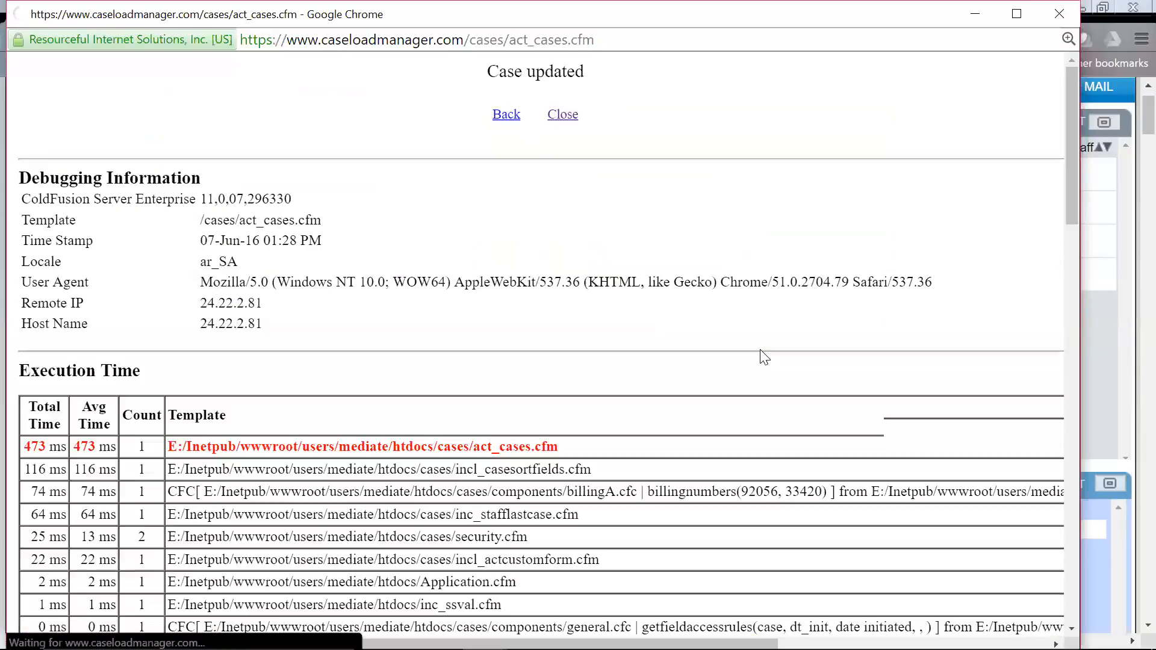
{"action": "left_click", "coordinate": [560, 116]}
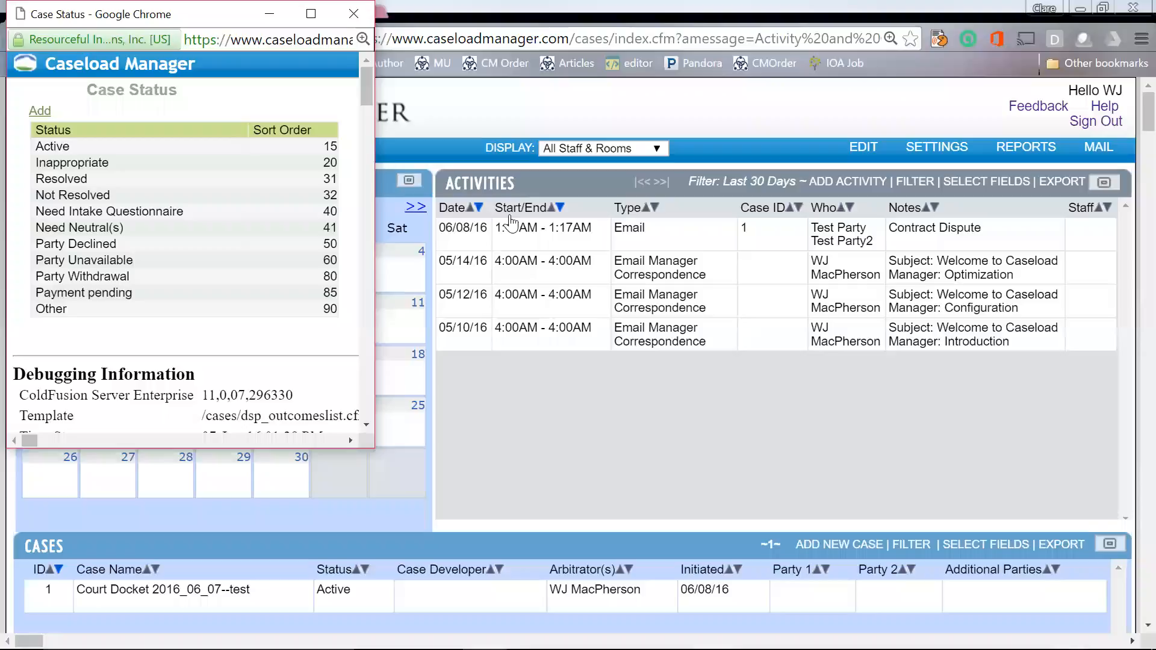
{"action": "scroll", "coordinate": [369, 258], "scroll_direction": "up", "scroll_amount": 1}
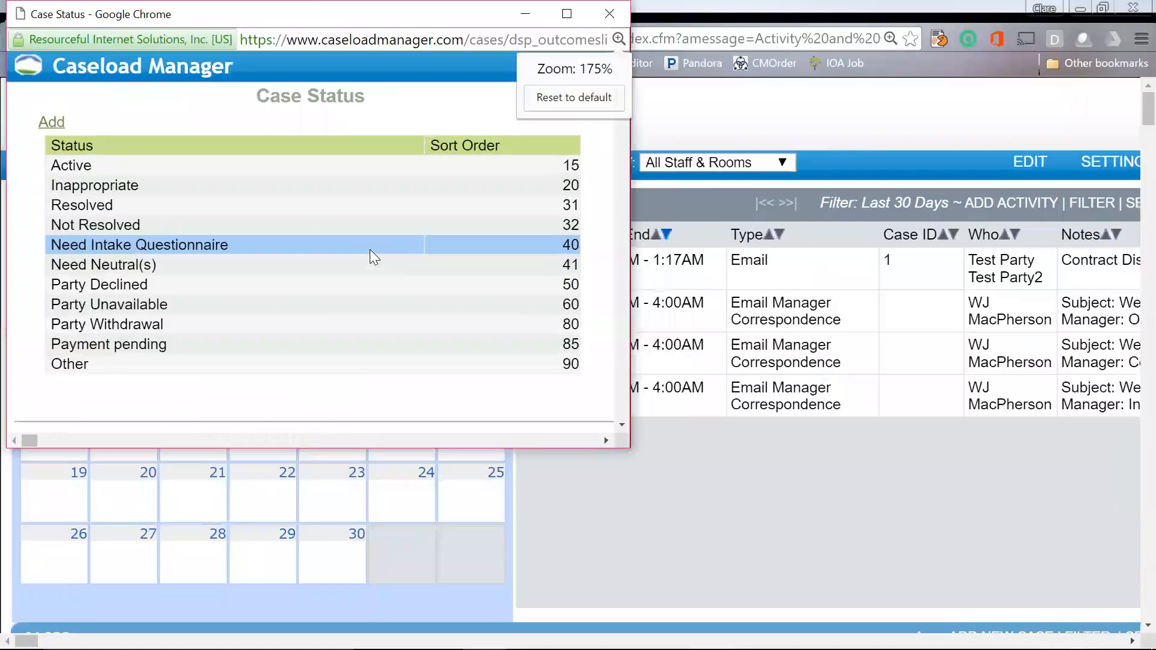
{"action": "scroll", "coordinate": [370, 250], "scroll_direction": "up", "scroll_amount": 1}
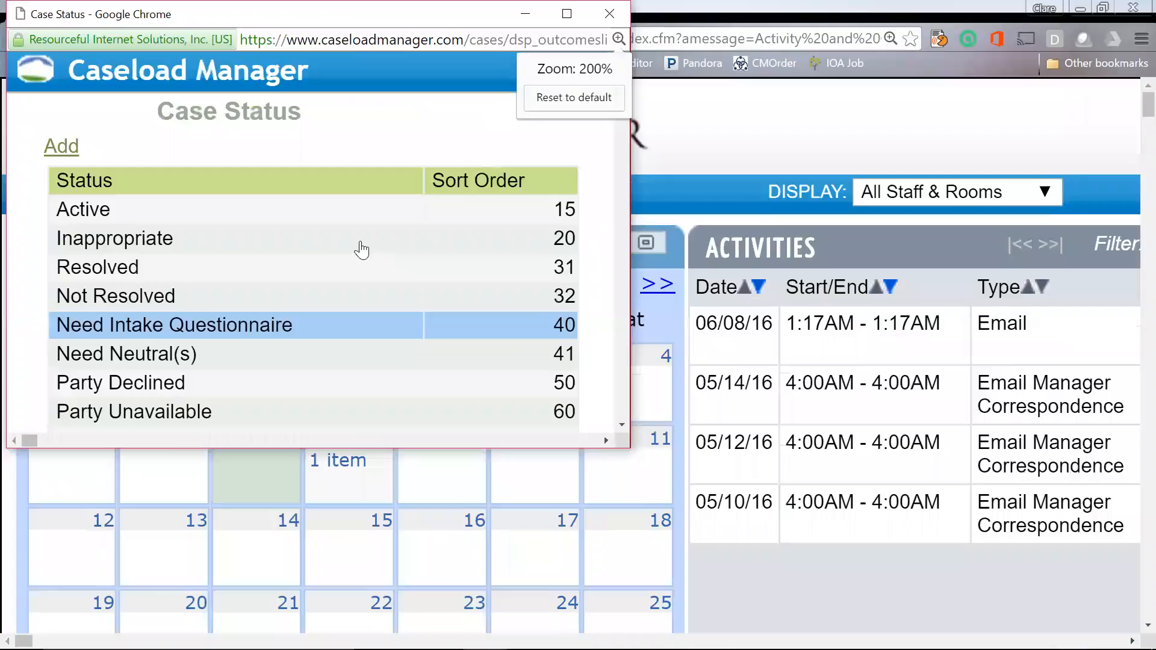
{"action": "scroll", "coordinate": [378, 416], "scroll_direction": "down", "scroll_amount": 1}
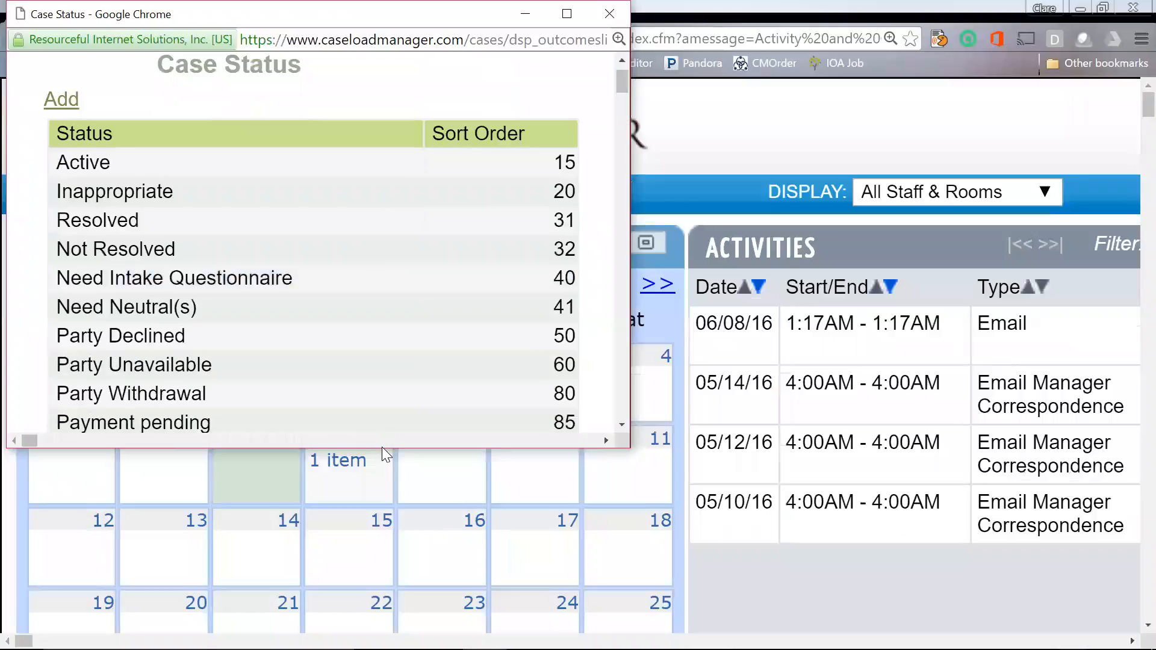
{"action": "left_click_drag", "start_coordinate": [383, 448], "coordinate": [357, 527]}
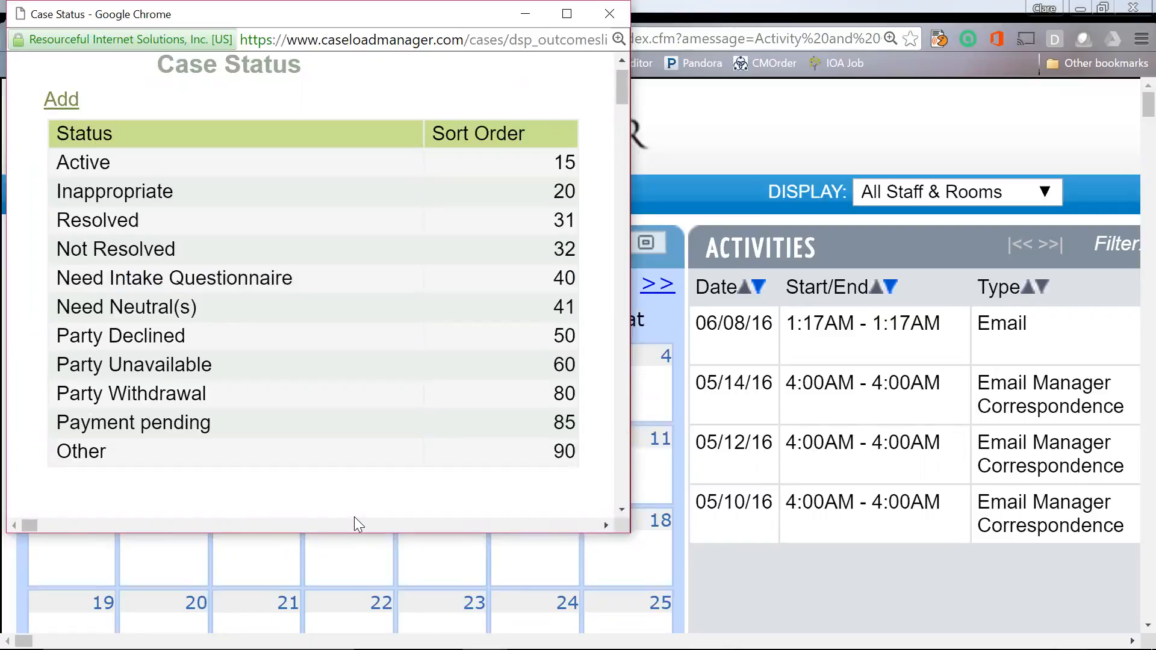
Step: Add a case status named 'Pending' with sort order 30, then move the list window lower
{"action": "left_click", "coordinate": [63, 101]}
{"action": "type", "text": "Pending"}
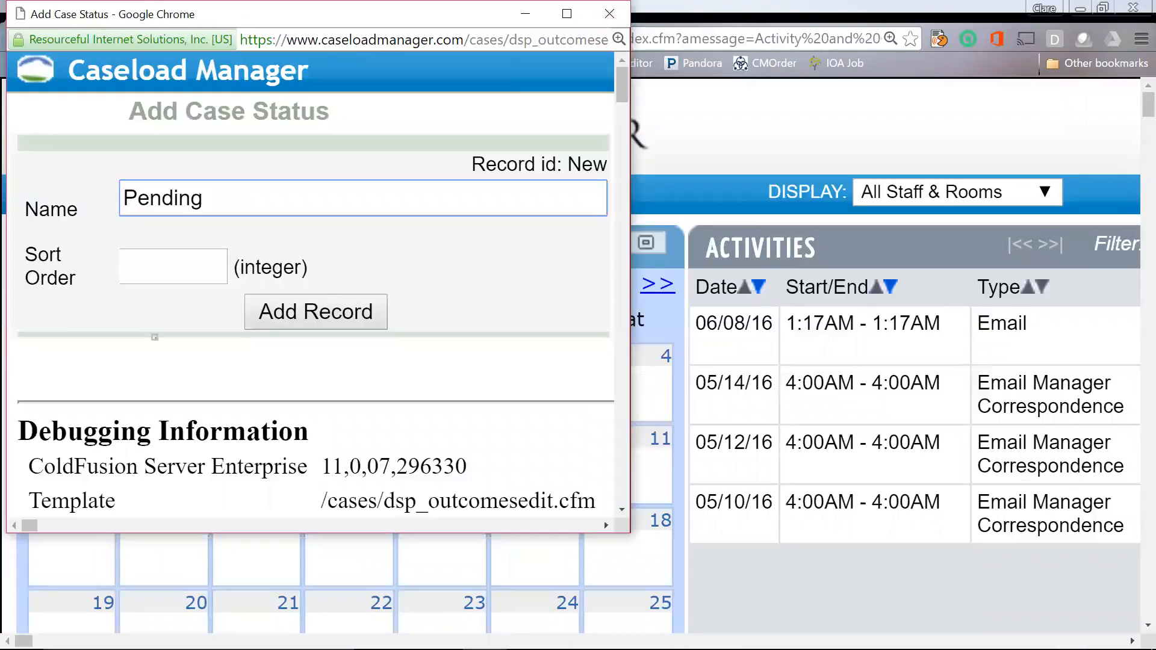
{"action": "key", "text": "Tab"}
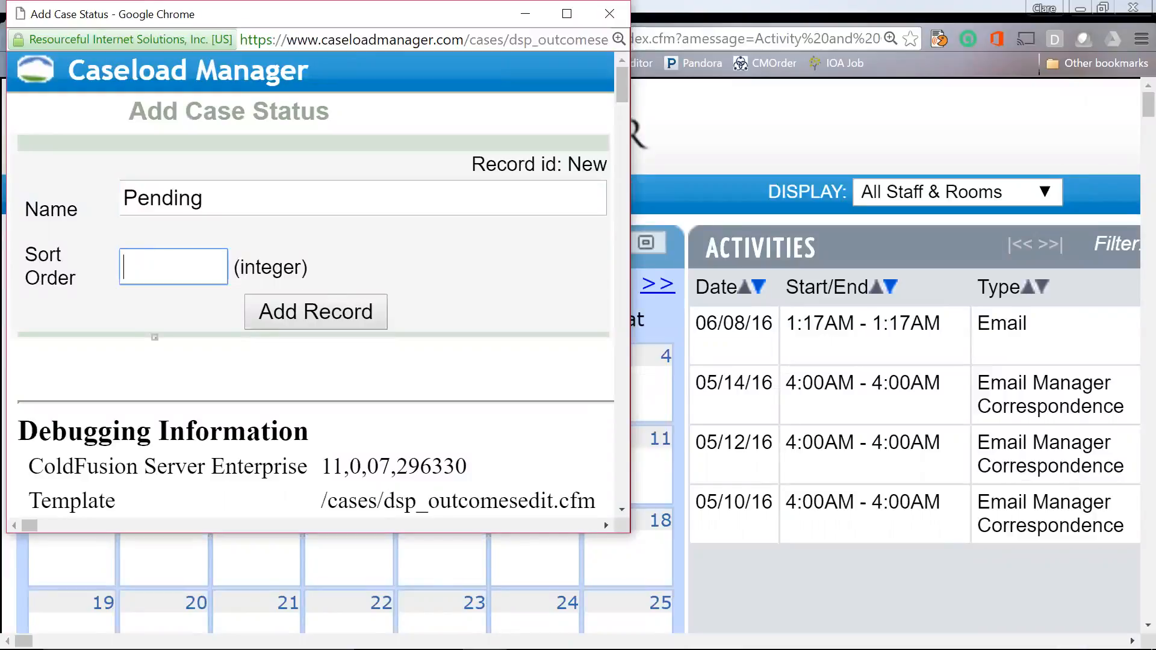
{"action": "type", "text": "30"}
{"action": "left_click", "coordinate": [336, 313]}
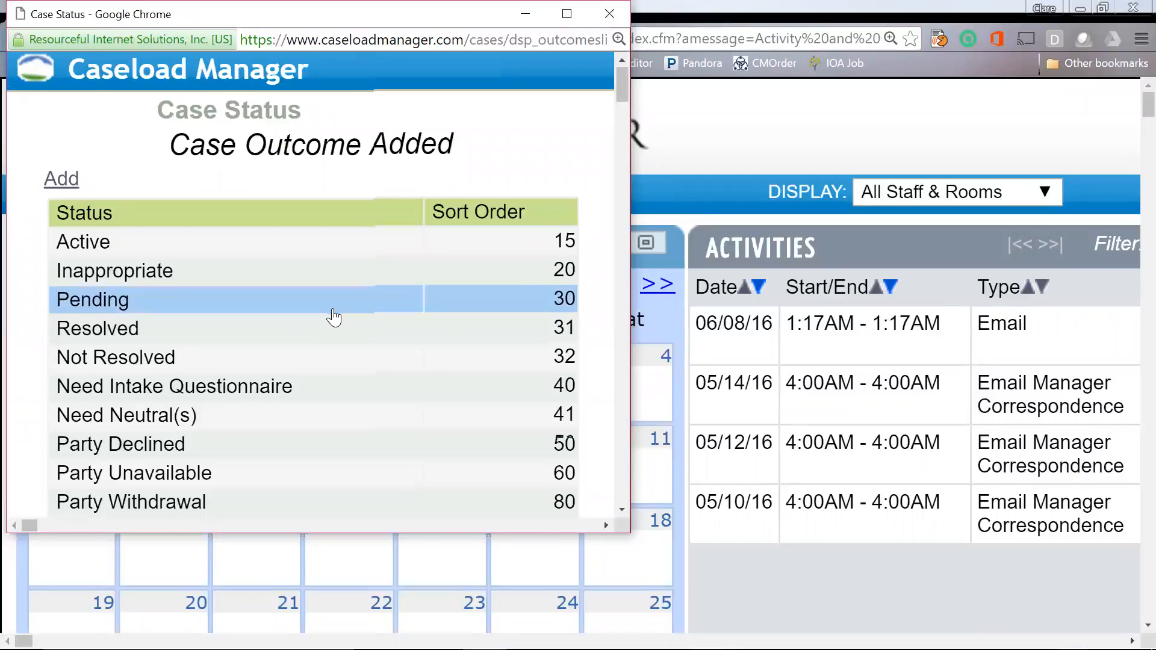
{"action": "scroll", "coordinate": [334, 317], "scroll_direction": "down", "scroll_amount": 2}
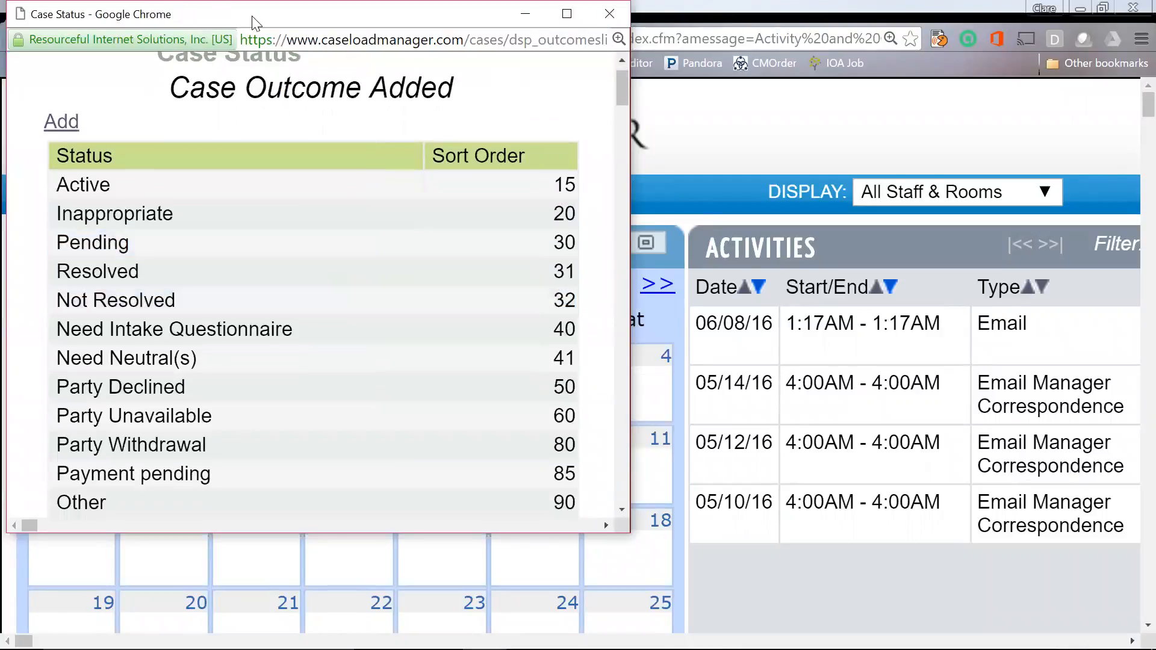
{"action": "left_click_drag", "start_coordinate": [253, 23], "coordinate": [258, 77]}
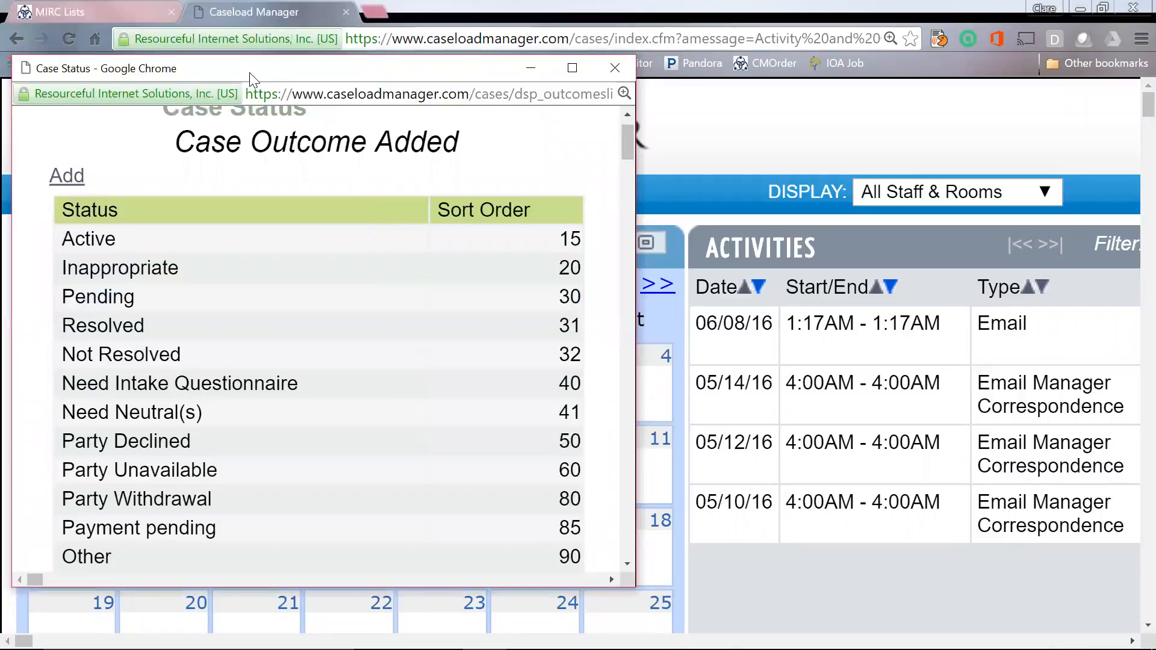
{"action": "left_click_drag", "start_coordinate": [249, 77], "coordinate": [238, 94]}
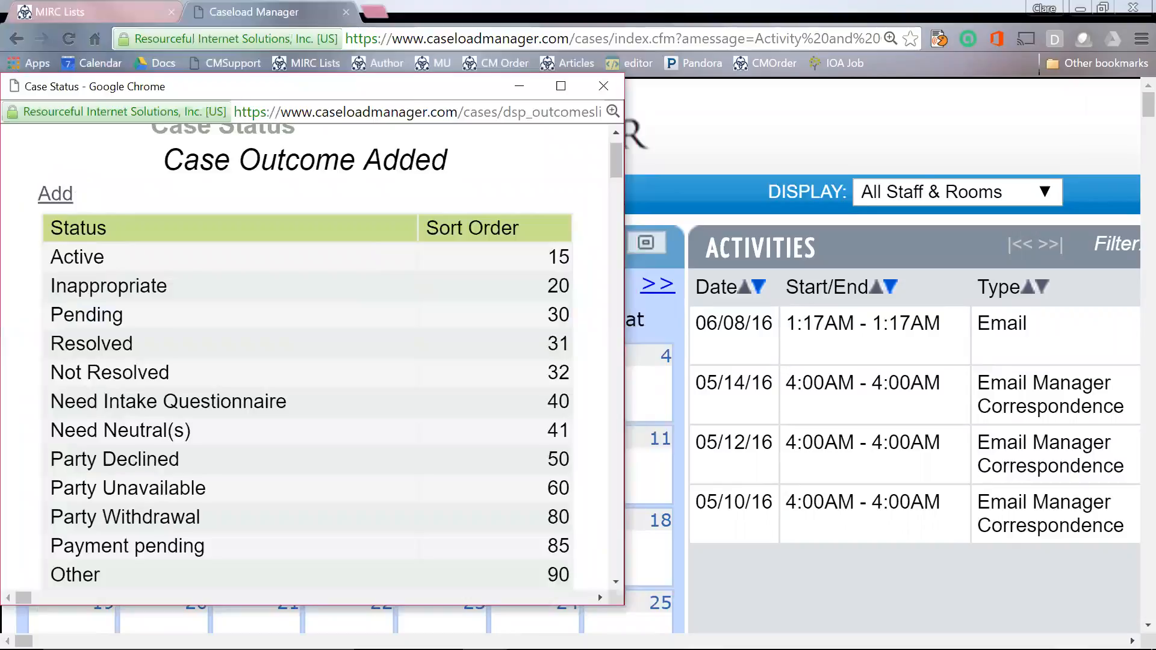
Step: Close the Case Status list and reopen Court Docket 2016_06_07--test from the Cases panel
{"action": "left_click", "coordinate": [594, 87]}
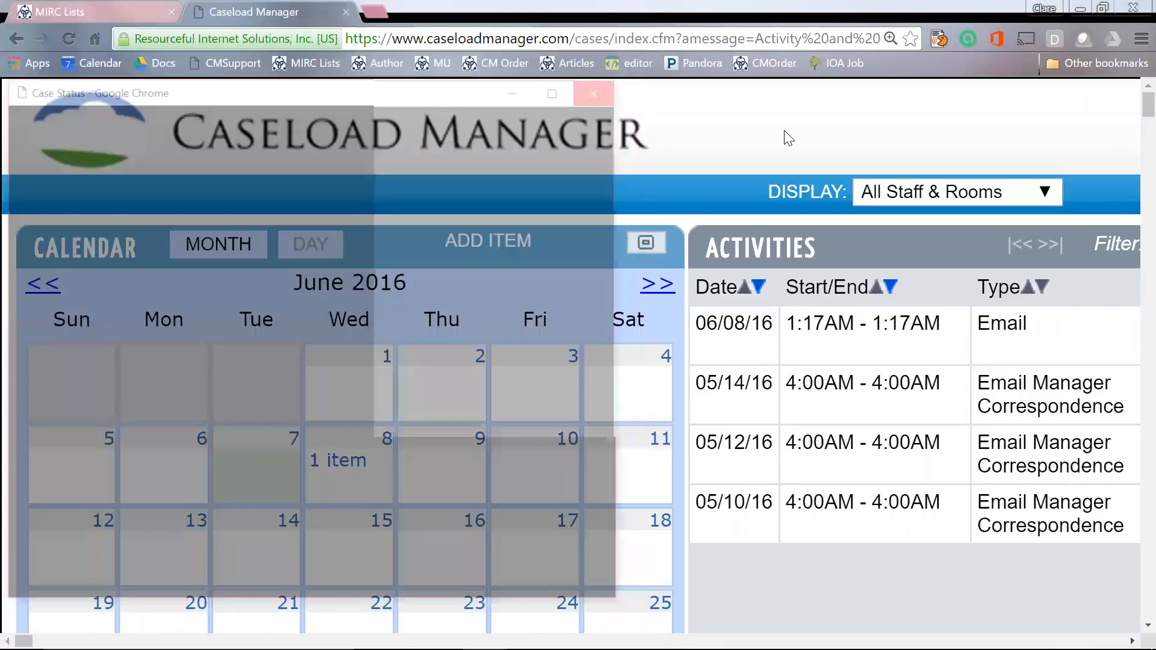
{"action": "scroll", "coordinate": [788, 138], "scroll_direction": "down", "scroll_amount": 3}
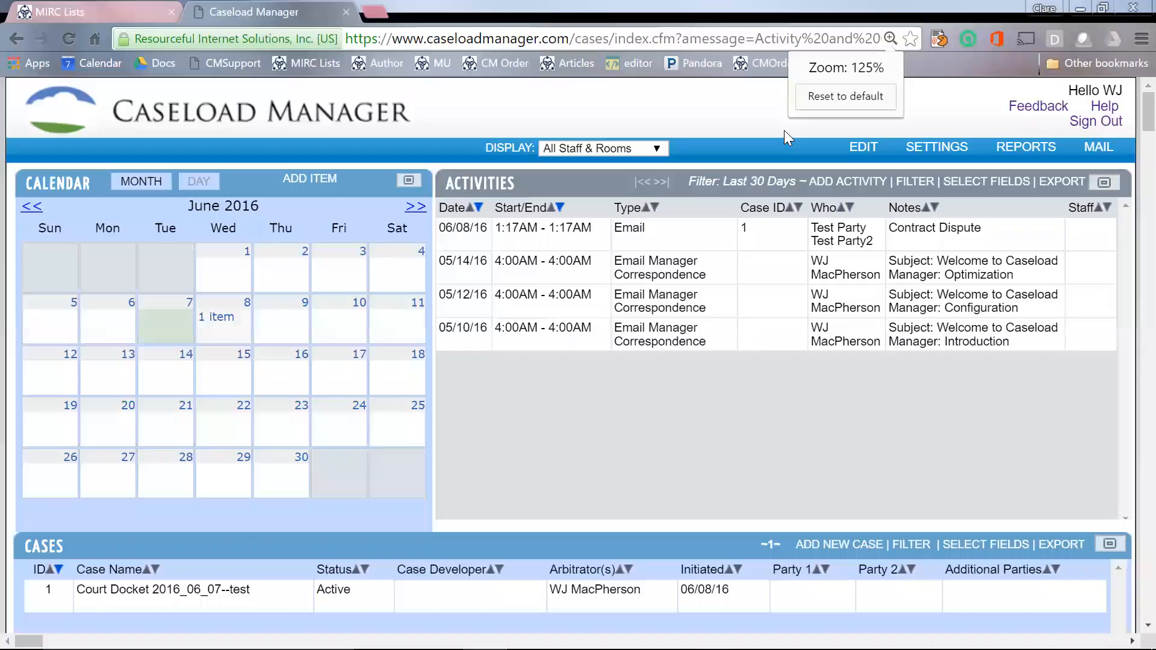
{"action": "left_click", "coordinate": [605, 602]}
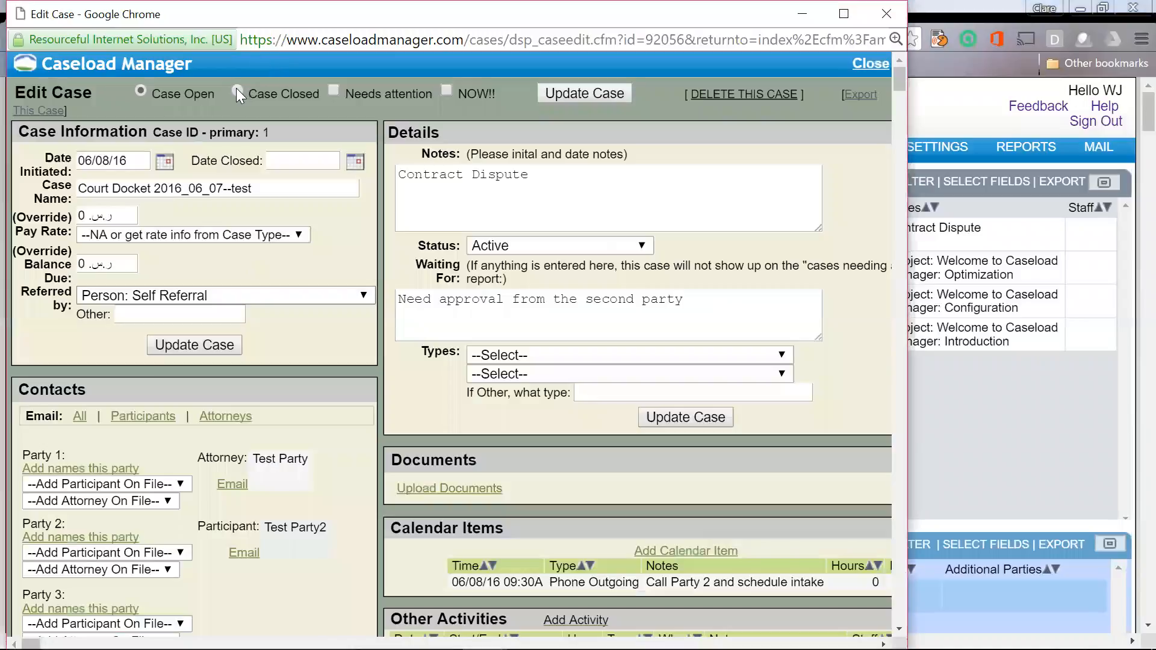
Step: Toggle the case between Closed and Open, leaving it marked Open
{"action": "left_click", "coordinate": [237, 90]}
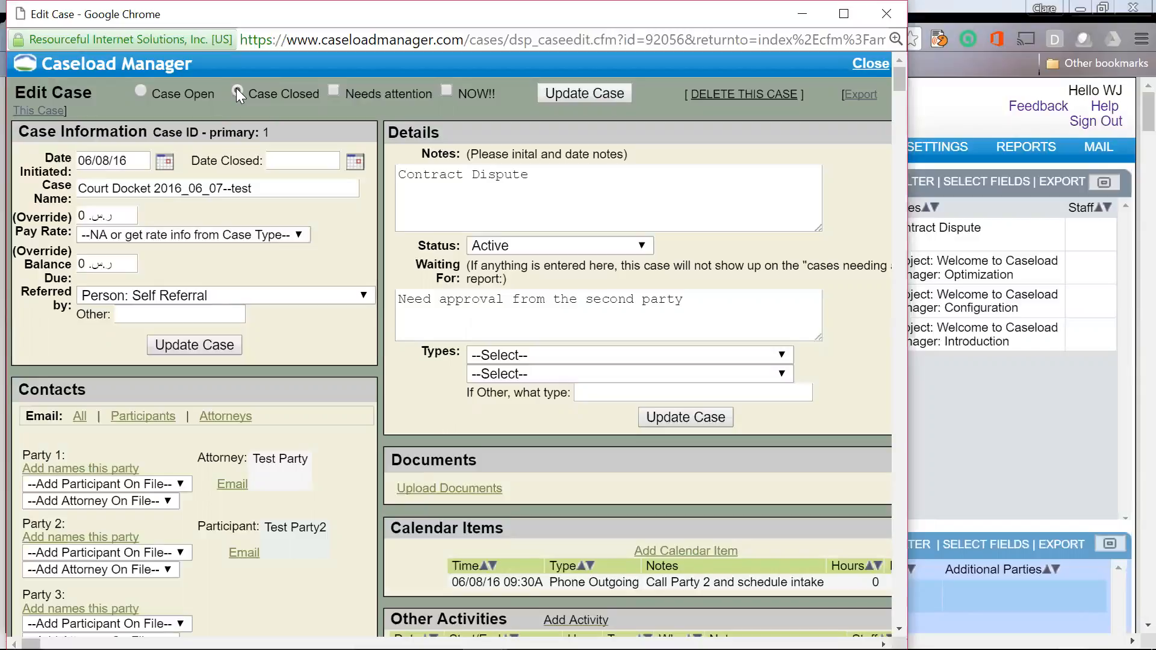
{"action": "left_click", "coordinate": [141, 90]}
{"action": "left_click", "coordinate": [241, 89]}
{"action": "left_click", "coordinate": [136, 92]}
Step: Change the case status to Pending and save it with Update Case
{"action": "left_click", "coordinate": [619, 251]}
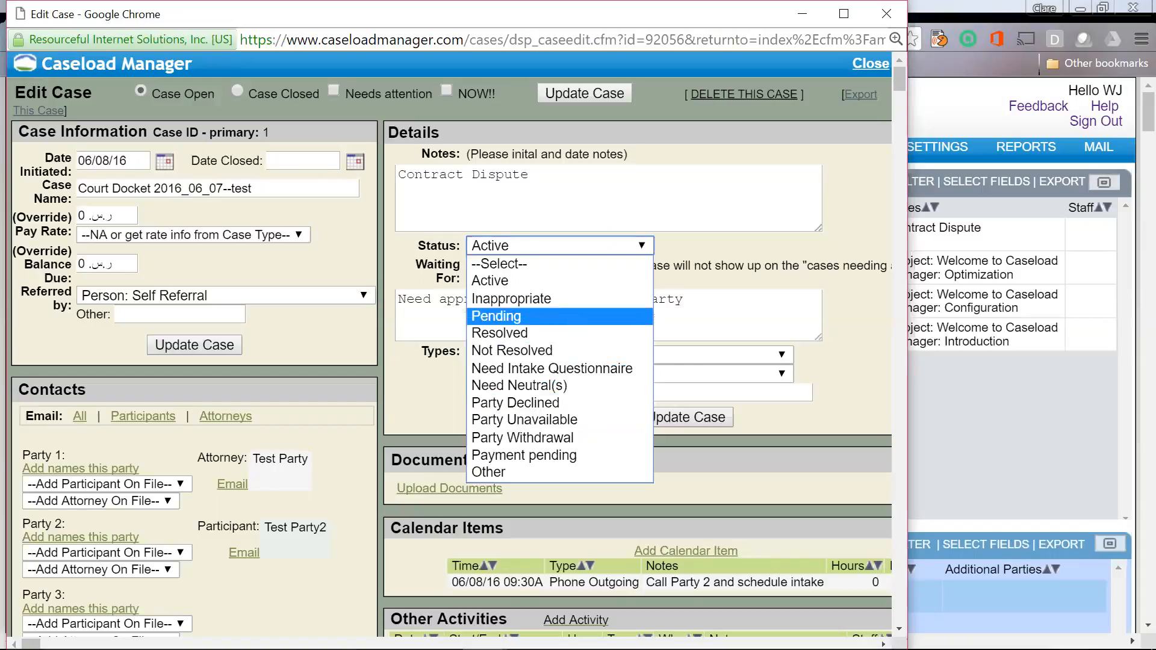
{"action": "left_click", "coordinate": [578, 316]}
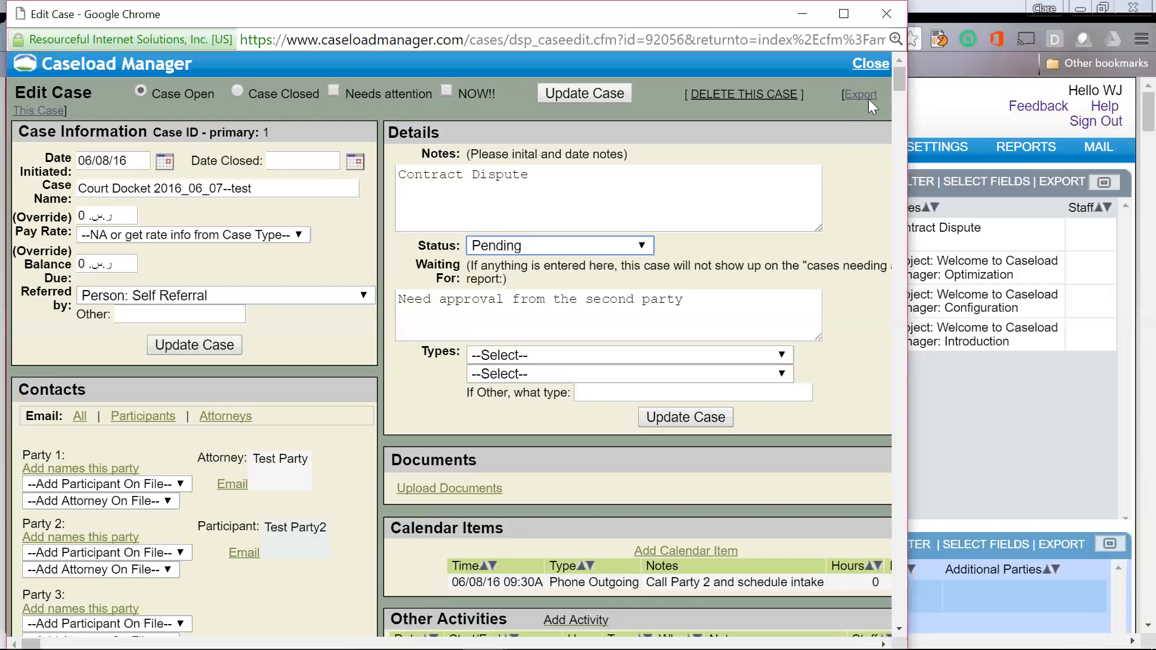
{"action": "left_click", "coordinate": [679, 419]}
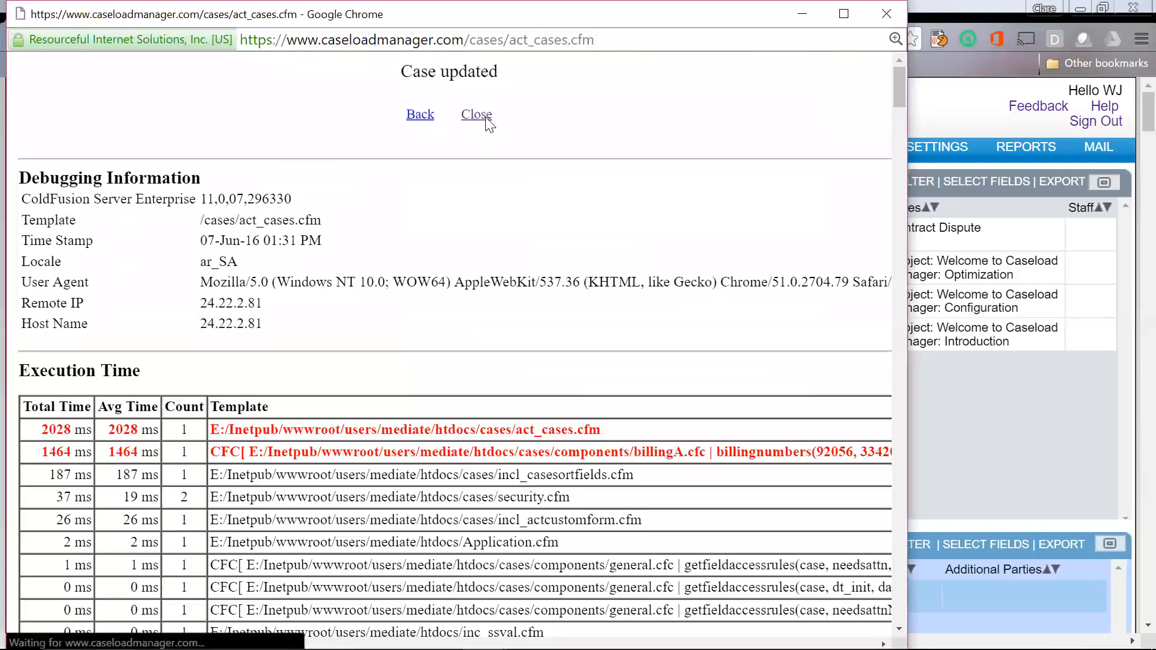
{"action": "left_click", "coordinate": [486, 118]}
{"action": "mouse_move", "coordinate": [916, 147]}
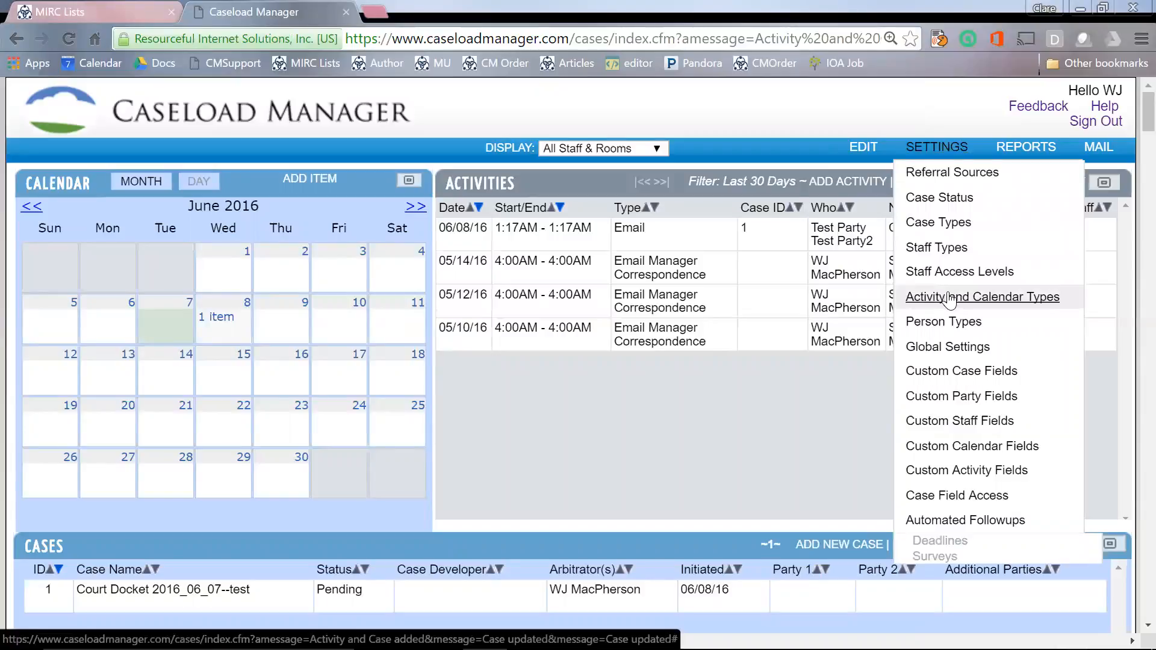
Step: From Settings > Activity and Calendar Types, bring up a blank form for a new type
{"action": "left_click", "coordinate": [950, 297]}
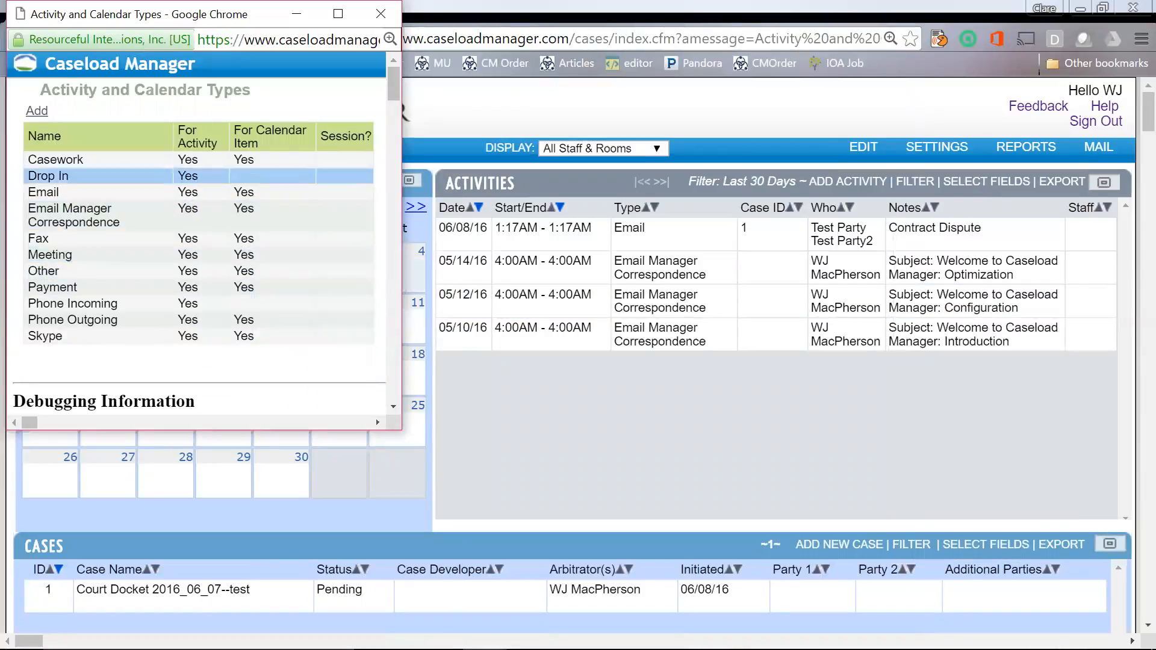
{"action": "left_click", "coordinate": [39, 113]}
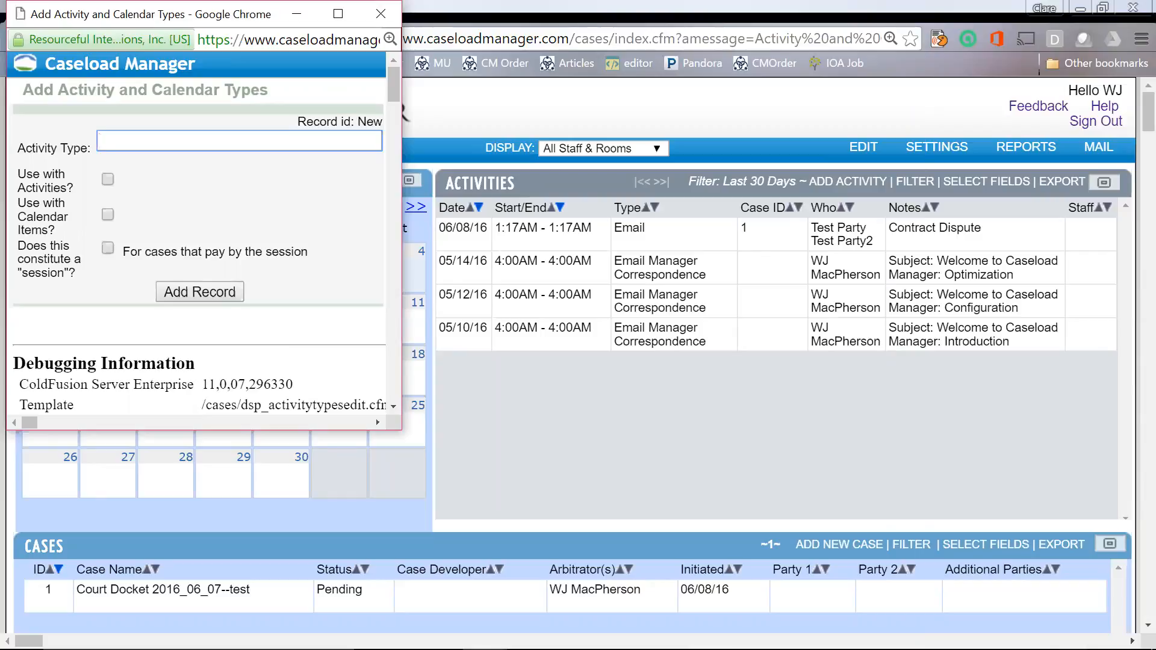
Step: Add a Hearing activity type allowed for activities and calendar items and counted as a session
{"action": "type", "text": "Hearing"}
{"action": "left_click", "coordinate": [108, 178]}
{"action": "left_click", "coordinate": [108, 214]}
{"action": "left_click", "coordinate": [108, 249]}
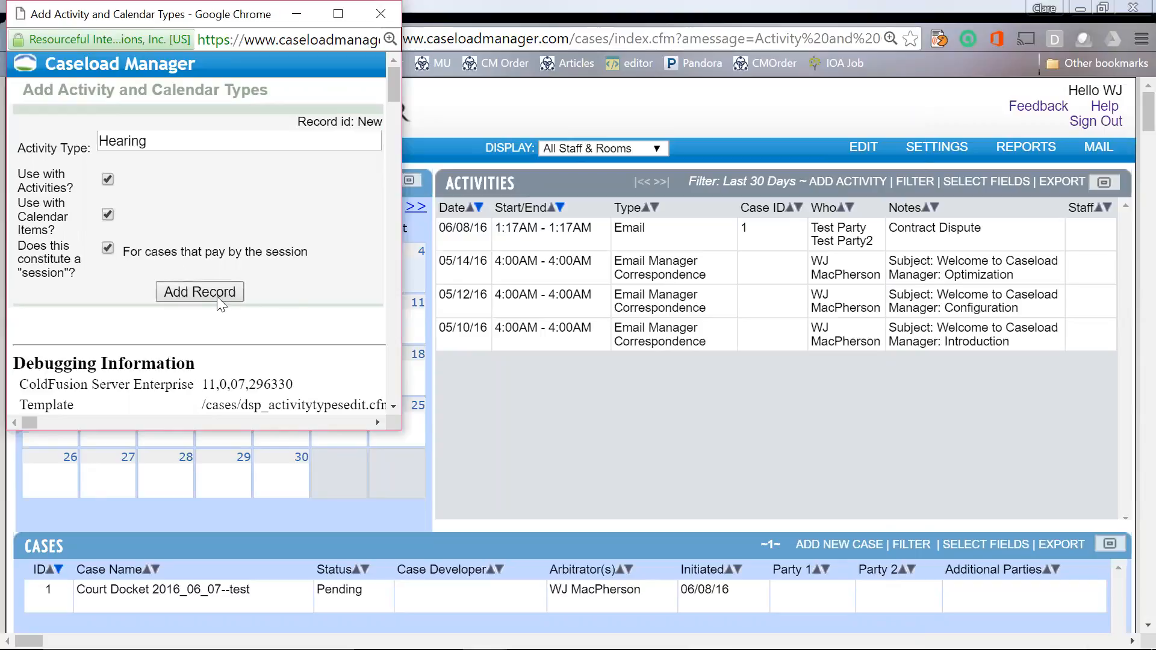
{"action": "left_click", "coordinate": [200, 291]}
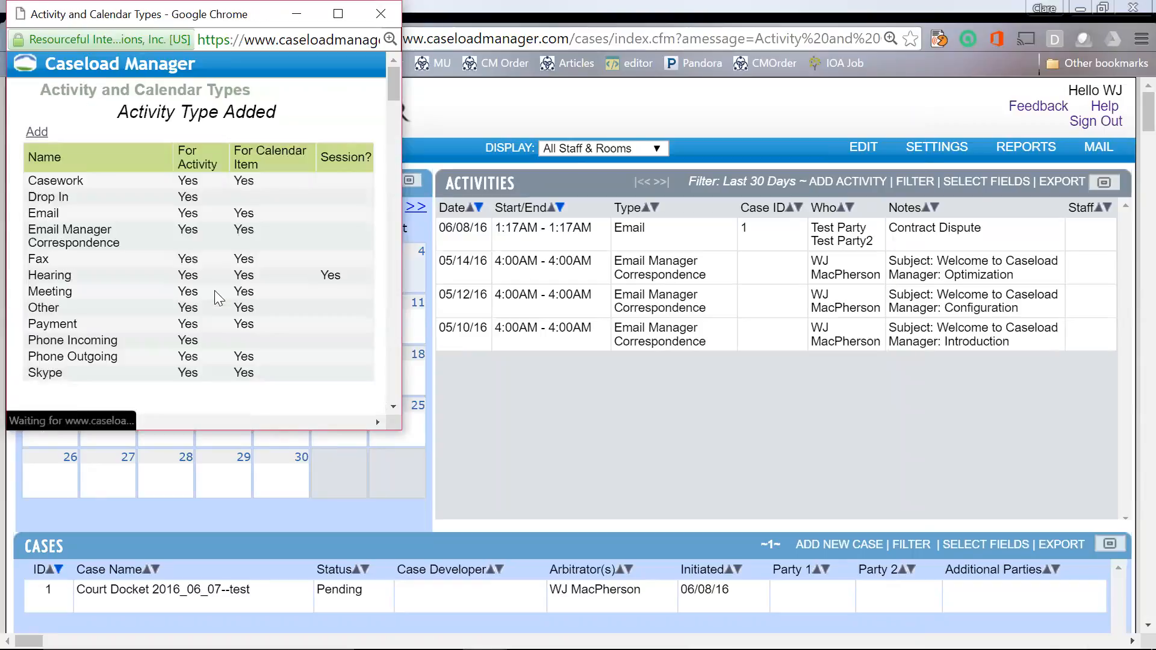
Step: Add a Conferences activity type with the same three options, then close the types list
{"action": "left_click", "coordinate": [37, 131]}
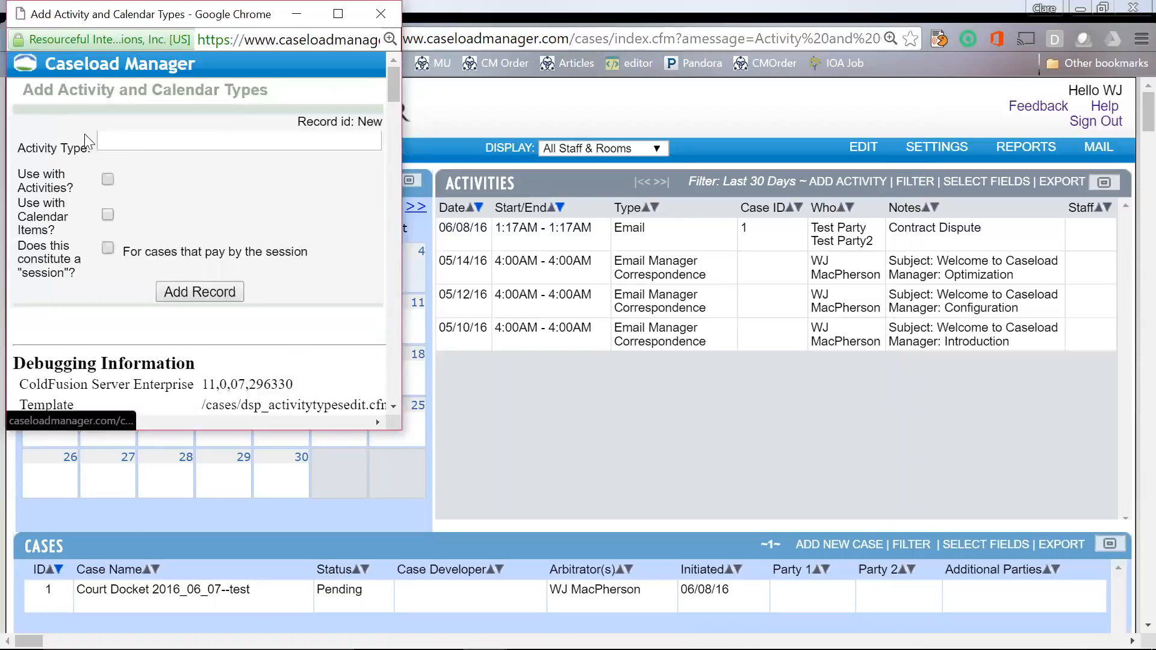
{"action": "left_click", "coordinate": [120, 138]}
{"action": "type", "text": "Confe"}
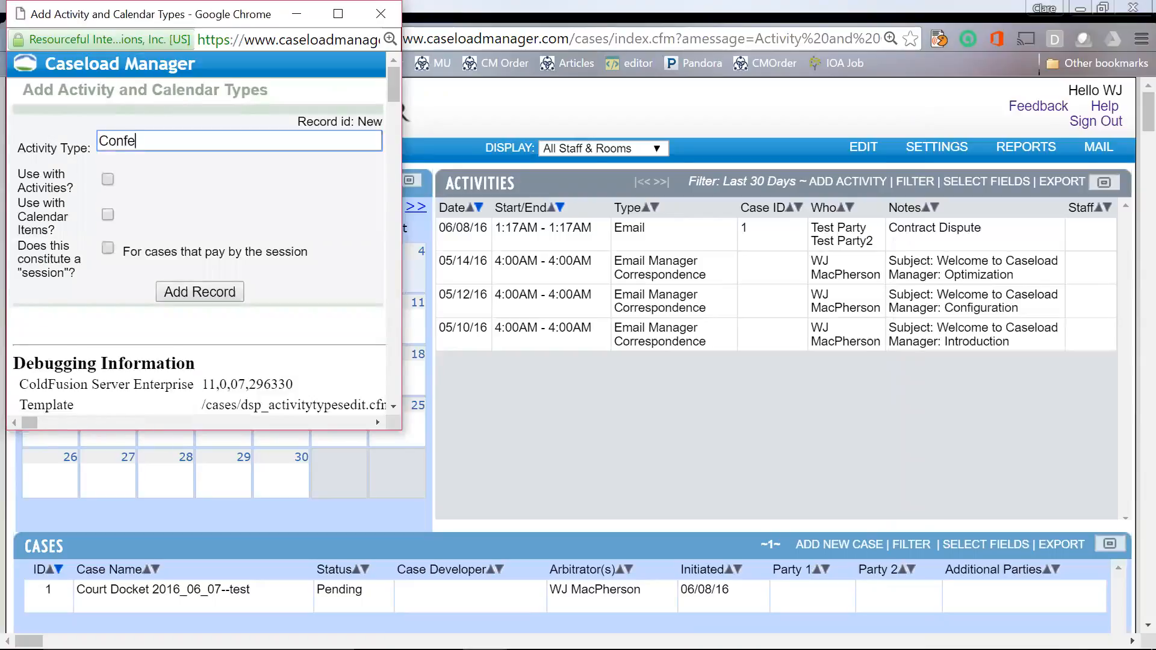
{"action": "type", "text": "rences"}
{"action": "left_click", "coordinate": [108, 179]}
{"action": "left_click", "coordinate": [108, 214]}
{"action": "left_click", "coordinate": [108, 248]}
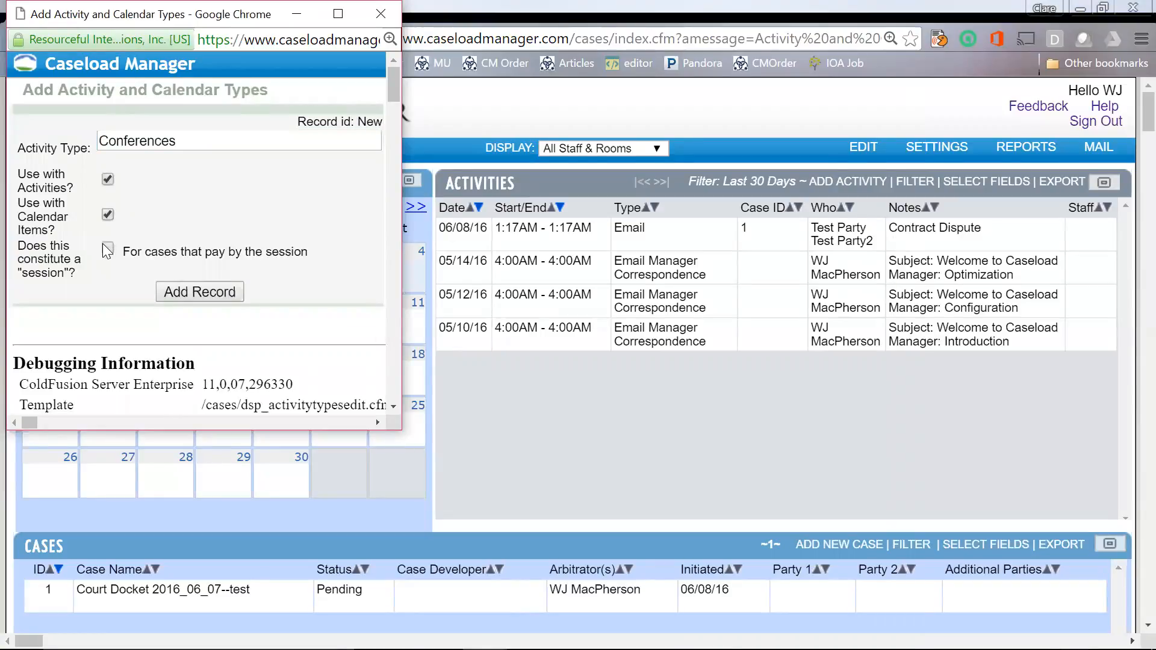
{"action": "left_click", "coordinate": [196, 291]}
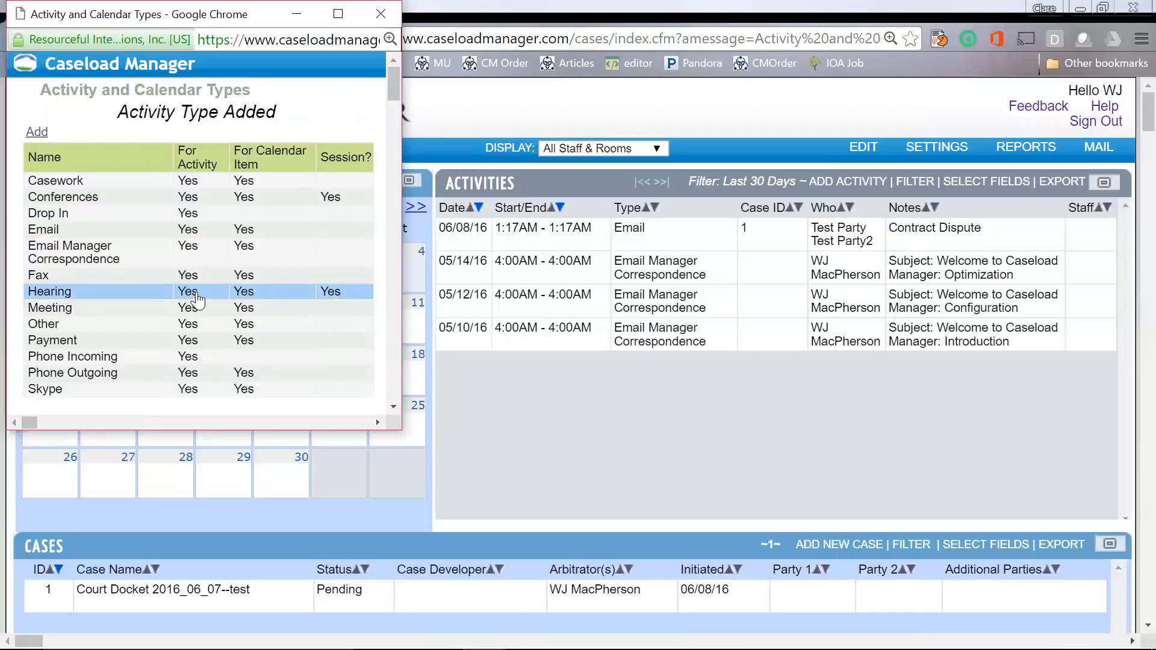
{"action": "left_click", "coordinate": [379, 13]}
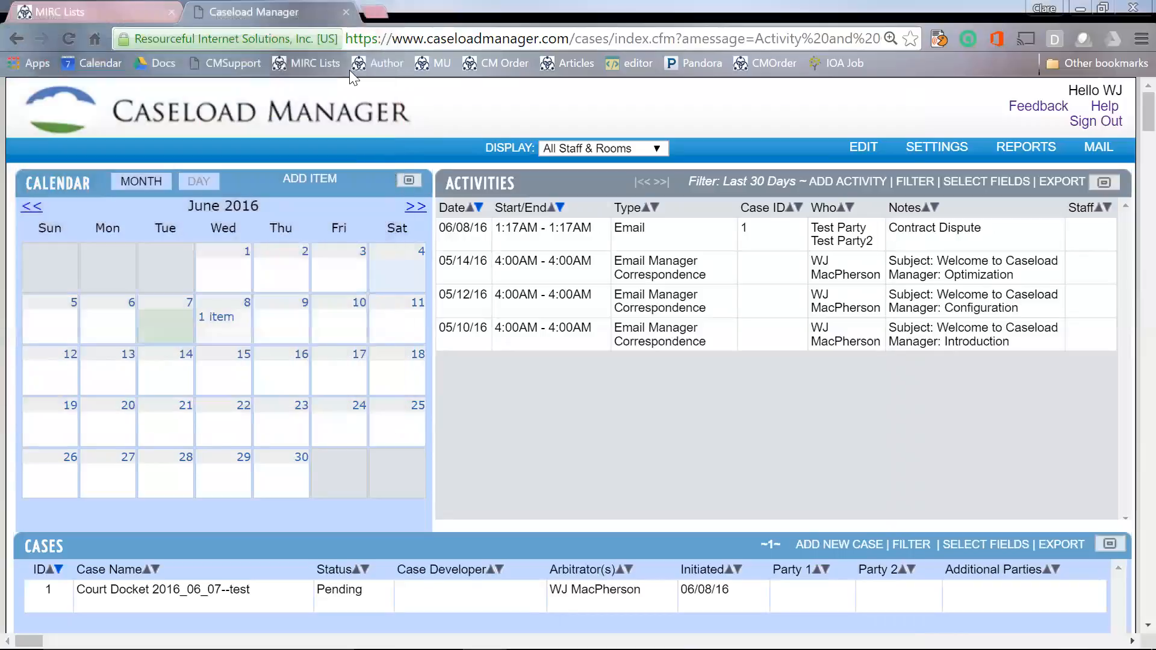
Step: Change Court Docket 2016_06_07--test's case type to Arbitration: Code Enforcement and update the case
{"action": "left_click", "coordinate": [494, 594]}
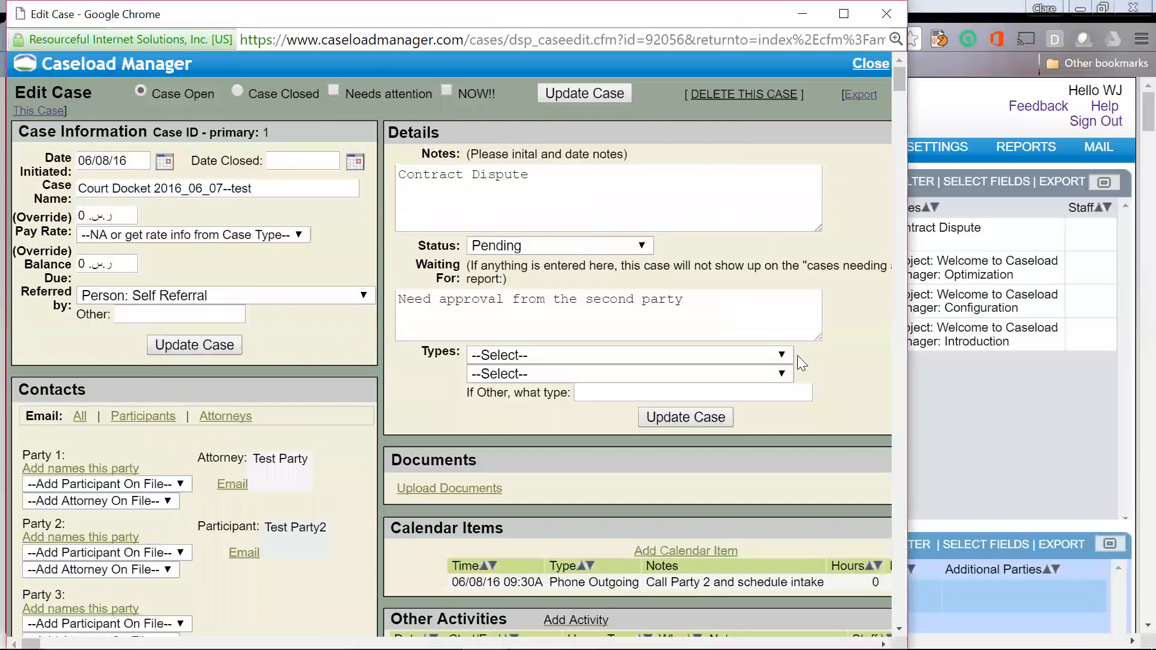
{"action": "scroll", "coordinate": [797, 355], "scroll_direction": "down", "scroll_amount": 1}
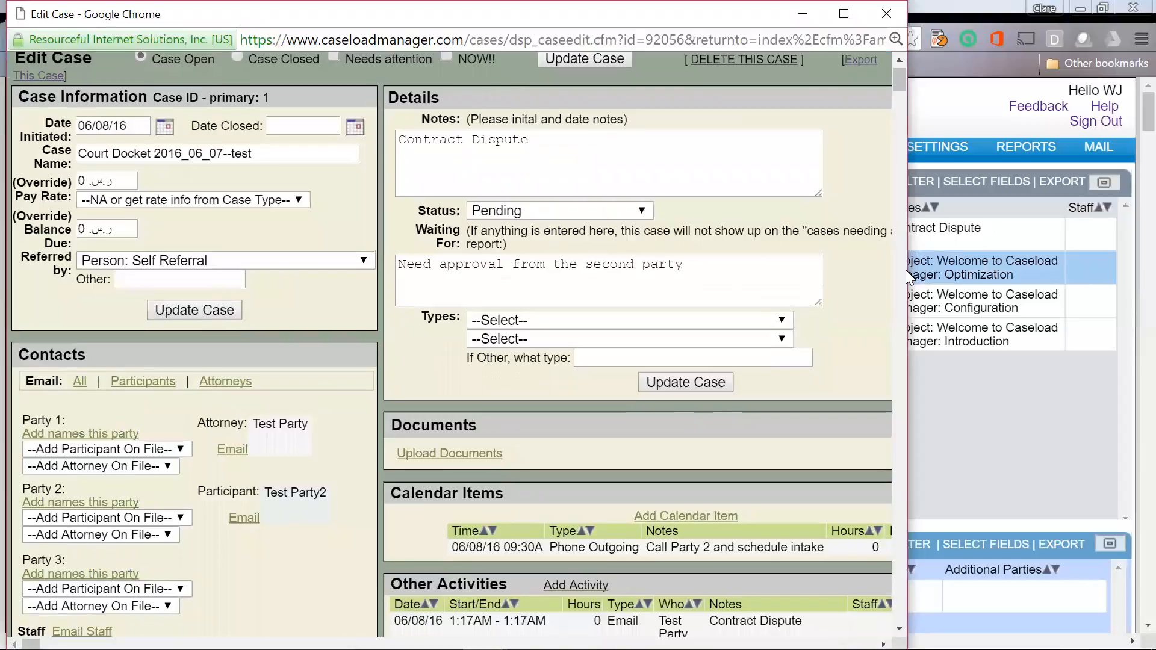
{"action": "left_click_drag", "start_coordinate": [906, 272], "coordinate": [1113, 245]}
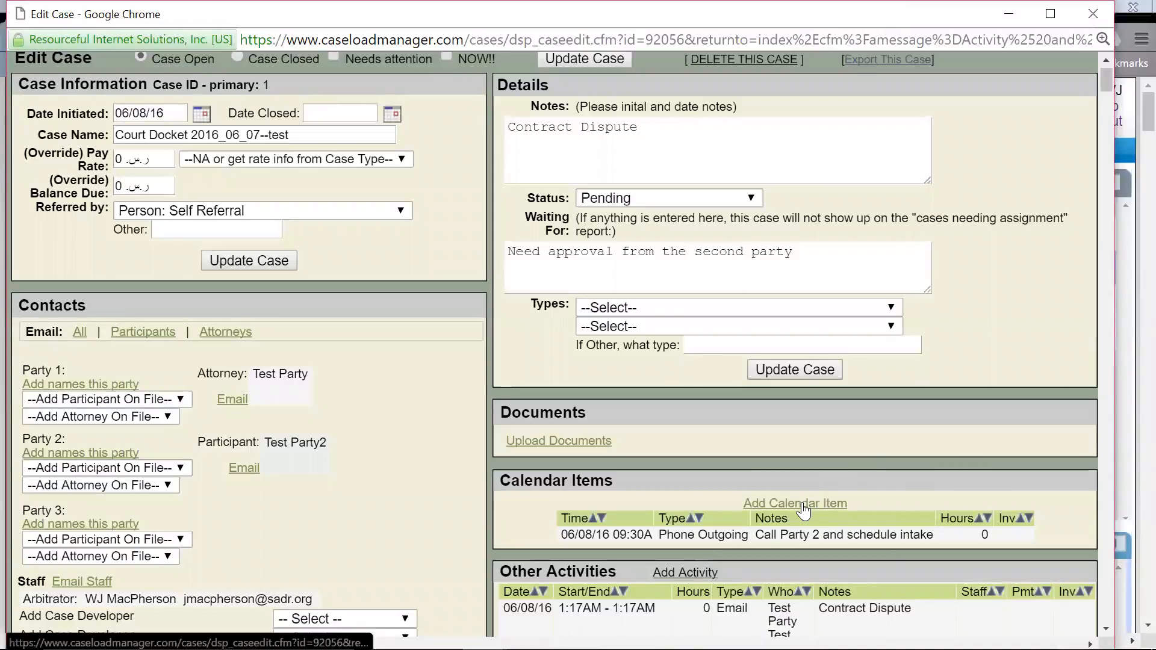
{"action": "left_click", "coordinate": [890, 307]}
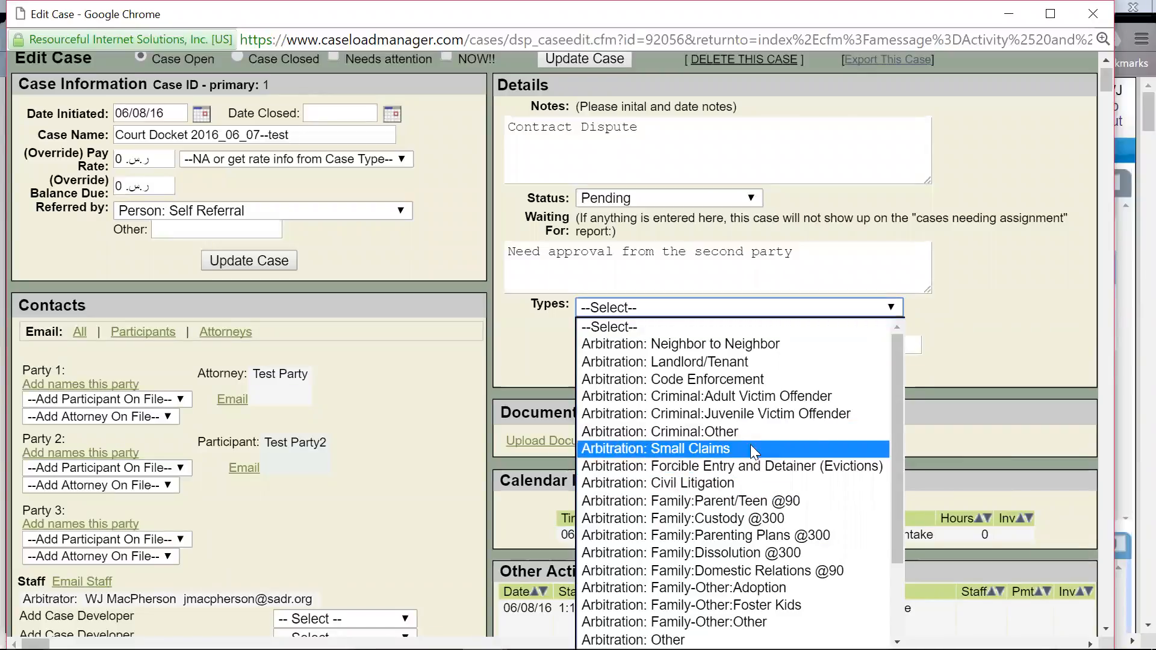
{"action": "left_click", "coordinate": [768, 378]}
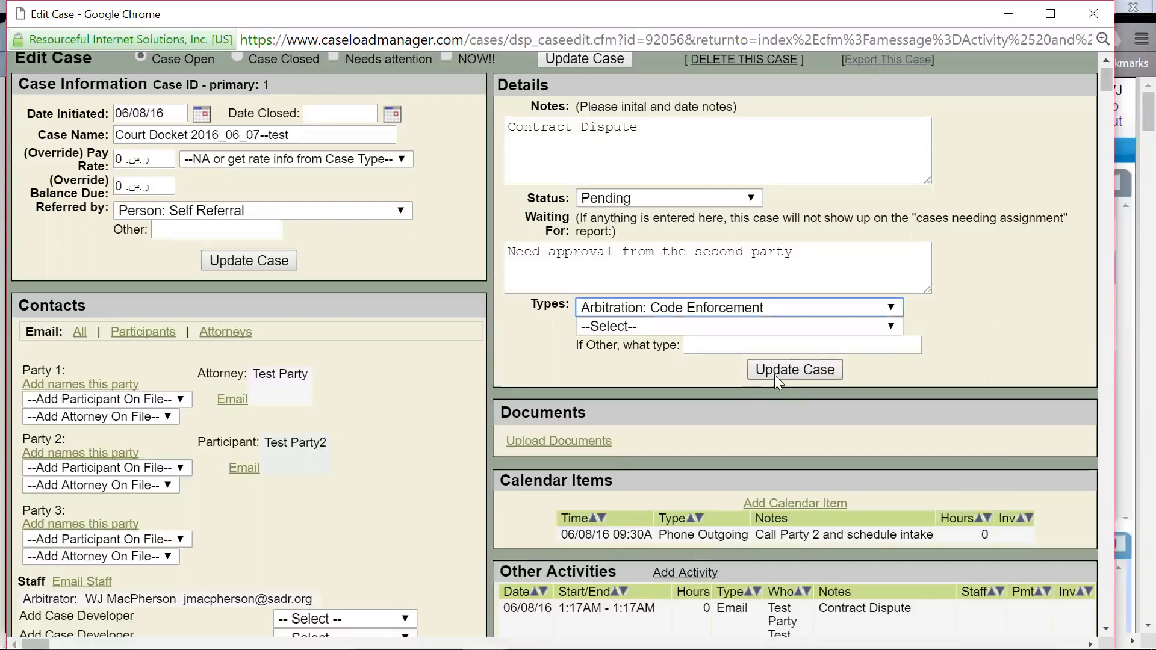
{"action": "left_click", "coordinate": [793, 371]}
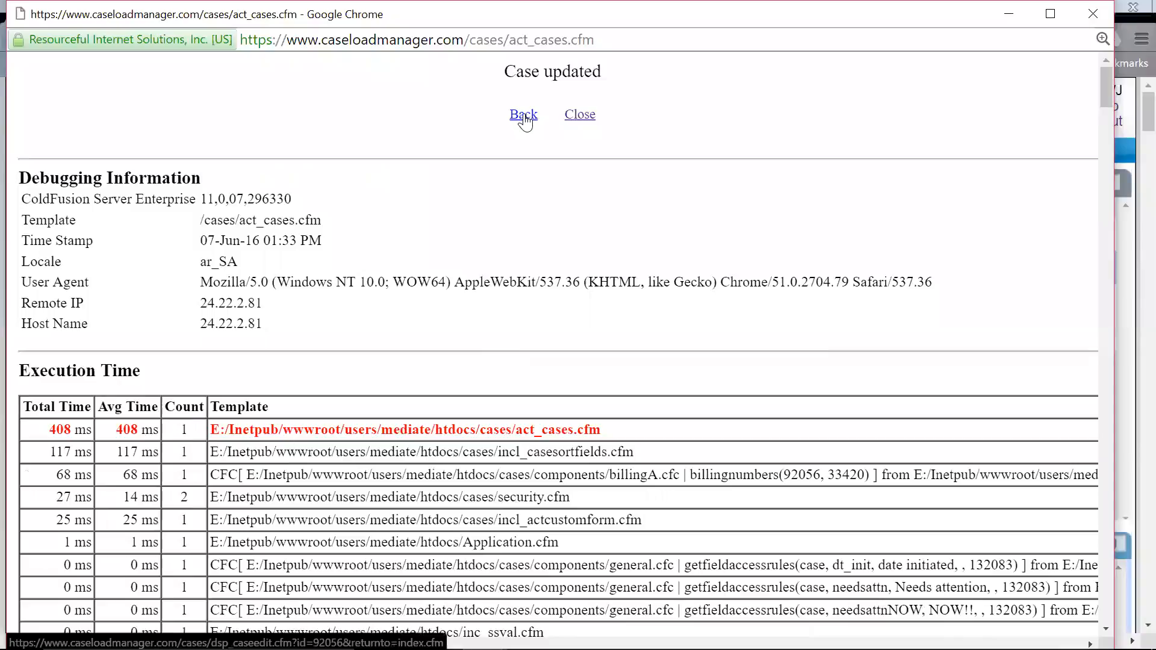
Step: Go back to the Court Docket case's edit page and review it, now typed Arbitration: Code Enforcement
{"action": "left_click", "coordinate": [524, 115]}
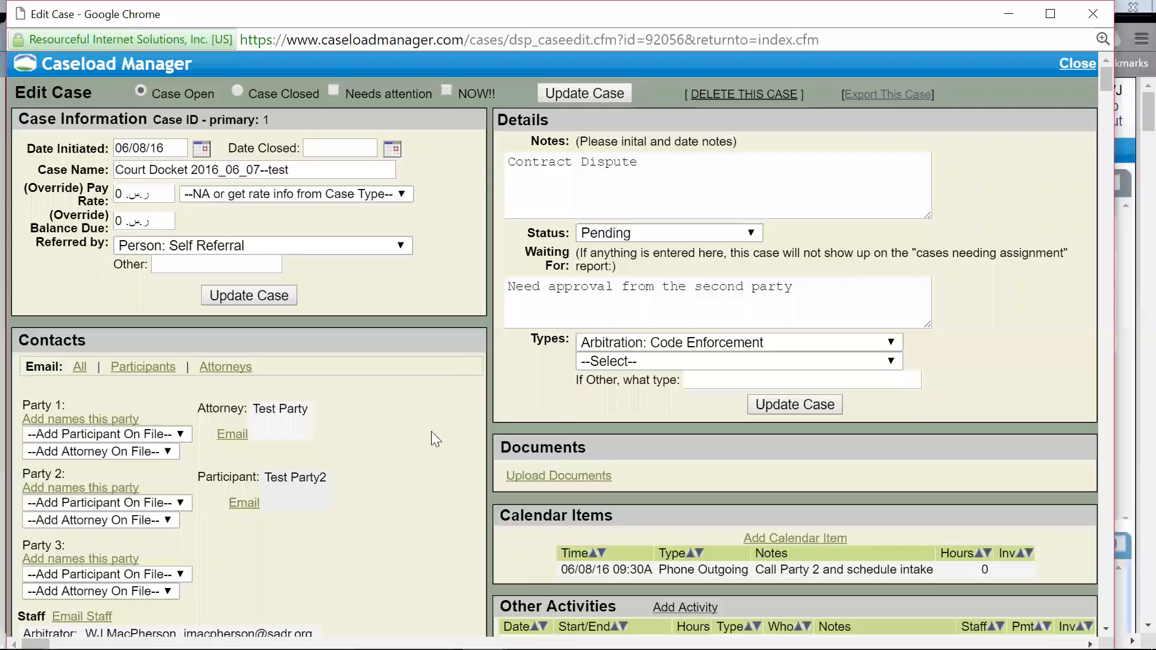
{"action": "scroll", "coordinate": [431, 431], "scroll_direction": "down", "scroll_amount": 3}
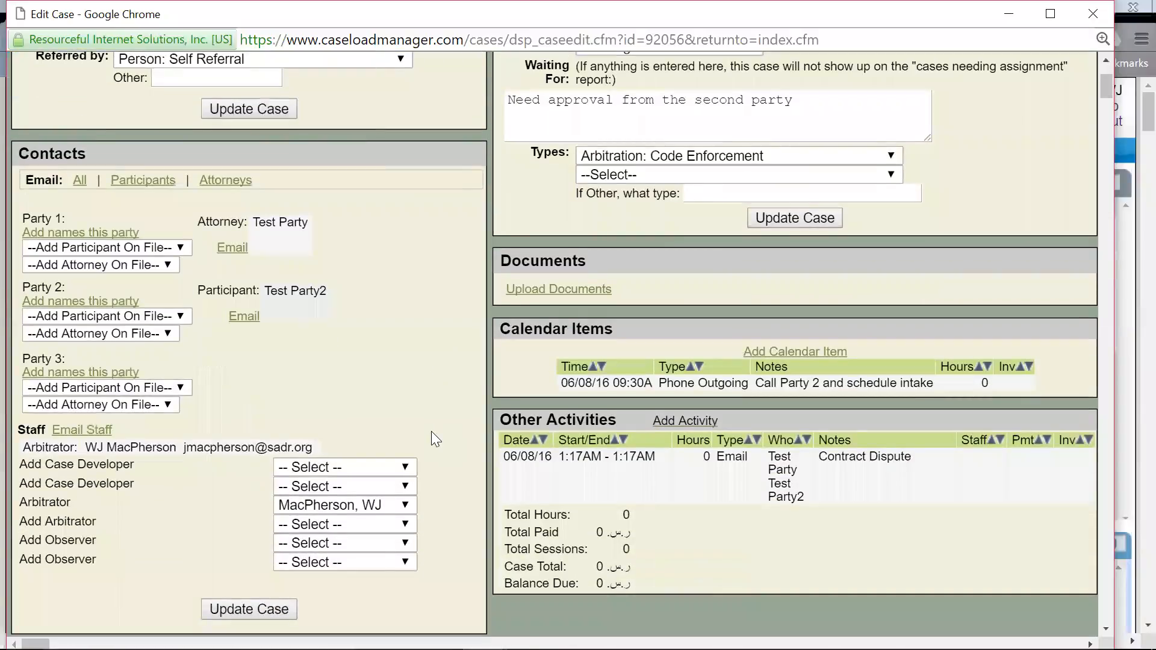
{"action": "scroll", "coordinate": [431, 430], "scroll_direction": "down", "scroll_amount": 3}
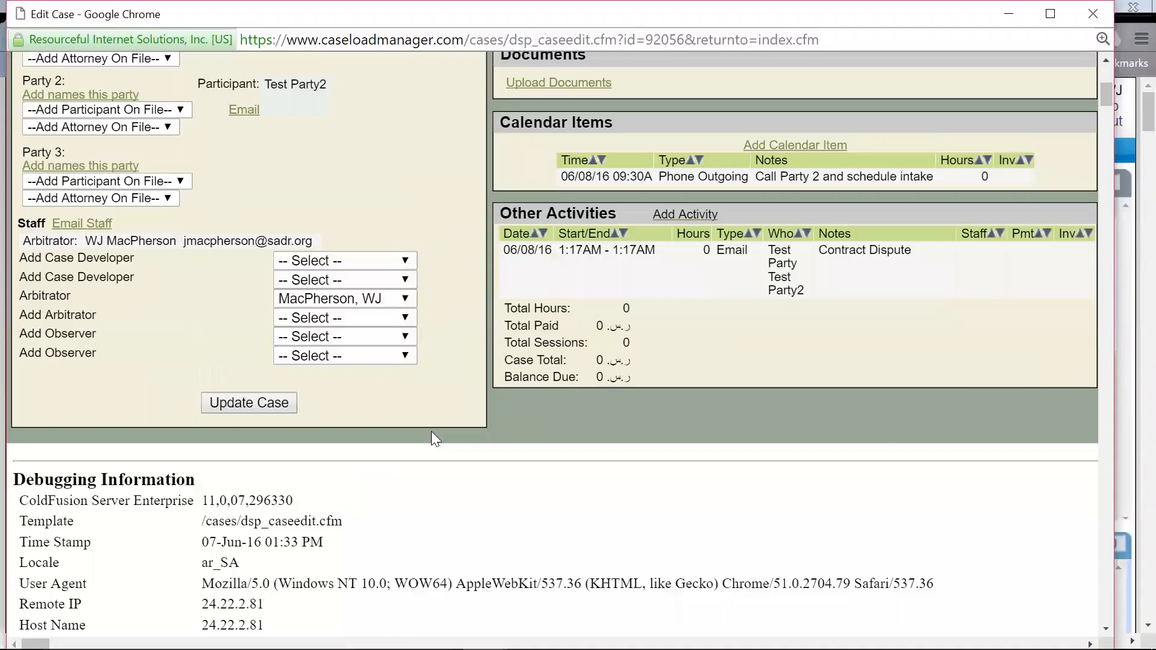
{"action": "scroll", "coordinate": [496, 380], "scroll_direction": "up", "scroll_amount": 3}
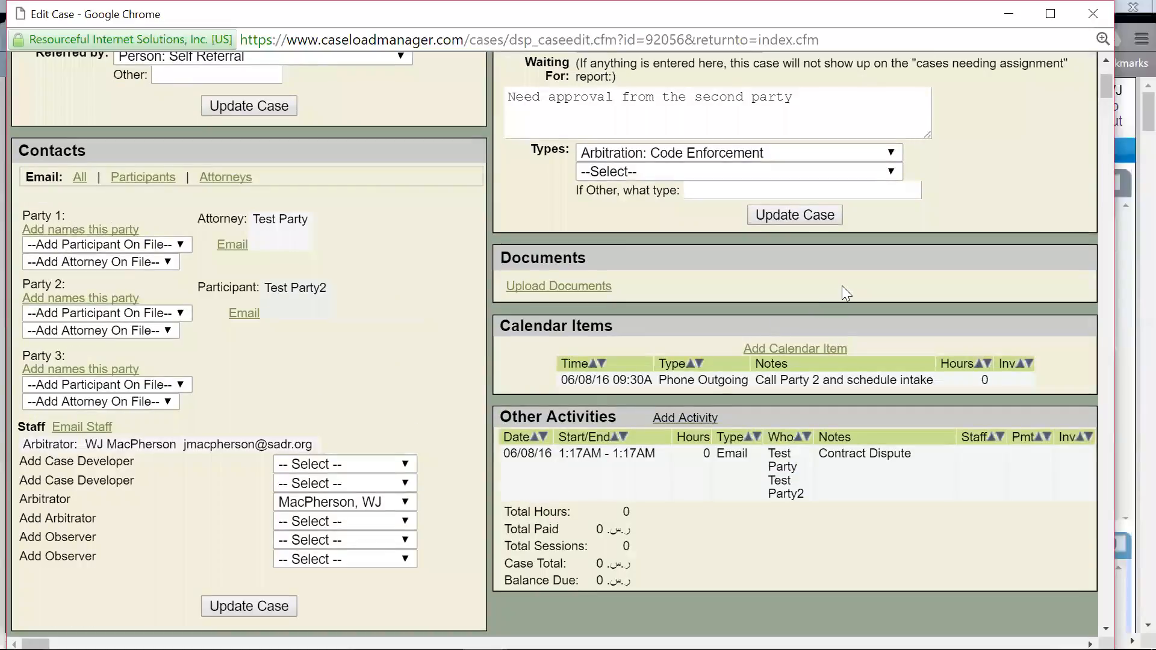
{"action": "scroll", "coordinate": [840, 350], "scroll_direction": "up", "scroll_amount": 3}
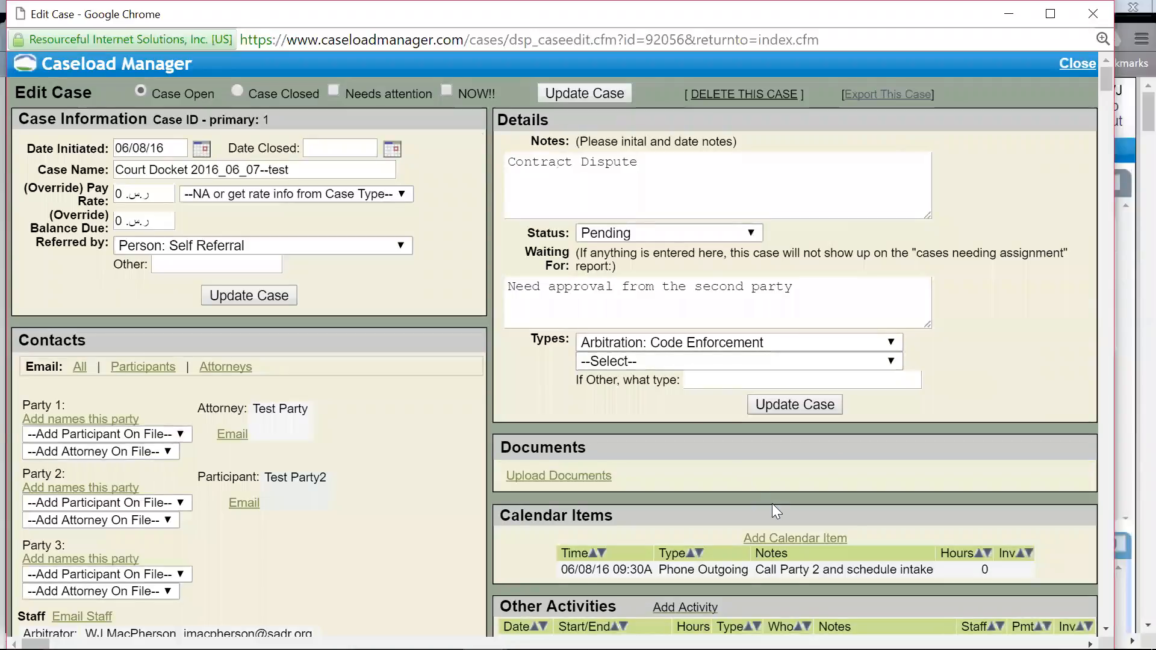
{"action": "scroll", "coordinate": [683, 361], "scroll_direction": "down", "scroll_amount": 2}
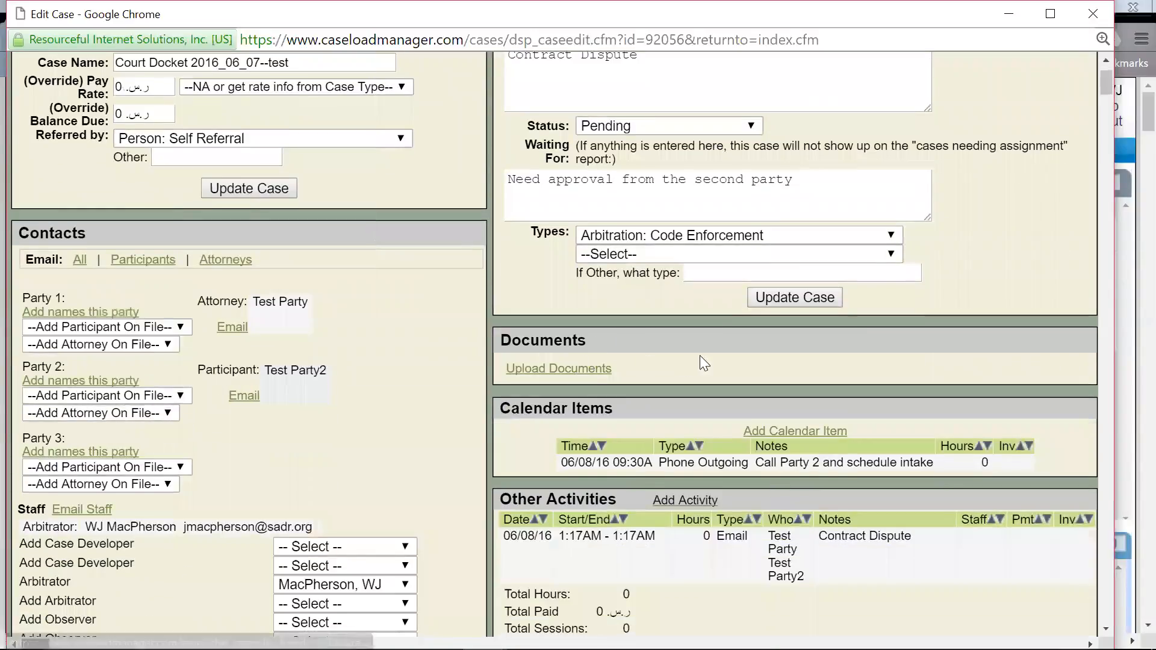
{"action": "scroll", "coordinate": [700, 355], "scroll_direction": "down", "scroll_amount": 1}
Step: Start a calendar item for the case on 06/08/2016 at 09:30AM lasting 4 hours
{"action": "left_click", "coordinate": [792, 418]}
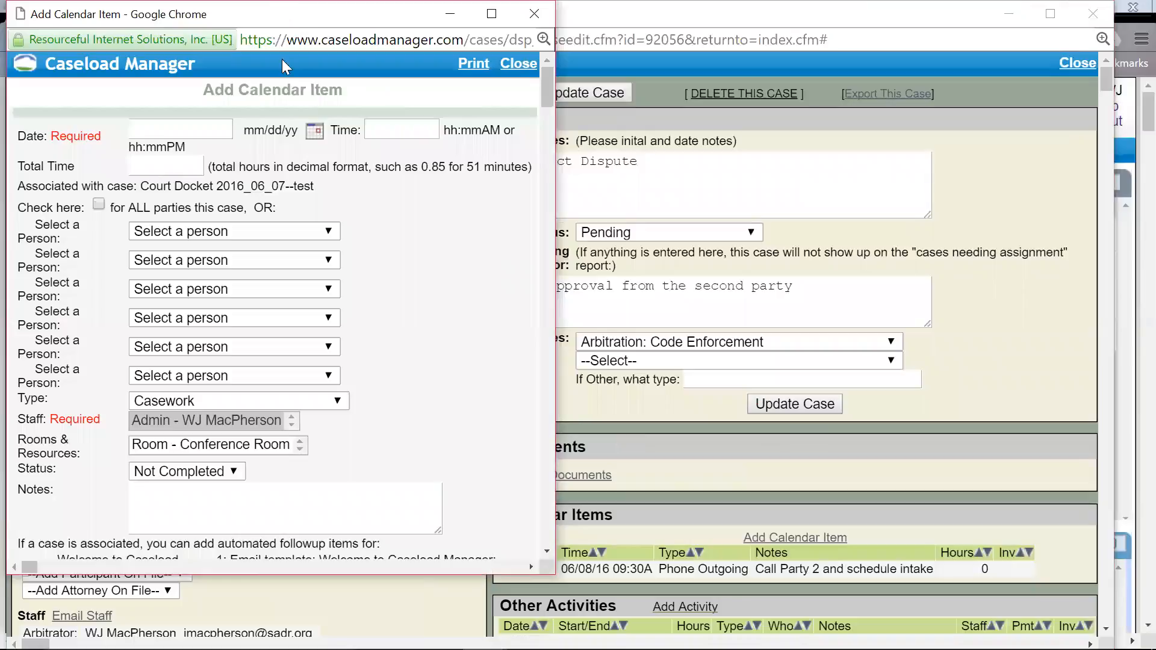
{"action": "left_click", "coordinate": [314, 131]}
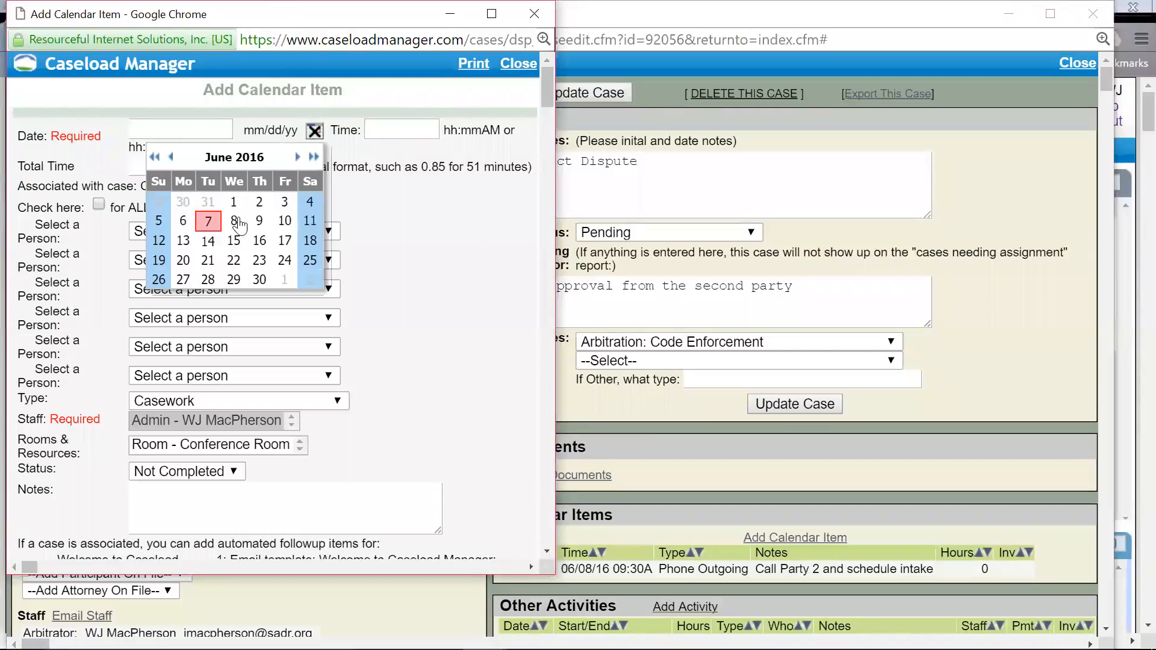
{"action": "left_click", "coordinate": [236, 224]}
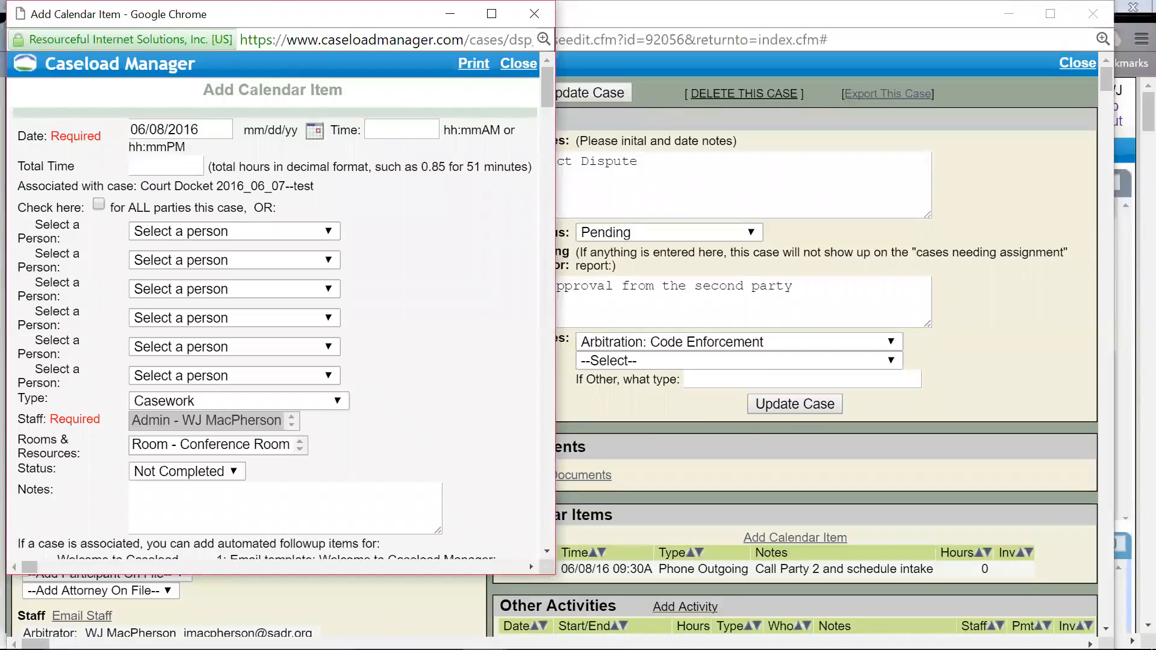
{"action": "left_click", "coordinate": [402, 129]}
{"action": "type", "text": "09"}
{"action": "key", "text": "Down"}
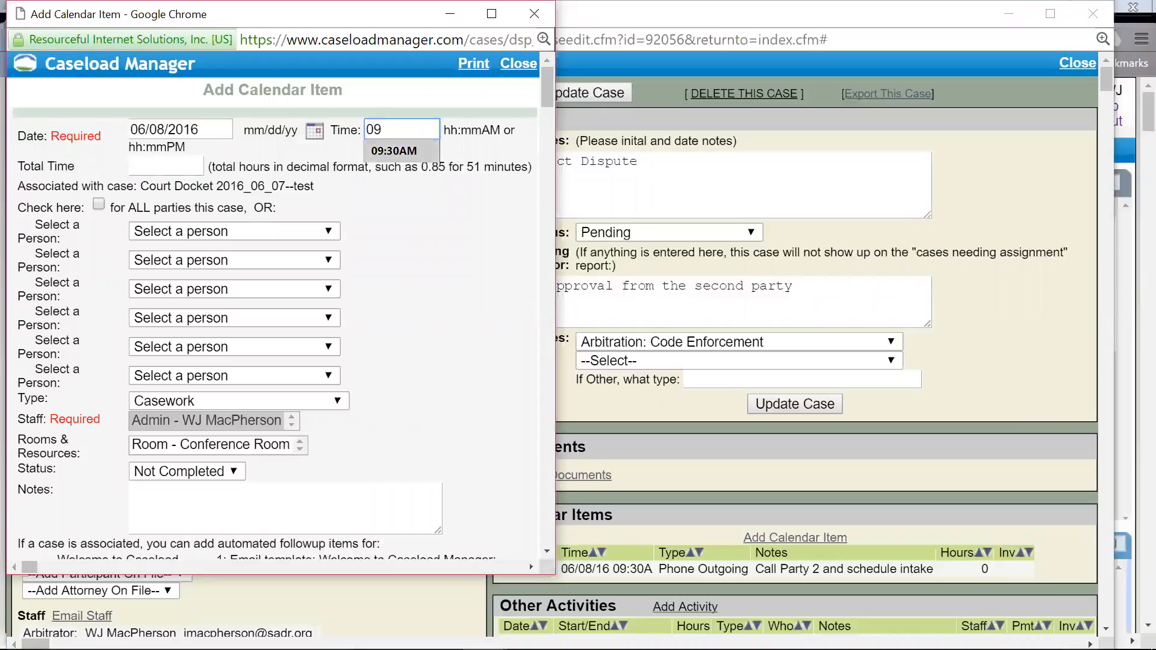
{"action": "key", "text": "Return"}
{"action": "left_click", "coordinate": [166, 166]}
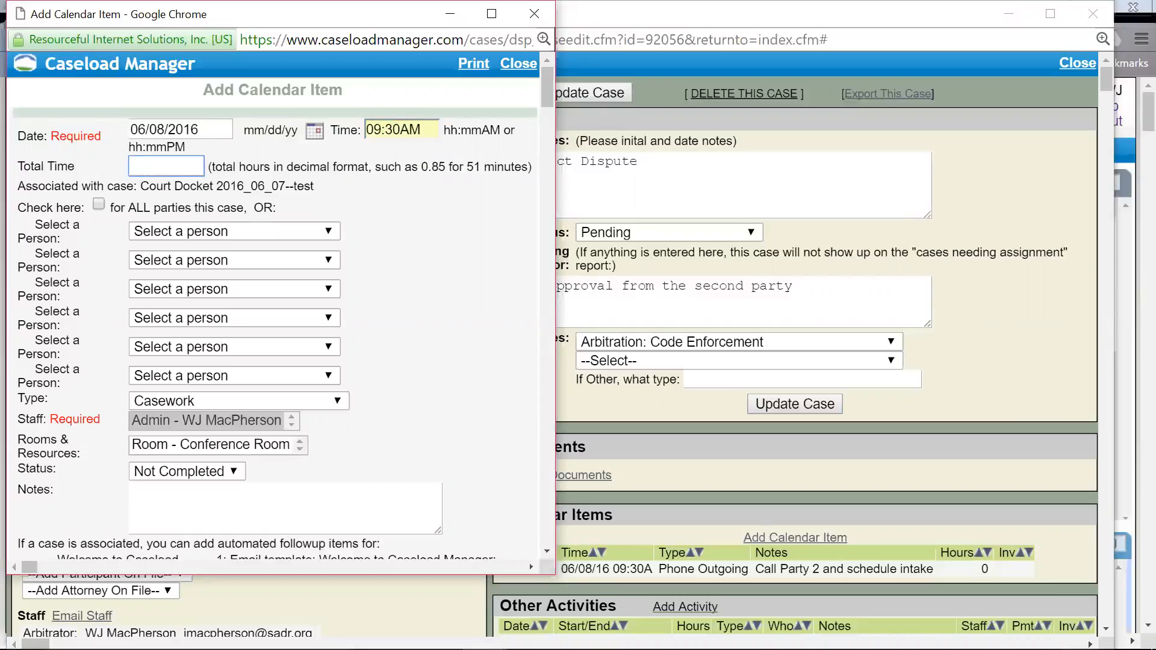
{"action": "type", "text": "4"}
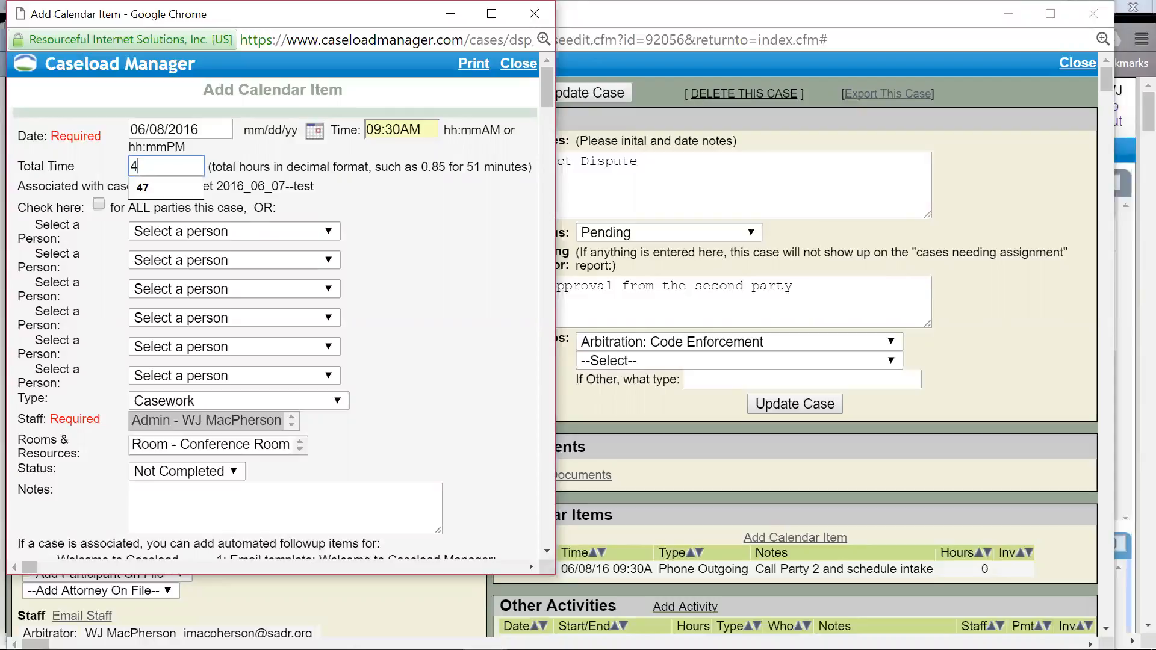
{"action": "left_click", "coordinate": [431, 241]}
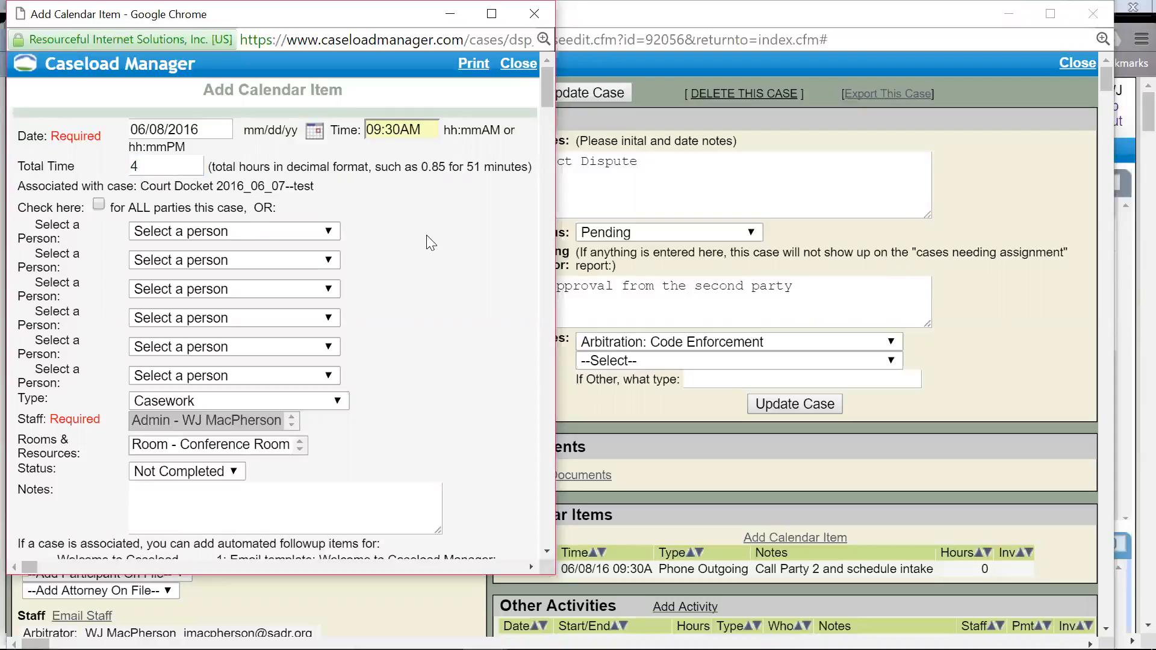
Step: Include all parties of the case and set the item type to Conferences
{"action": "left_click", "coordinate": [277, 230]}
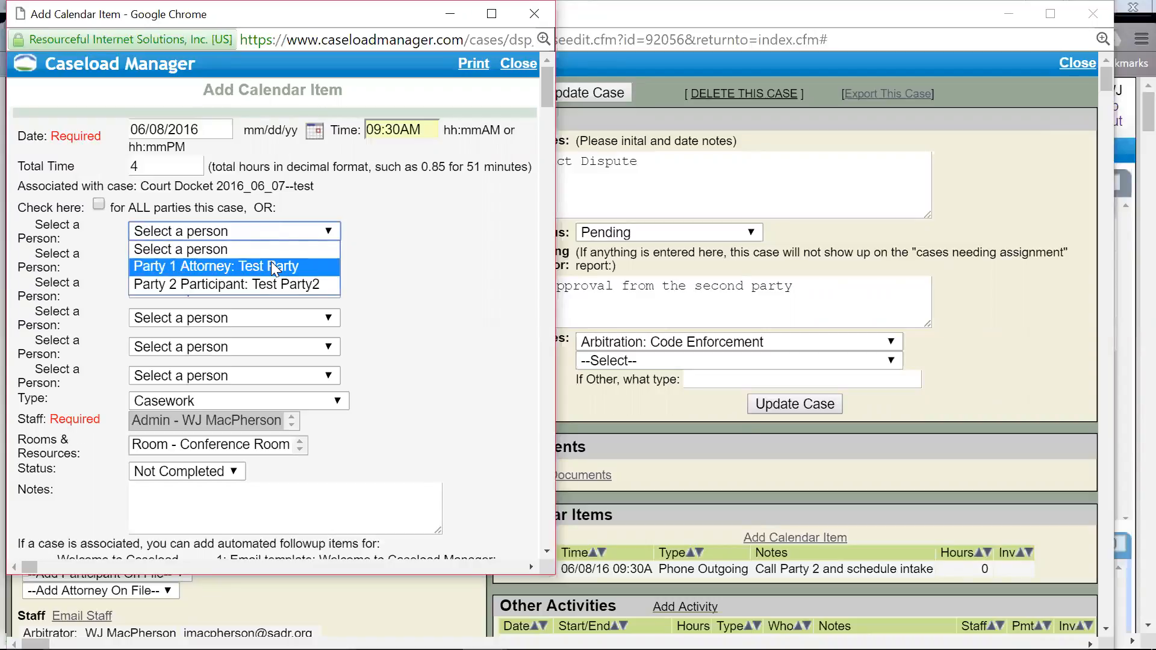
{"action": "left_click", "coordinate": [269, 250]}
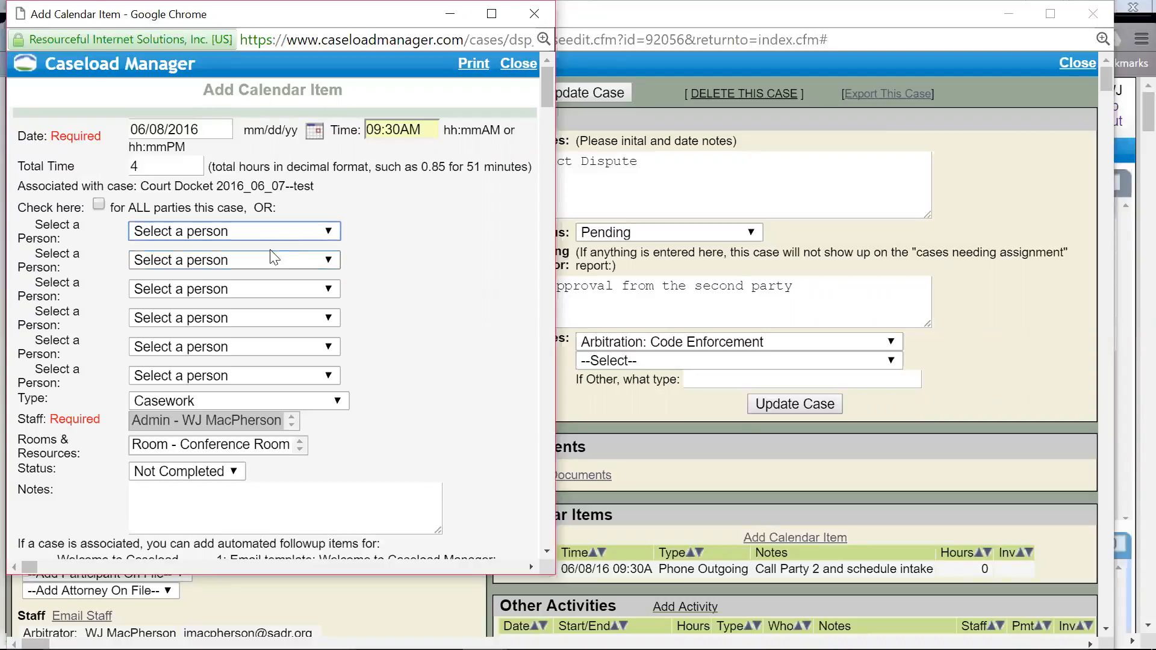
{"action": "left_click", "coordinate": [98, 205]}
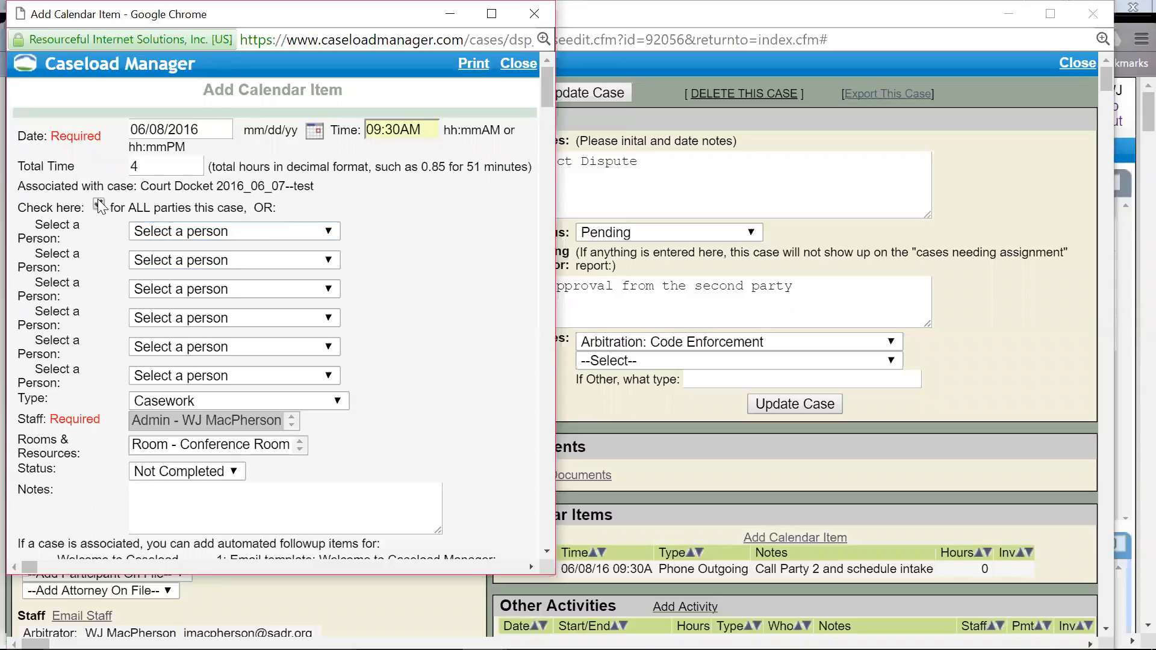
{"action": "left_click", "coordinate": [98, 204]}
{"action": "scroll", "coordinate": [426, 341], "scroll_direction": "down", "scroll_amount": 1}
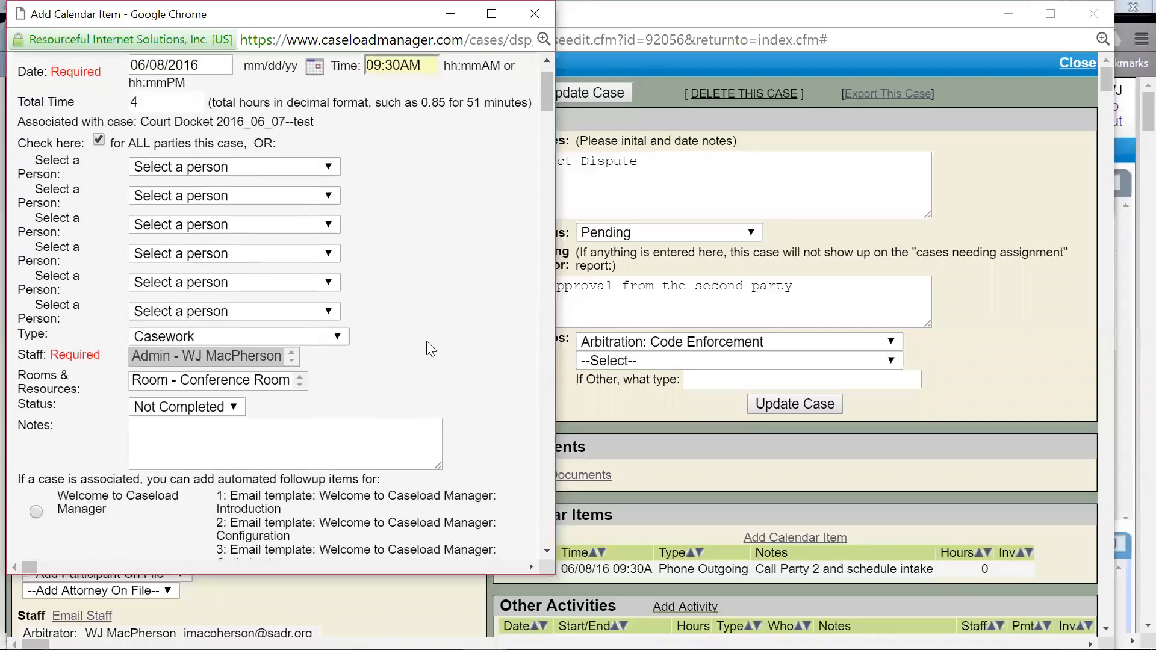
{"action": "left_click", "coordinate": [341, 337]}
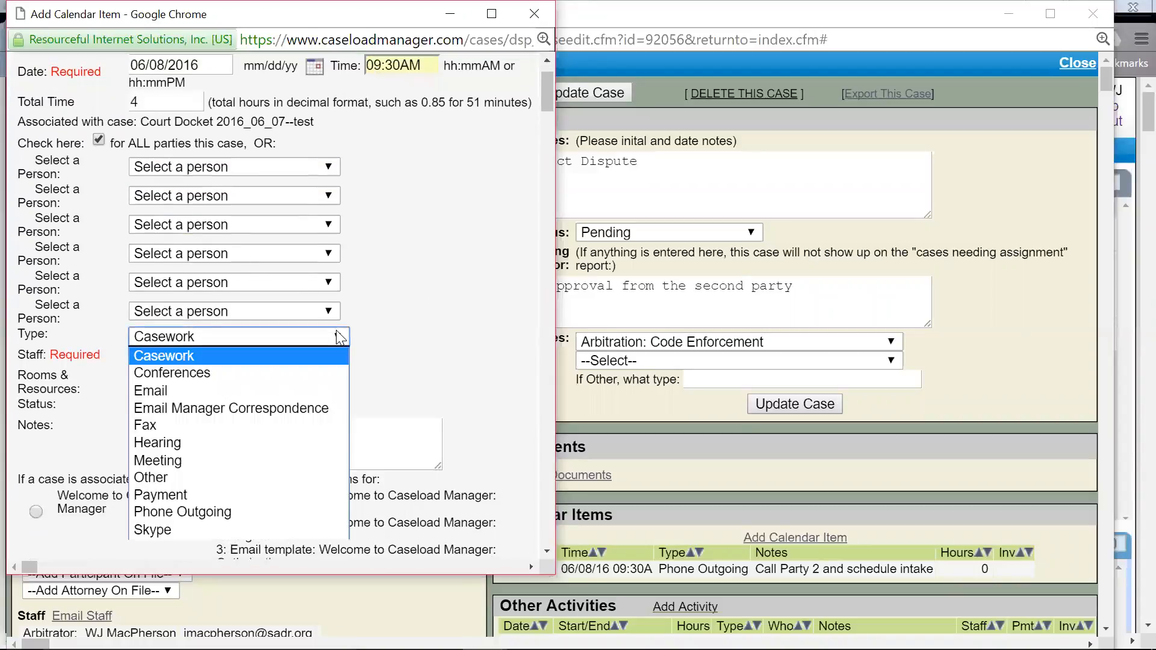
{"action": "left_click", "coordinate": [305, 370]}
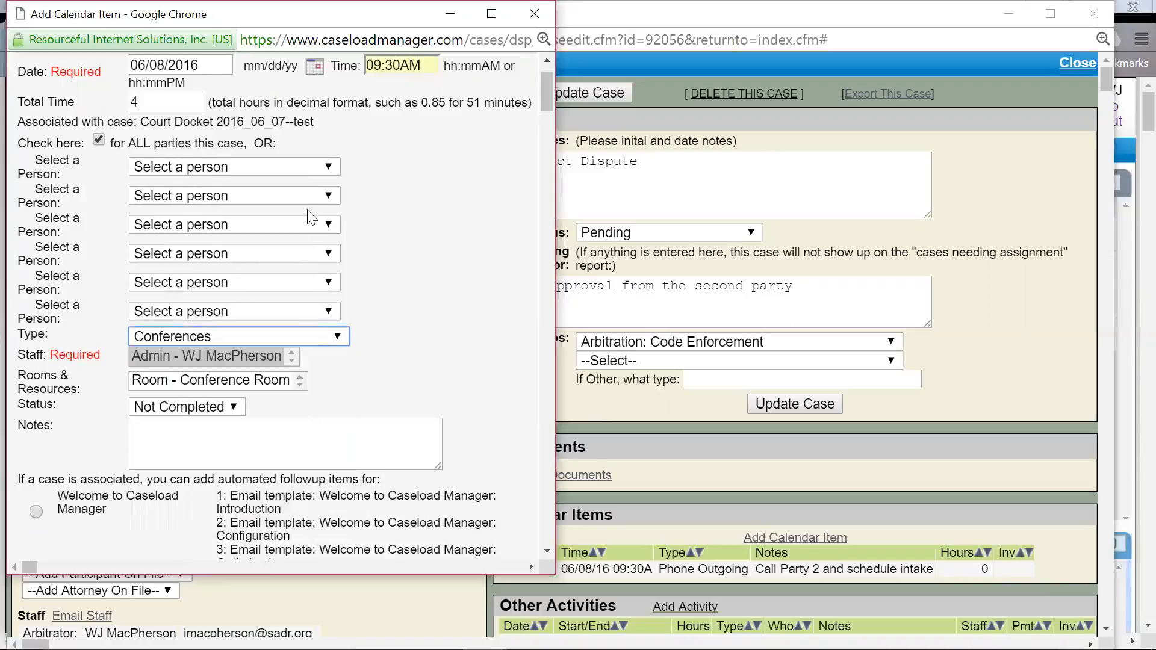
Step: Assign the item to Party 1's attorney instead of all parties and make it a Hearing
{"action": "left_click", "coordinate": [331, 167]}
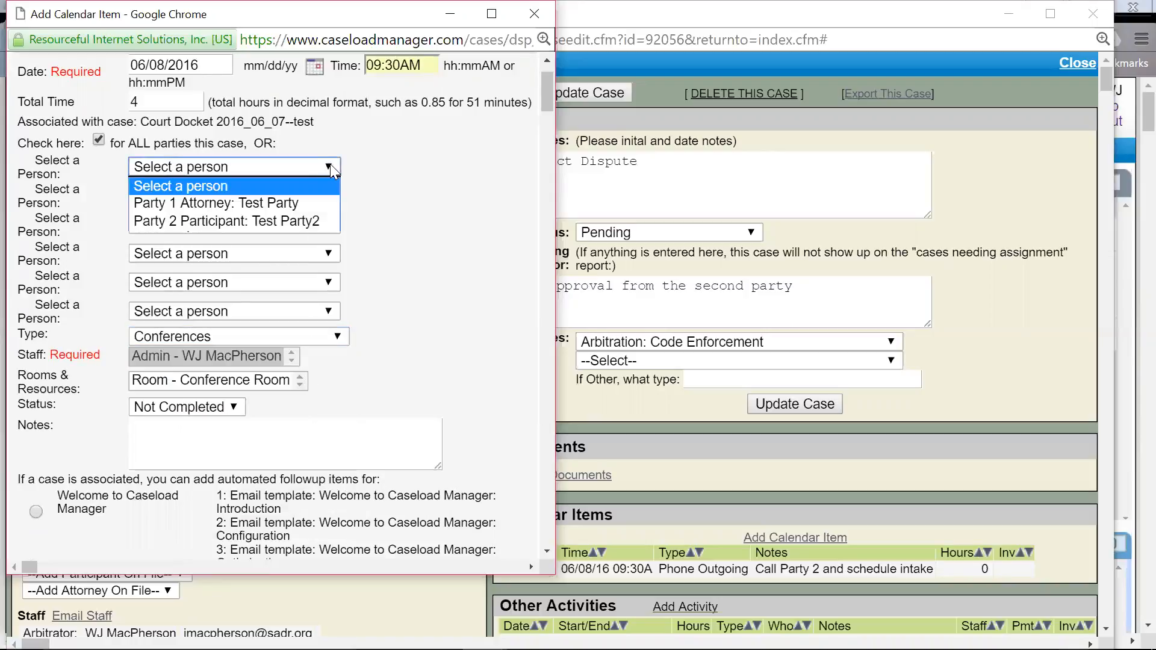
{"action": "left_click", "coordinate": [308, 204]}
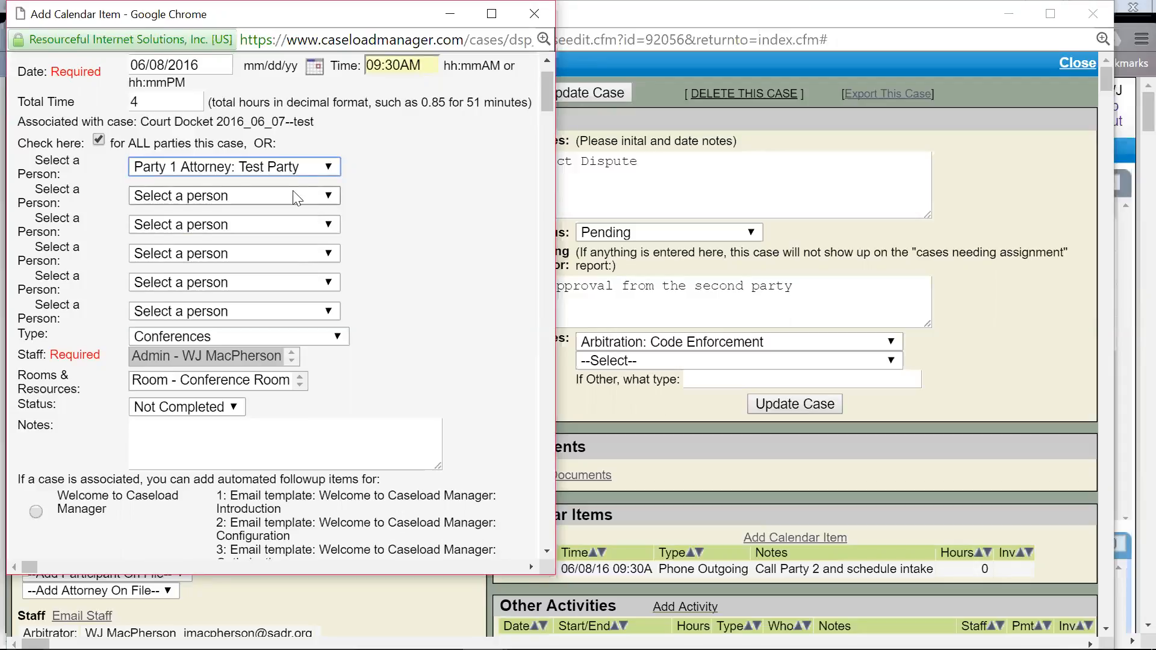
{"action": "left_click", "coordinate": [97, 141]}
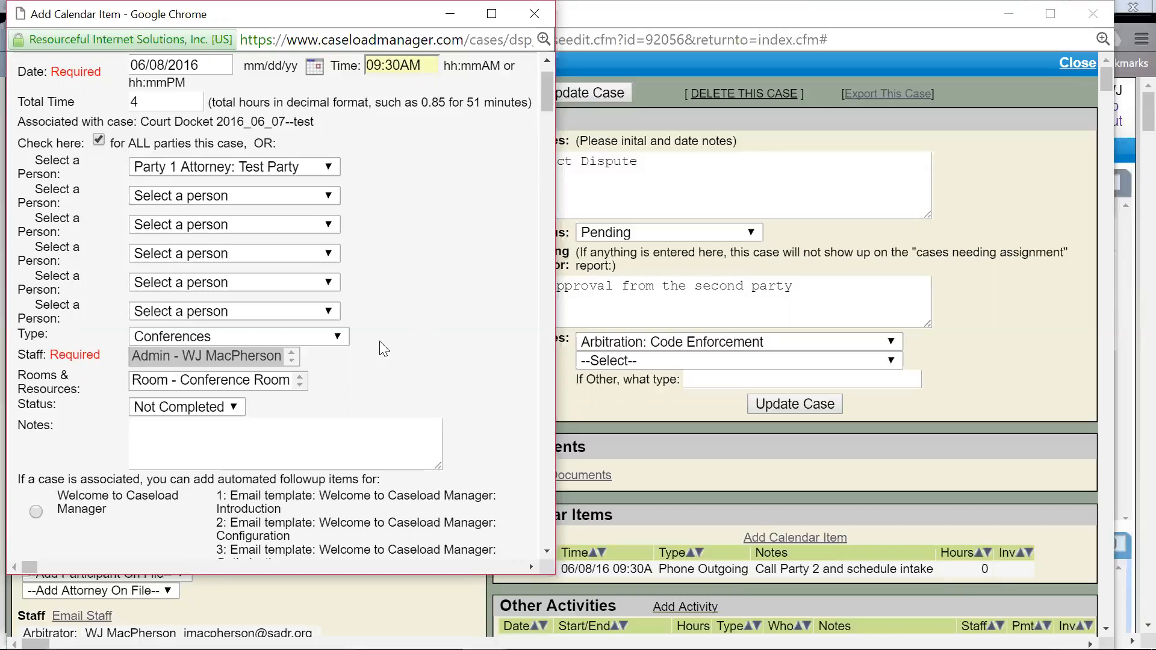
{"action": "left_click", "coordinate": [339, 338]}
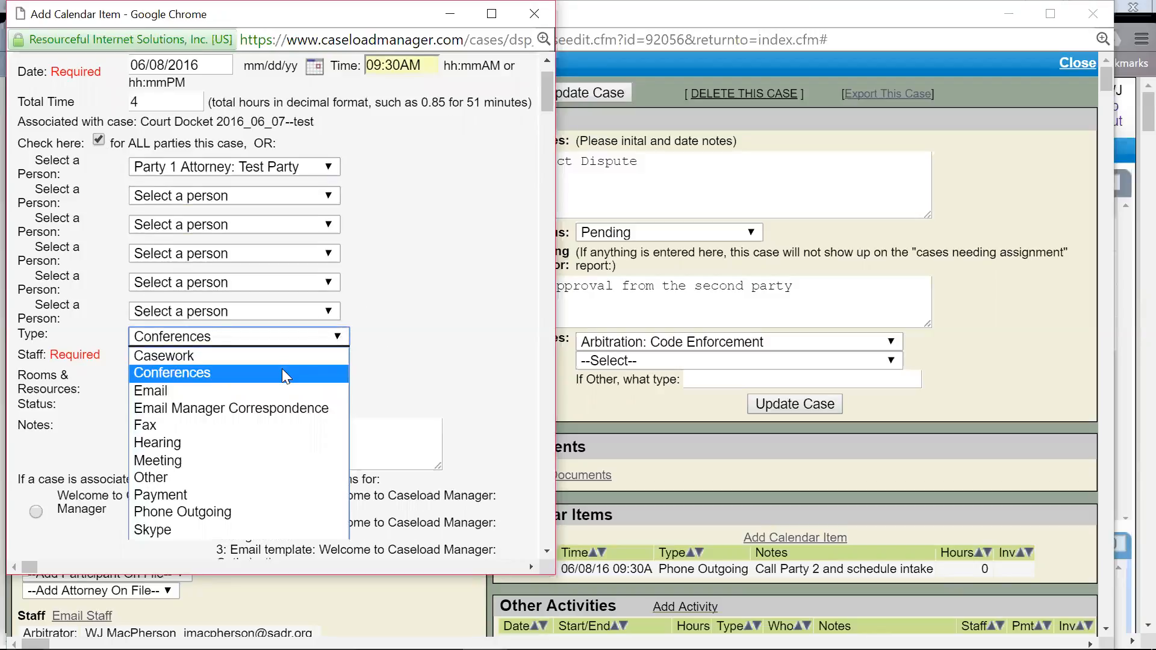
{"action": "left_click", "coordinate": [251, 445]}
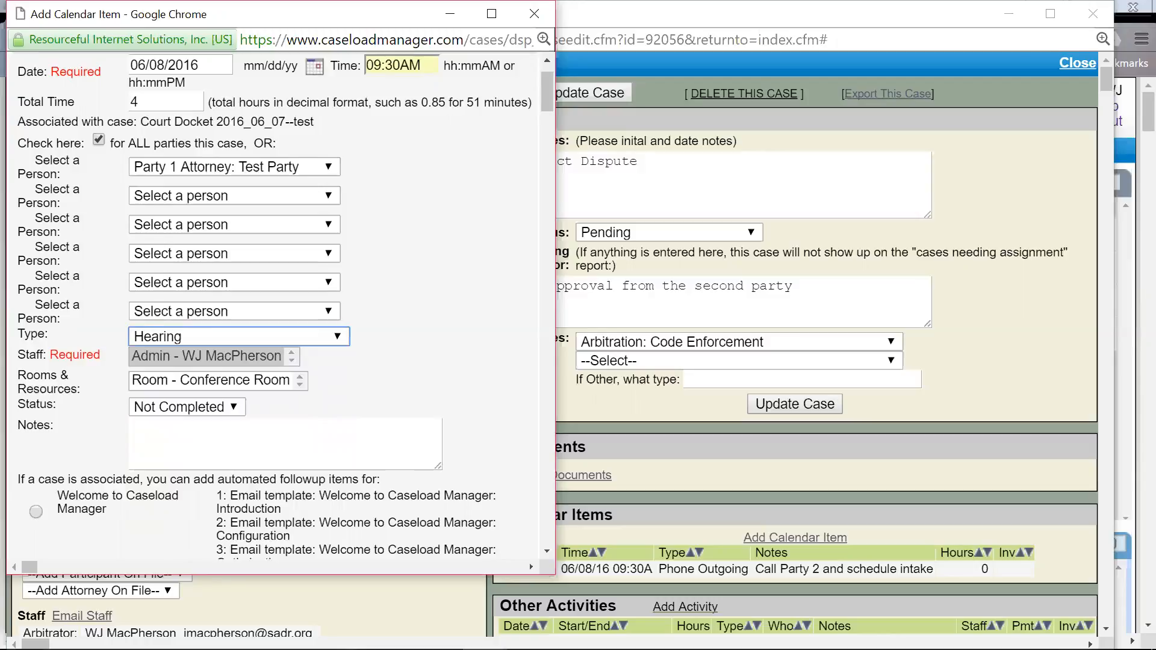
Step: Assign the admin staff member, book the Conference Room, and add the arrive-early, bring-documents note
{"action": "left_click", "coordinate": [265, 353]}
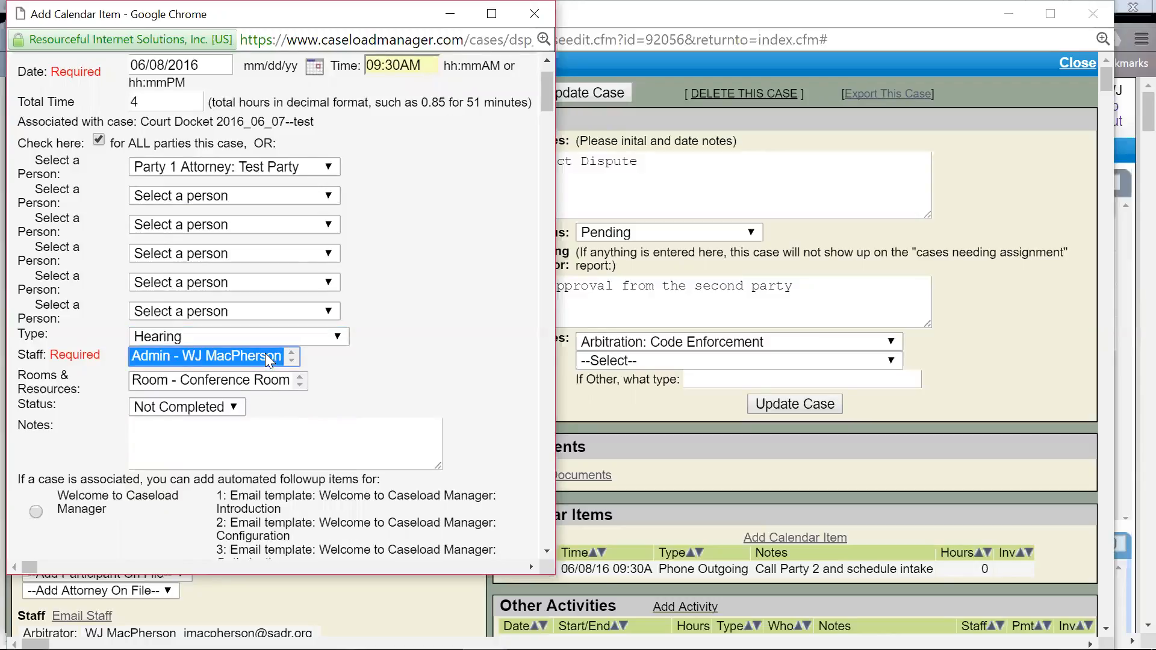
{"action": "left_click", "coordinate": [297, 381]}
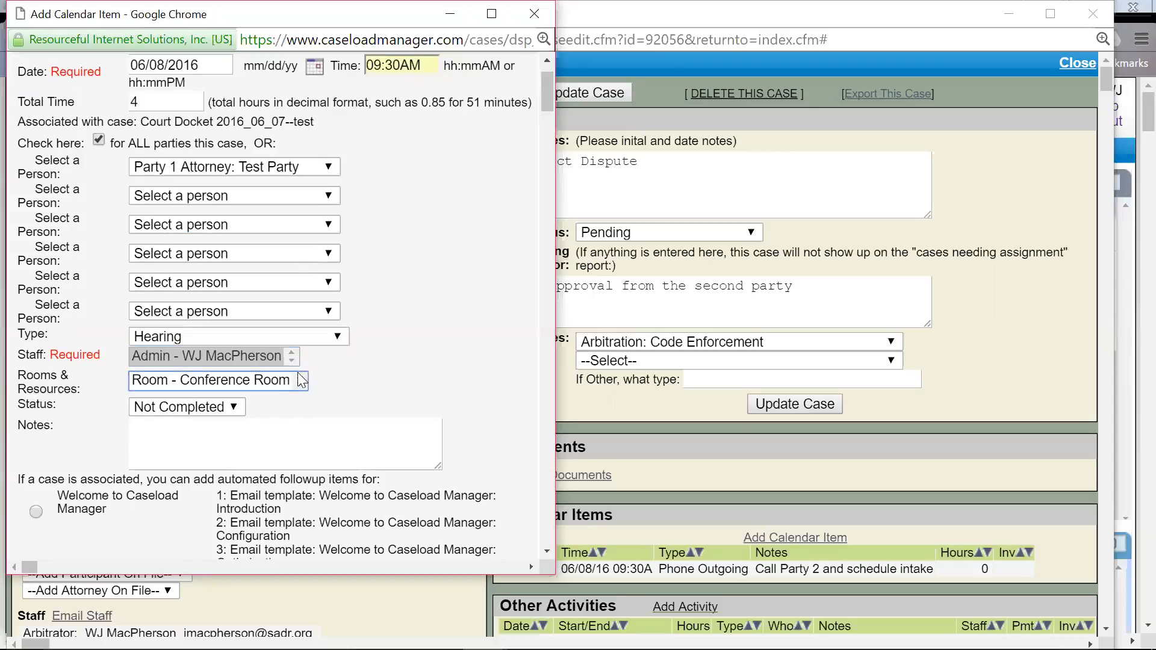
{"action": "left_click", "coordinate": [272, 380]}
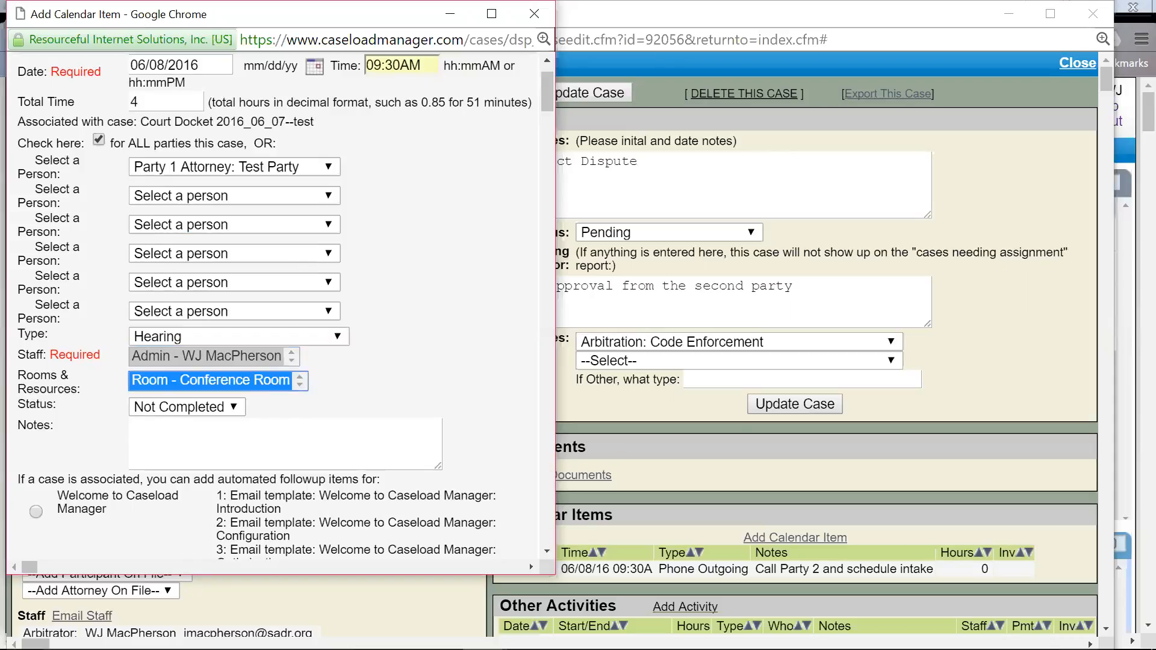
{"action": "left_click", "coordinate": [265, 443]}
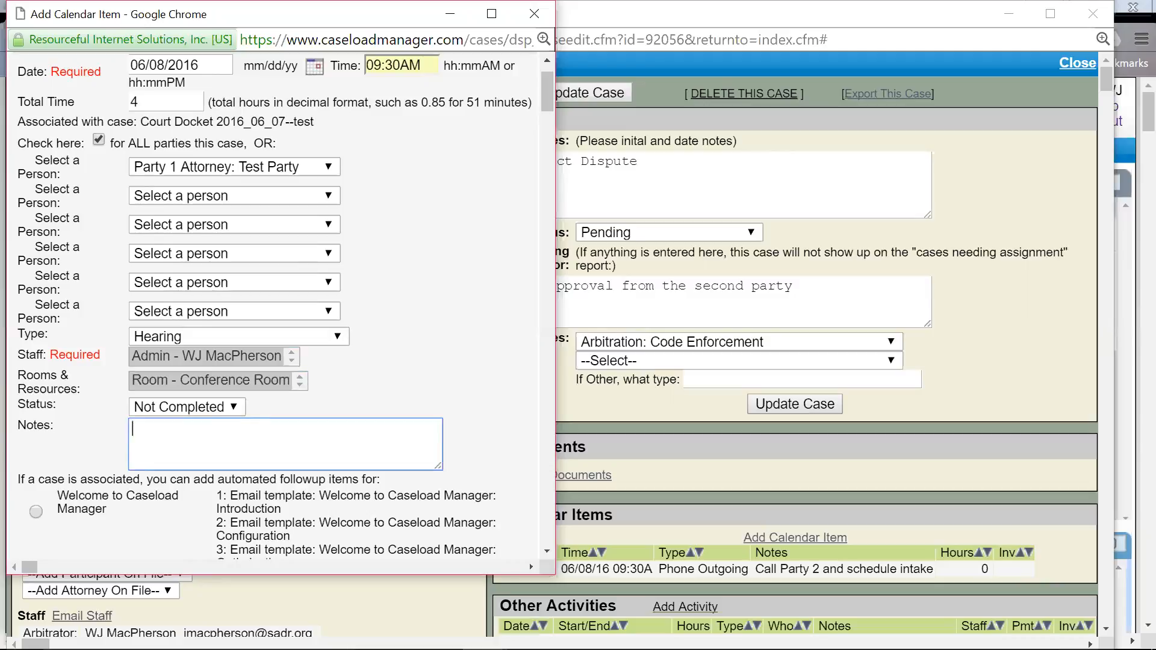
{"action": "type", "text": "Please arrive 15 minutes earl"}
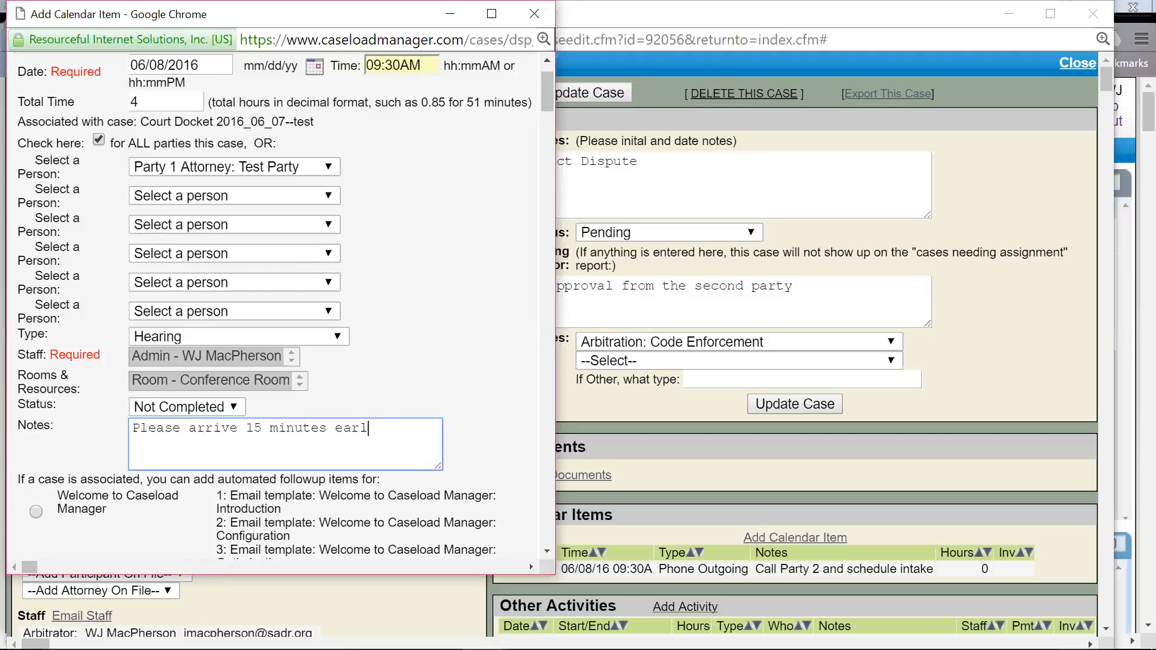
{"action": "type", "text": "y. Bring all relevant documents."}
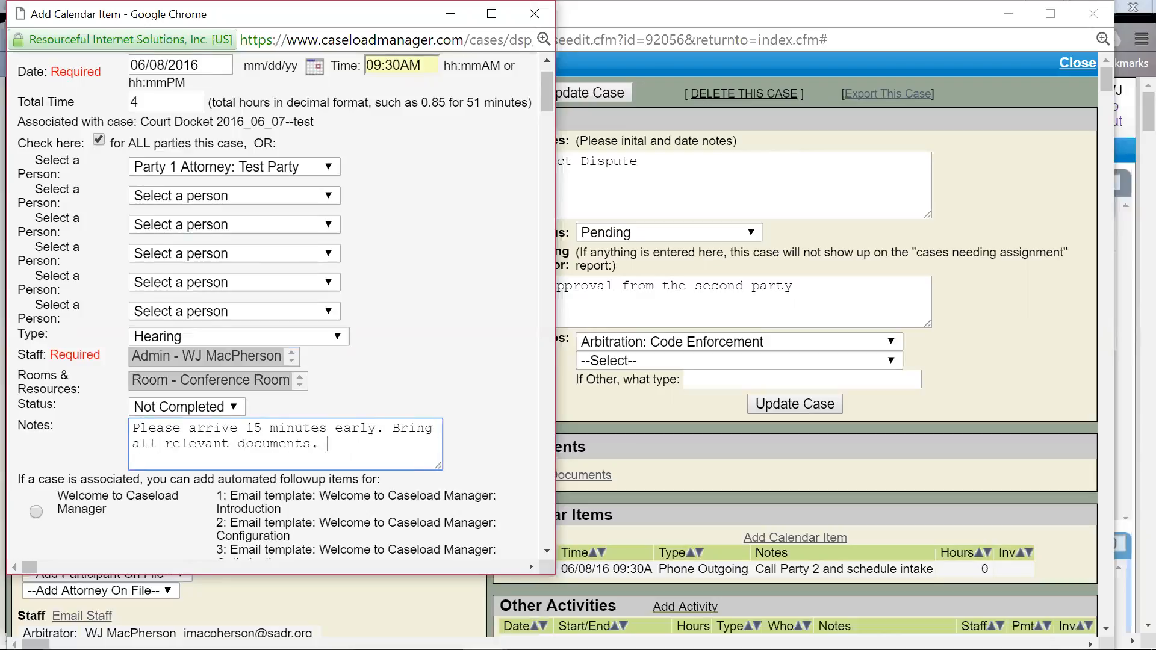
{"action": "scroll", "coordinate": [444, 268], "scroll_direction": "down", "scroll_amount": 5}
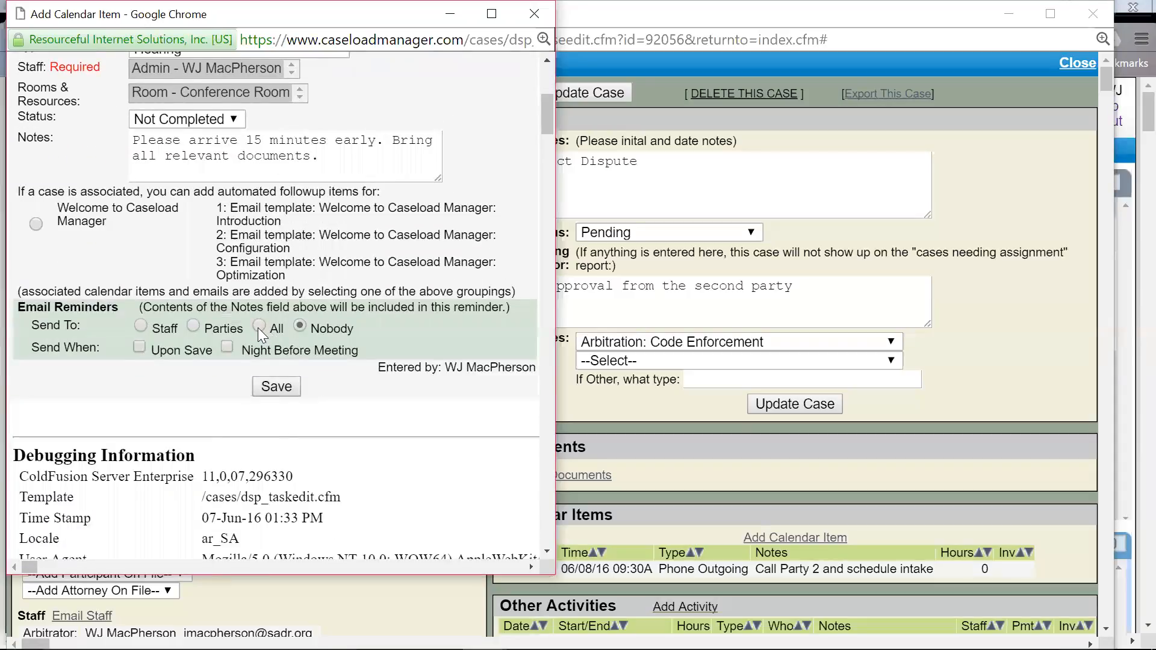
Step: Send the email reminder to all and save the Hearing calendar item
{"action": "left_click", "coordinate": [259, 325]}
{"action": "left_click", "coordinate": [271, 388]}
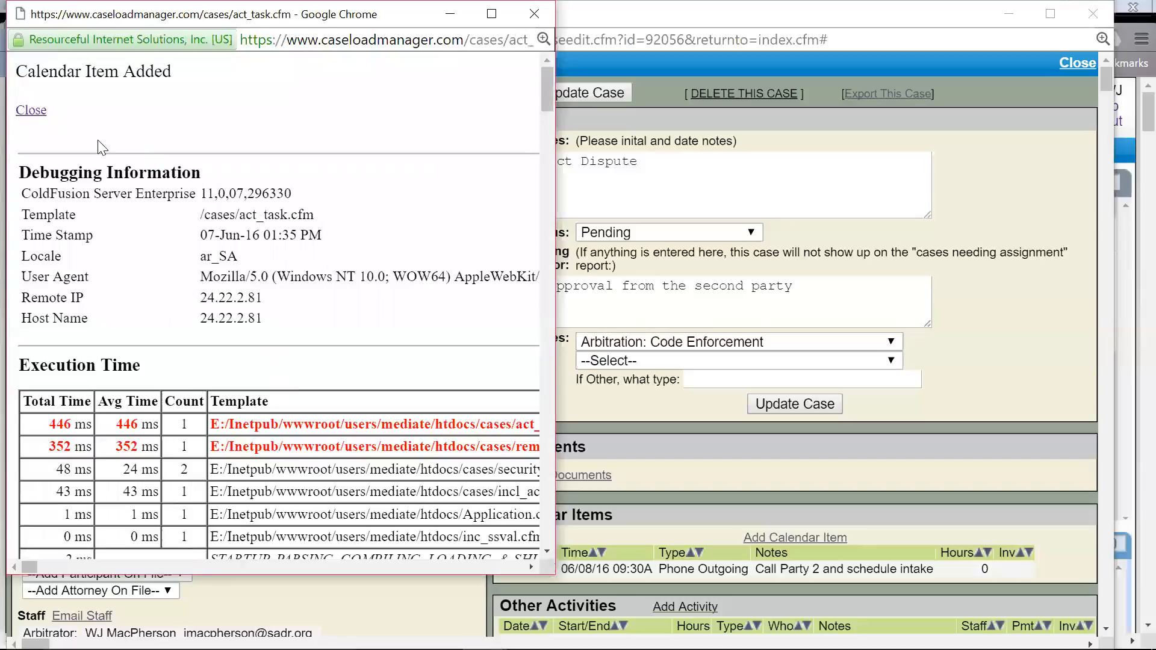
Step: Return to the case and confirm, after refreshing, that totals show 4 hours and 1 session
{"action": "left_click", "coordinate": [31, 111]}
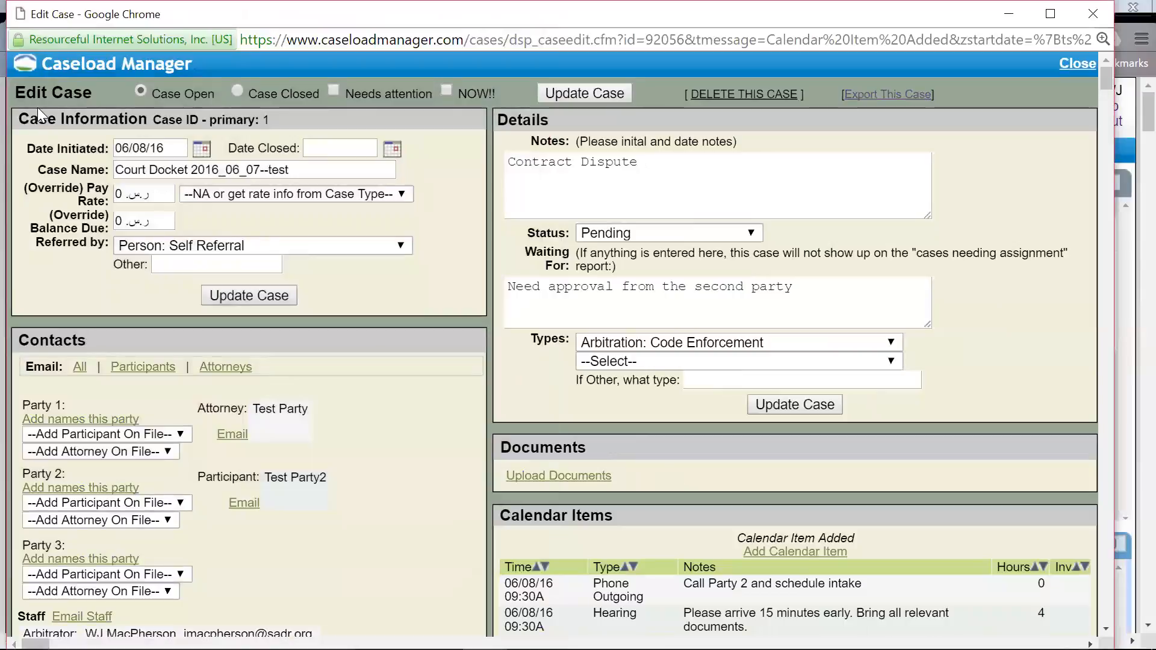
{"action": "scroll", "coordinate": [452, 440], "scroll_direction": "down", "scroll_amount": 1}
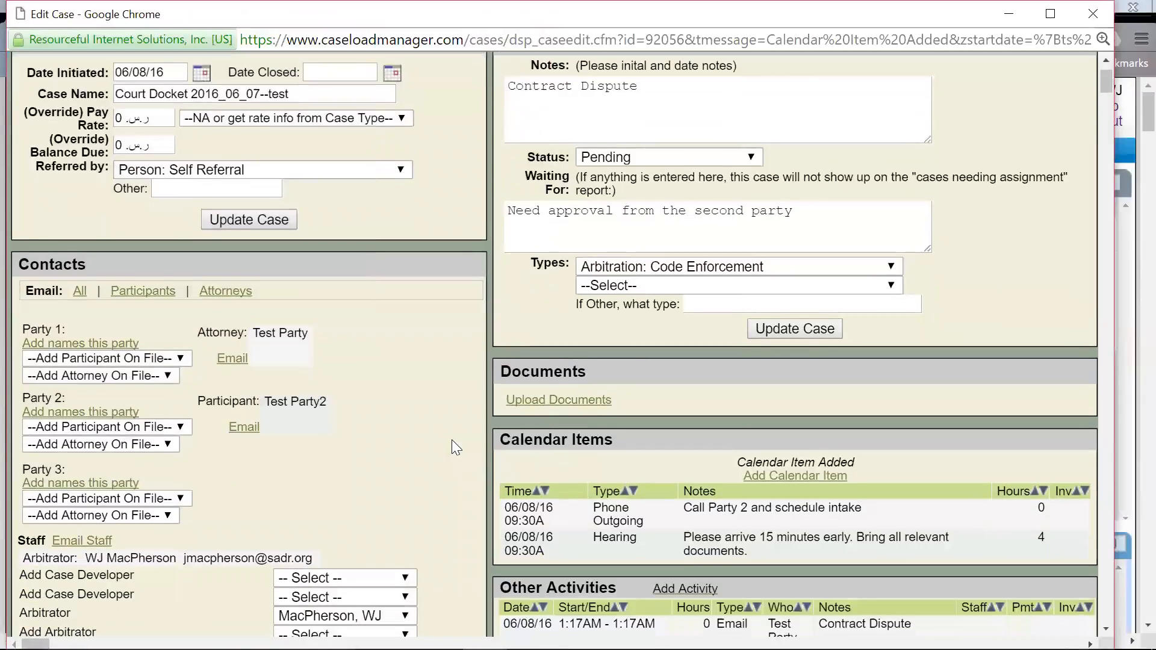
{"action": "scroll", "coordinate": [451, 447], "scroll_direction": "down", "scroll_amount": 2}
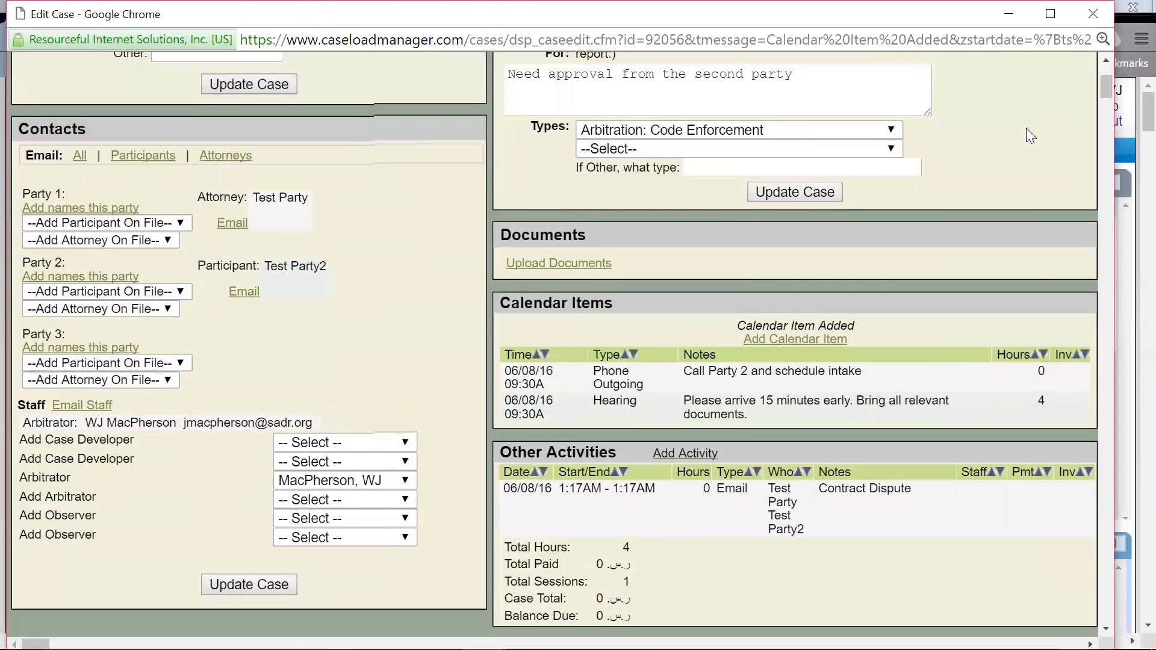
{"action": "scroll", "coordinate": [1036, 202], "scroll_direction": "down", "scroll_amount": 2}
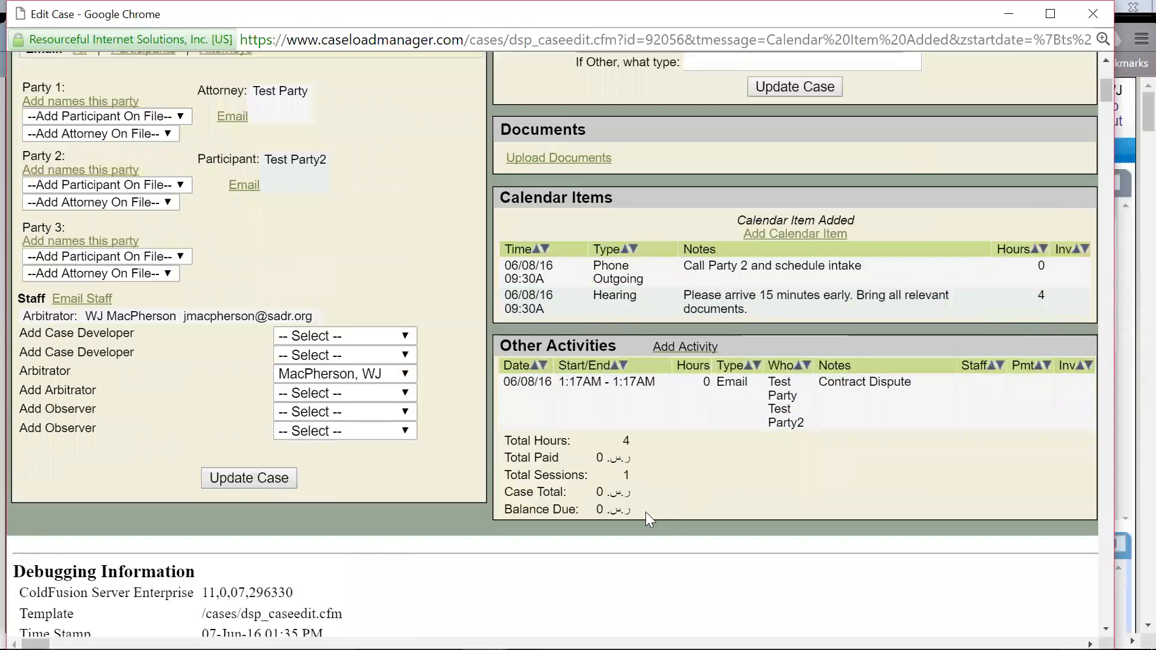
{"action": "left_click_drag", "start_coordinate": [645, 511], "coordinate": [499, 438]}
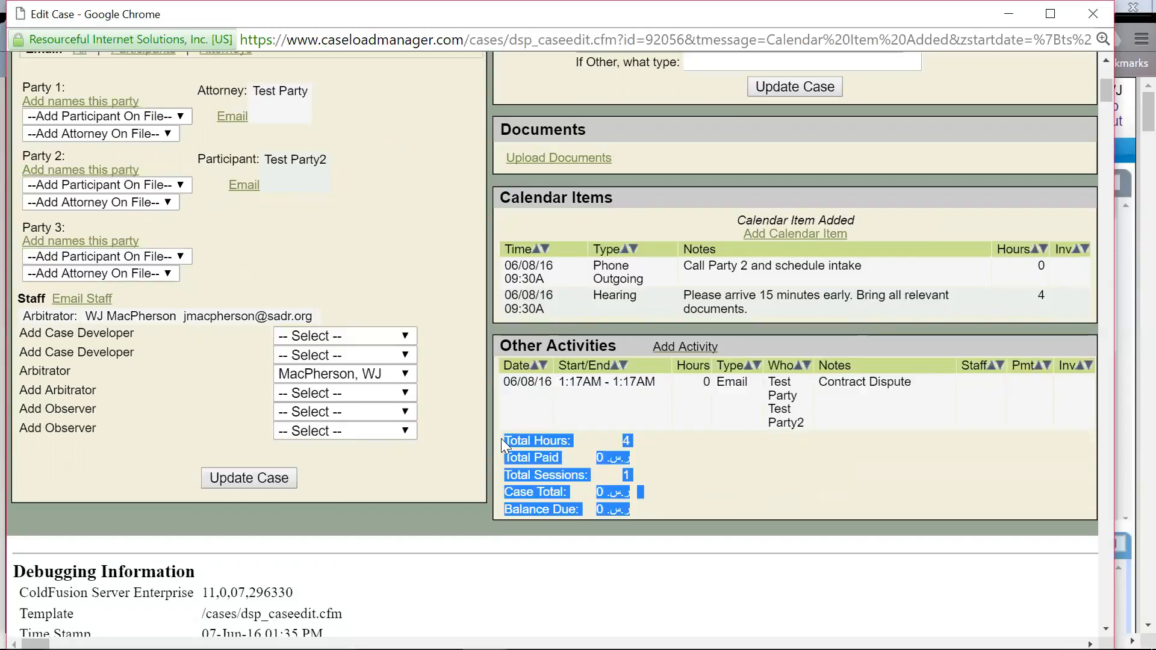
{"action": "left_click", "coordinate": [463, 422]}
{"action": "key", "text": "F5"}
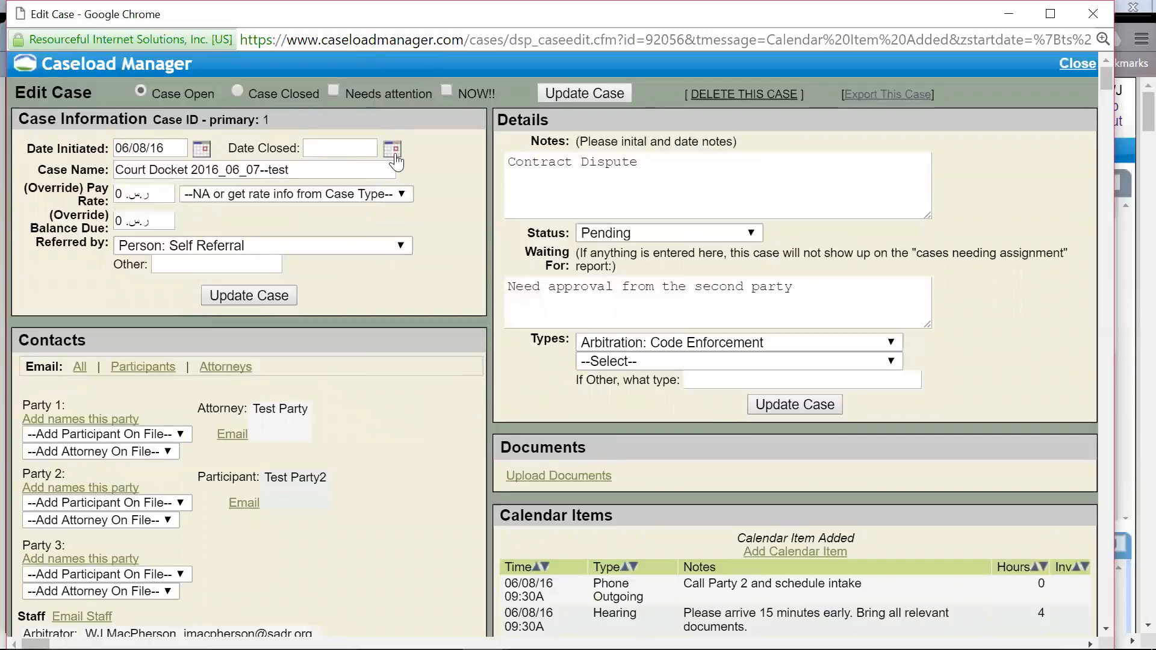
{"action": "left_click", "coordinate": [392, 150]}
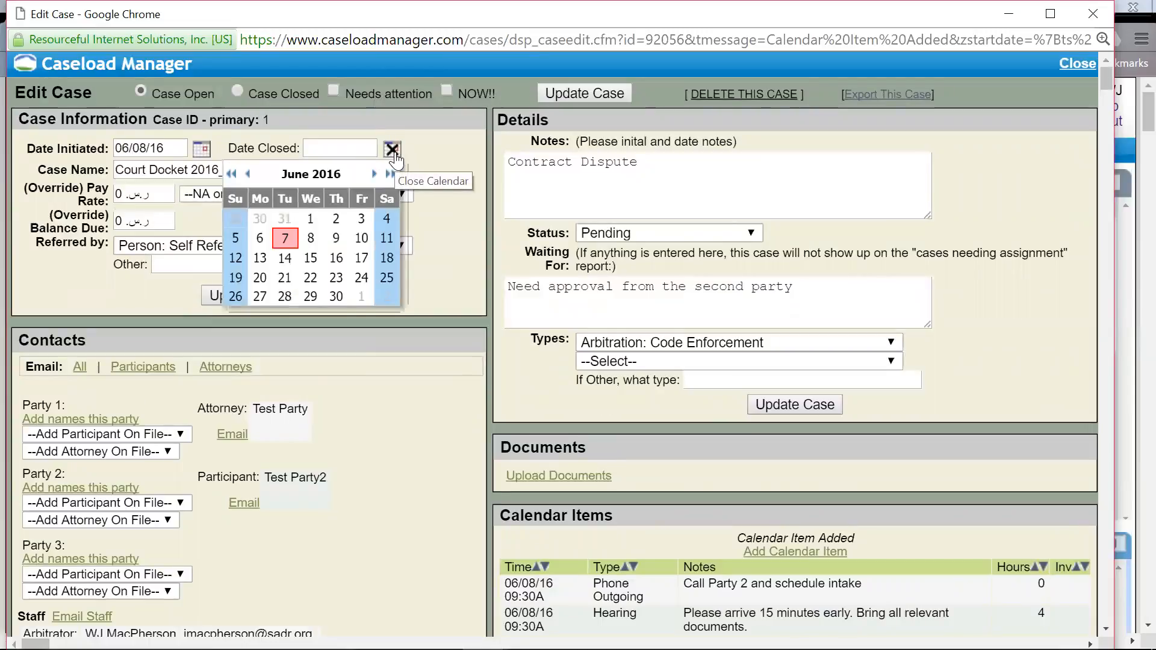
{"action": "left_click", "coordinate": [392, 147]}
Step: Update the Court Docket 2016_06_07--test case from the bottom of its Edit Case page
{"action": "scroll", "coordinate": [398, 359], "scroll_direction": "down", "scroll_amount": 3}
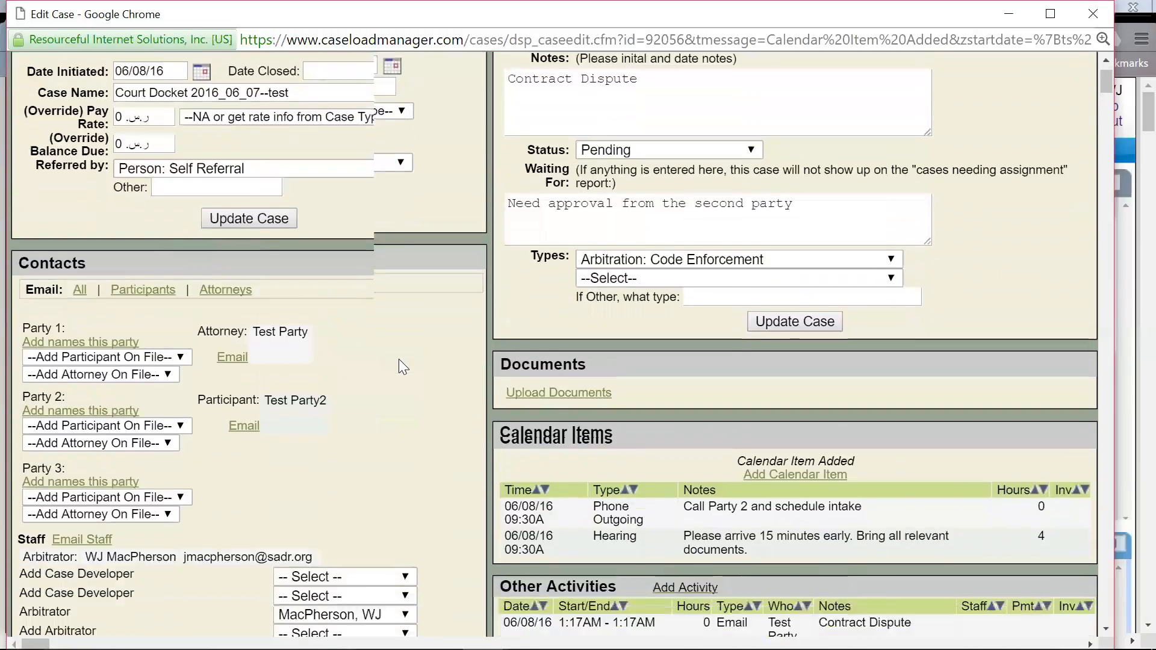
{"action": "scroll", "coordinate": [561, 444], "scroll_direction": "down", "scroll_amount": 2}
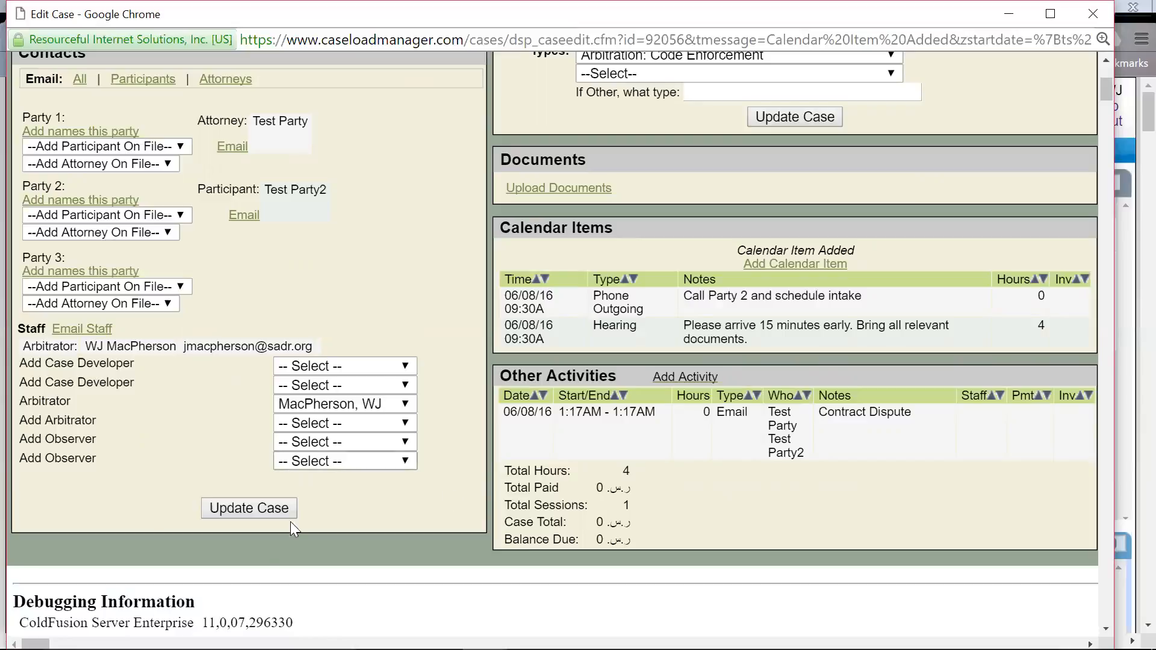
{"action": "left_click", "coordinate": [255, 508]}
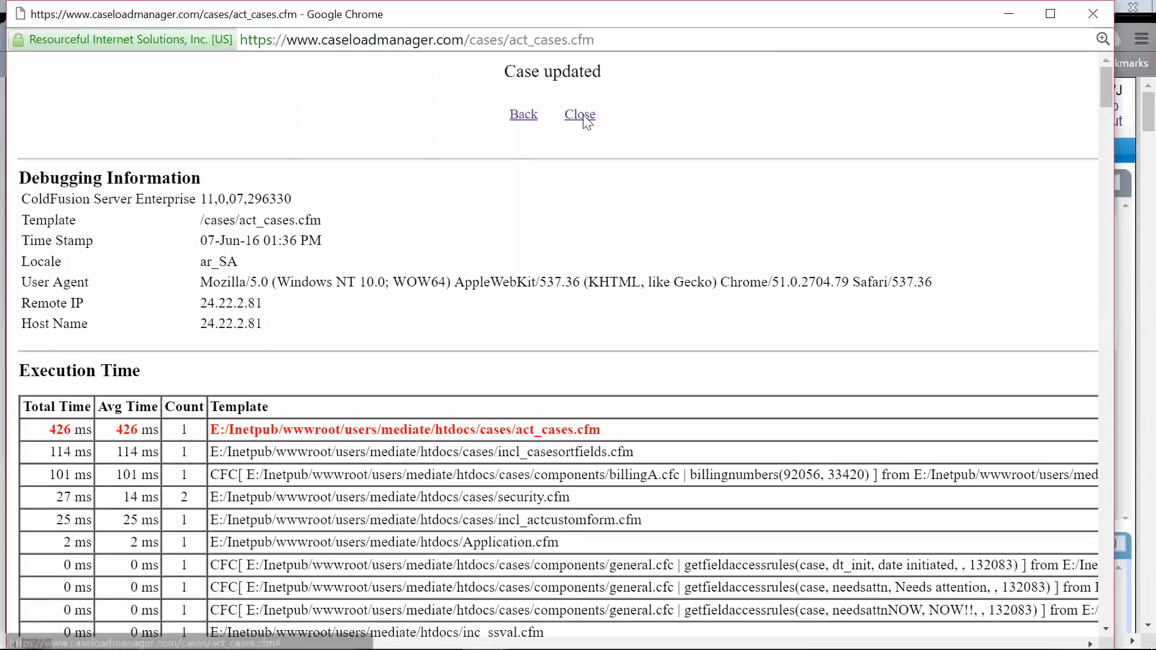
Step: Dismiss the Case updated page and drop down the EDIT > SETTINGS menu on the dashboard
{"action": "left_click", "coordinate": [581, 115]}
{"action": "mouse_move", "coordinate": [865, 164]}
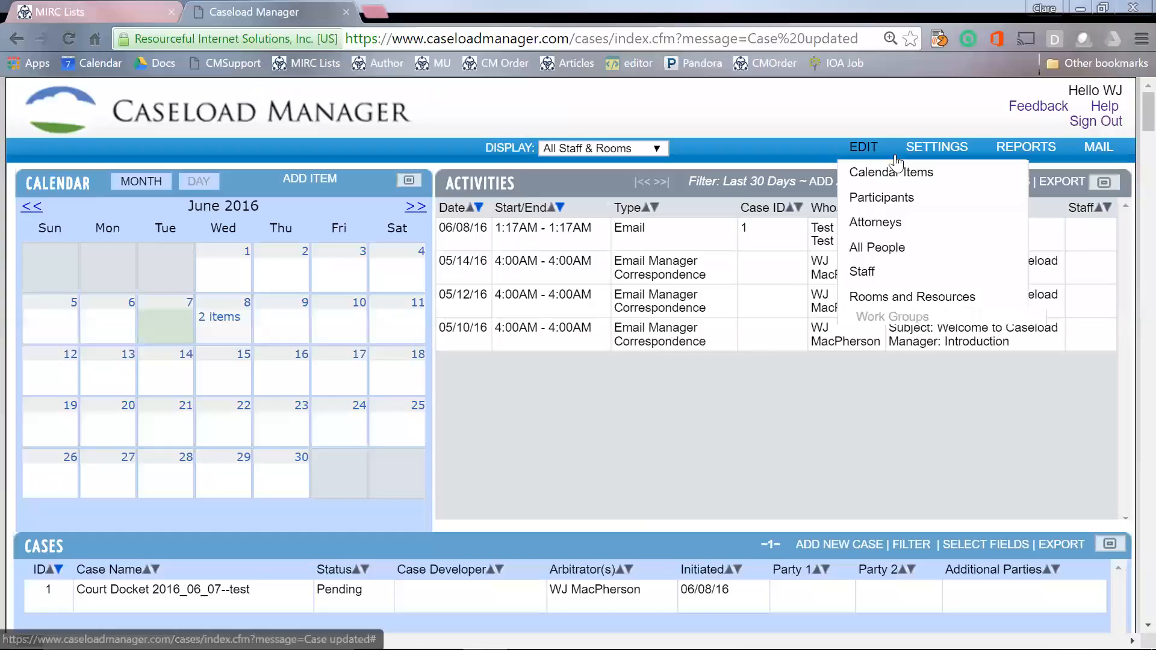
{"action": "mouse_move", "coordinate": [931, 164]}
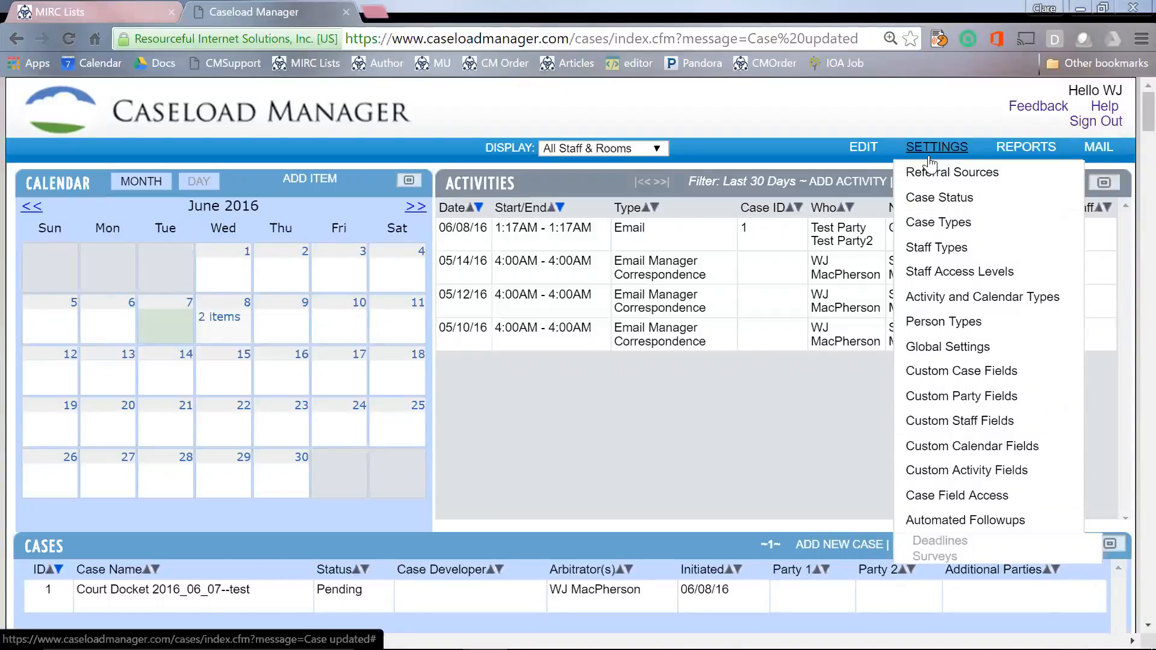
Step: Open the Civil Litigation case type and view its pay rate unit options
{"action": "left_click", "coordinate": [937, 226]}
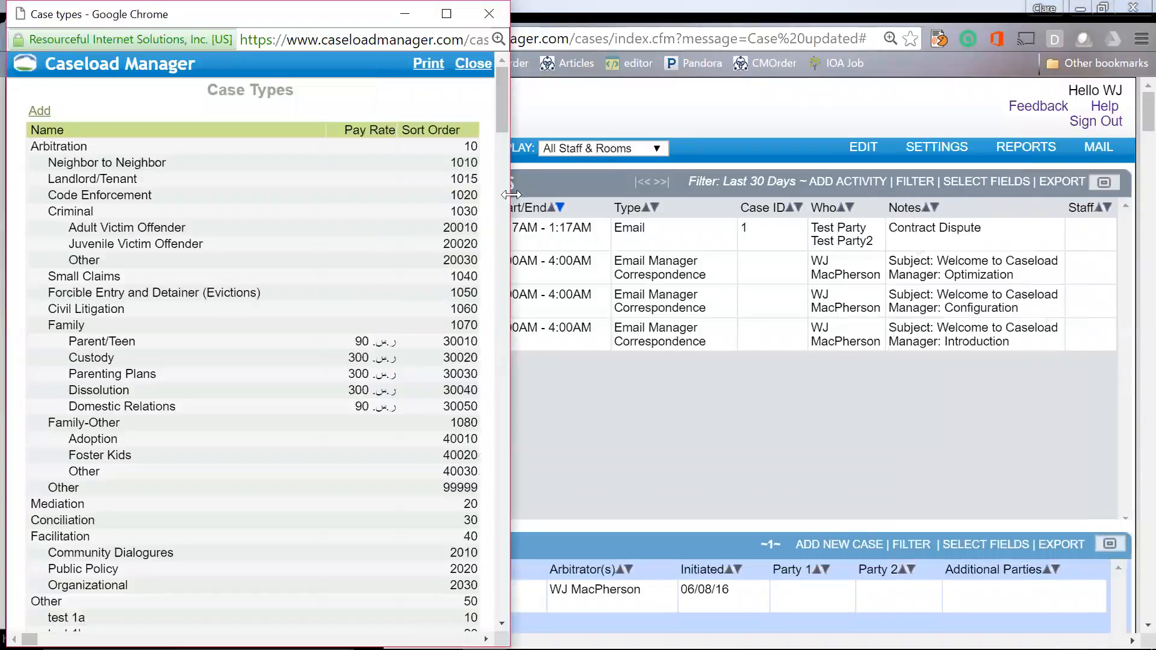
{"action": "left_click", "coordinate": [380, 310]}
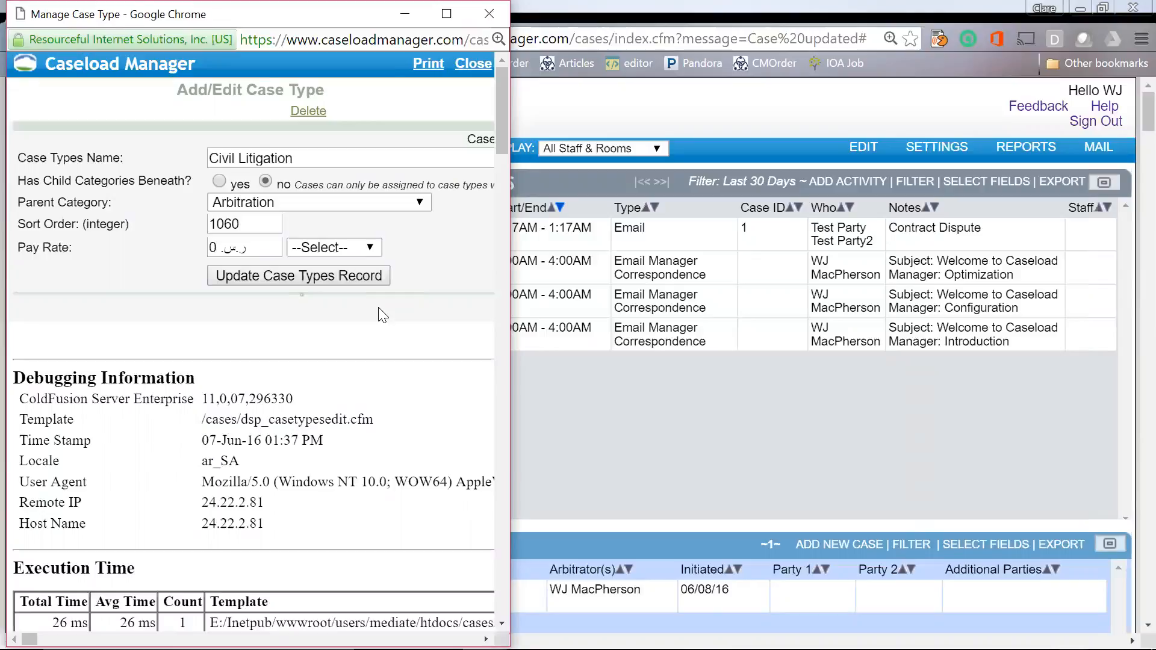
{"action": "left_click", "coordinate": [375, 245]}
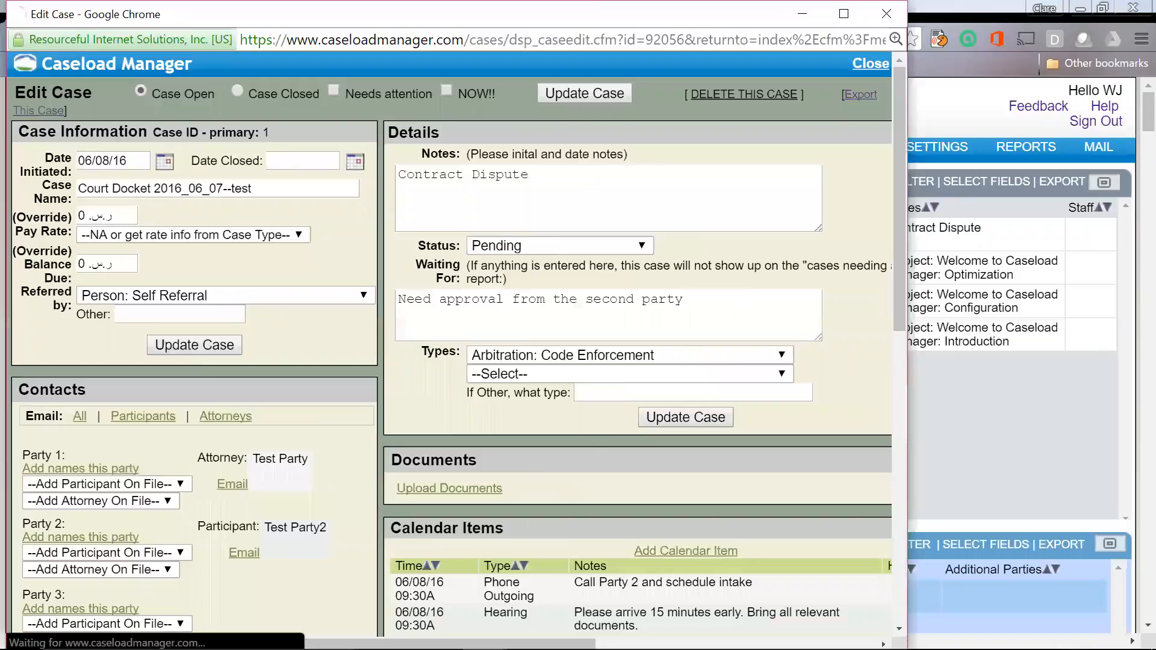
Step: Scroll the Edit Case form down to the Total Hours totals
{"action": "scroll", "coordinate": [596, 456], "scroll_direction": "down", "scroll_amount": 3}
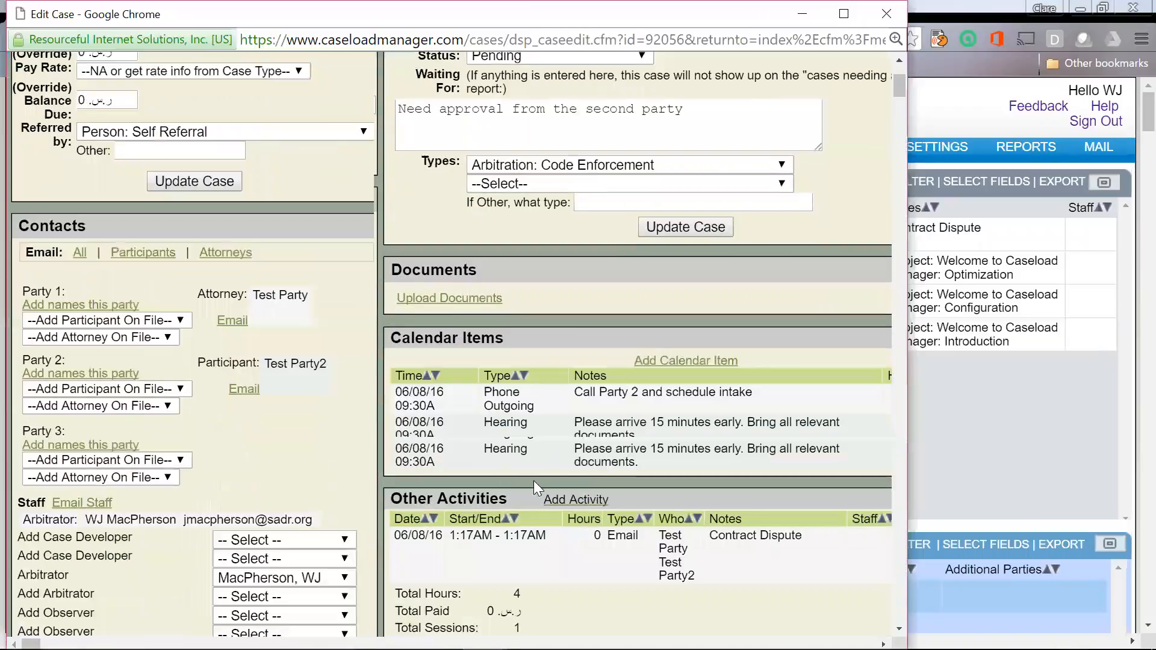
{"action": "scroll", "coordinate": [533, 479], "scroll_direction": "down", "scroll_amount": 2}
{"action": "left_click_drag", "start_coordinate": [395, 470], "coordinate": [463, 470]}
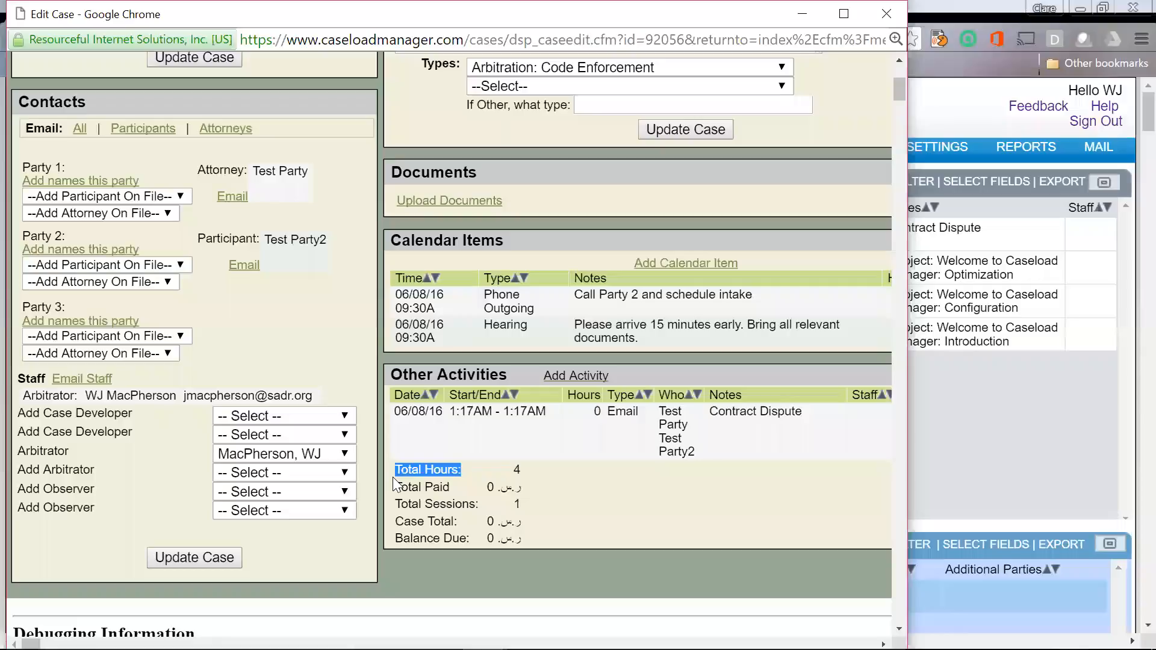
Step: Move the case window aside and open Case Types from the main page's Settings
{"action": "left_click_drag", "start_coordinate": [290, 2], "coordinate": [289, 132]}
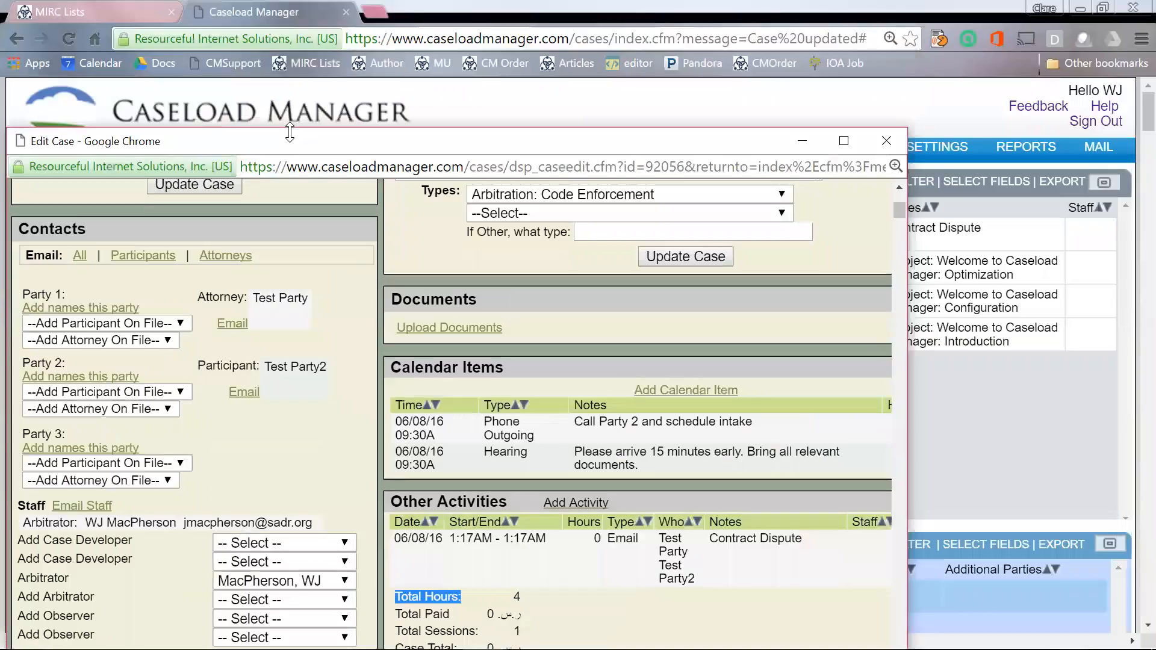
{"action": "left_click", "coordinate": [942, 165]}
{"action": "left_click", "coordinate": [941, 232]}
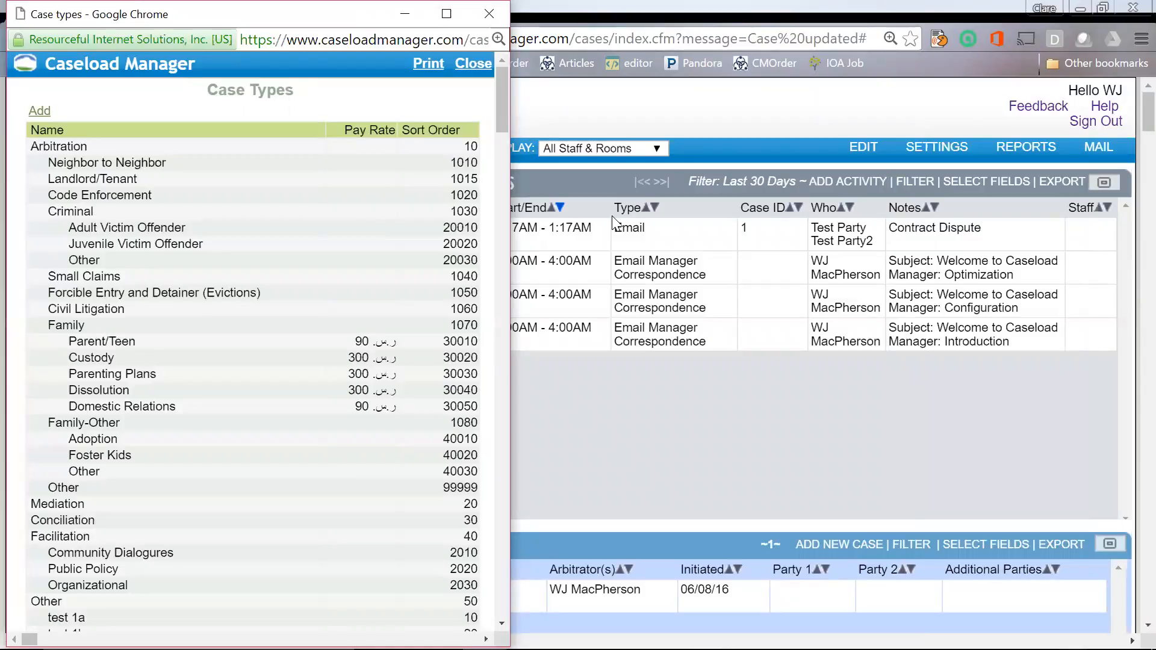
Step: Give Code Enforcement a per-case pay rate of 50000, save it, and close Case Types
{"action": "left_click", "coordinate": [266, 195]}
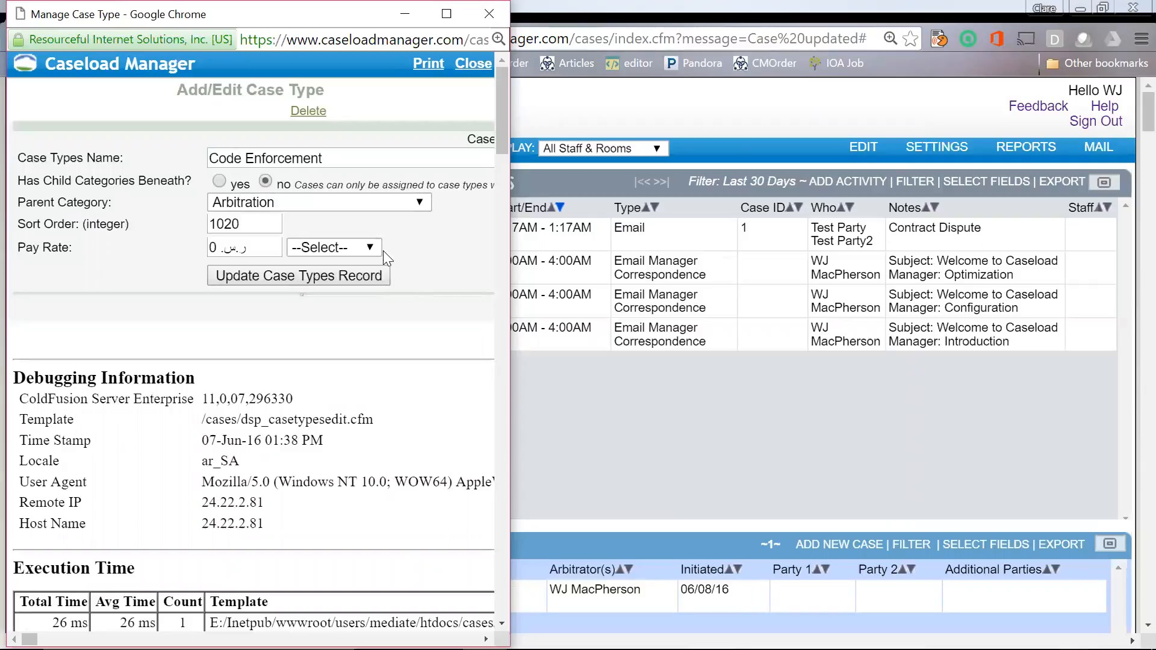
{"action": "left_click", "coordinate": [366, 247]}
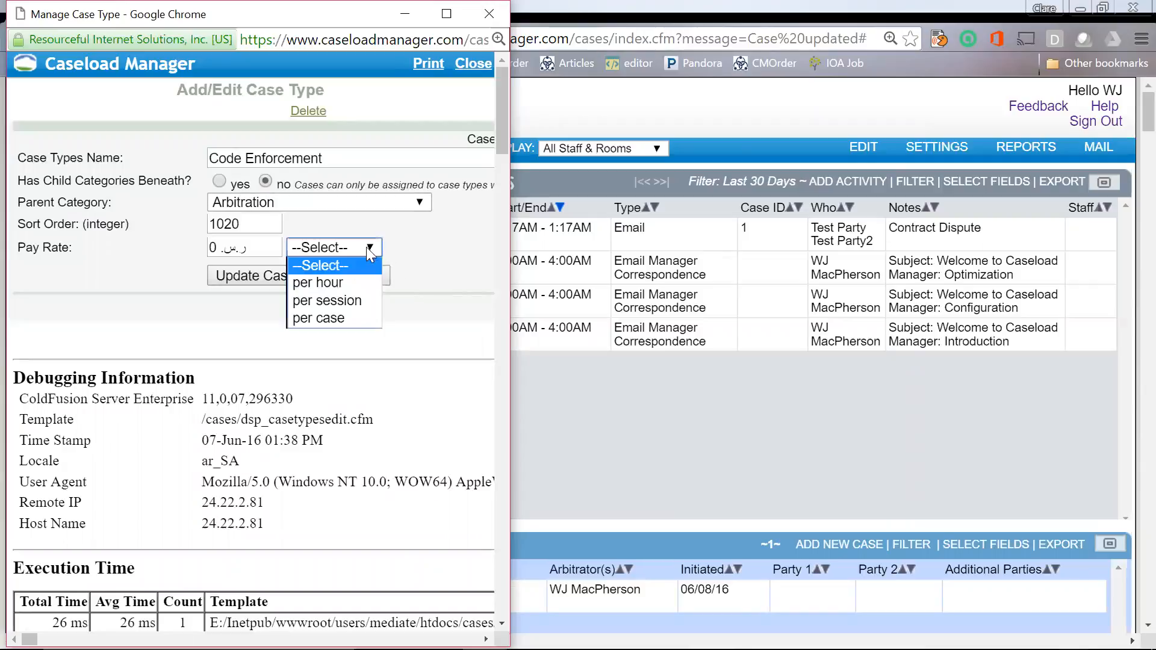
{"action": "left_click", "coordinate": [333, 315]}
{"action": "left_click", "coordinate": [247, 247]}
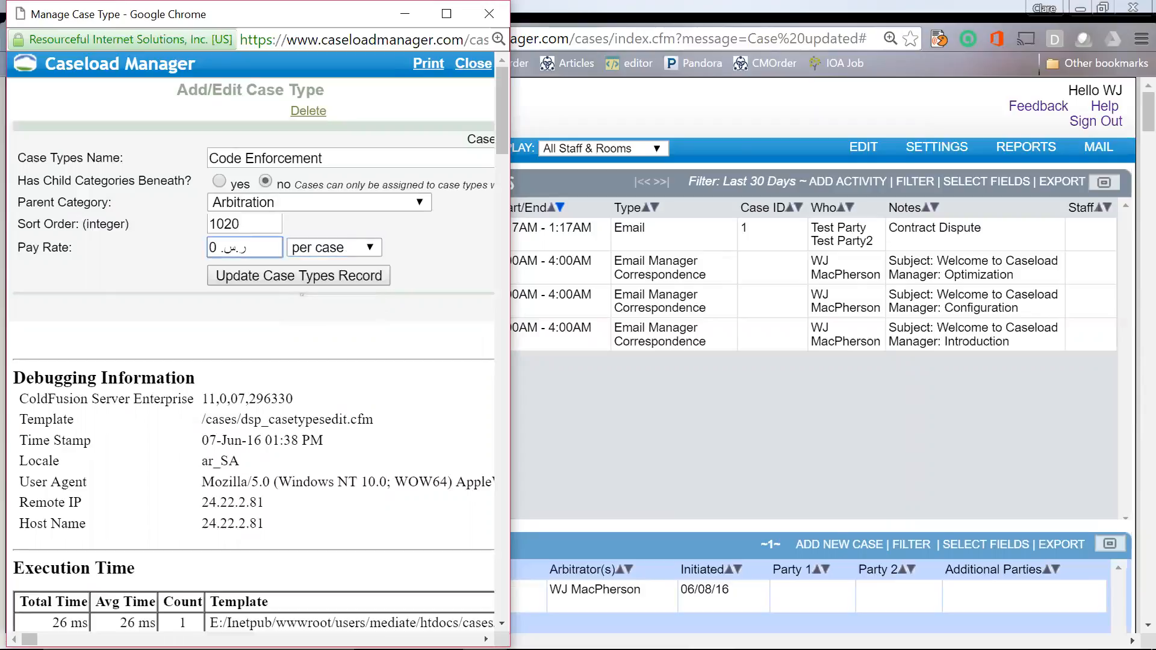
{"action": "type", "text": "50000"}
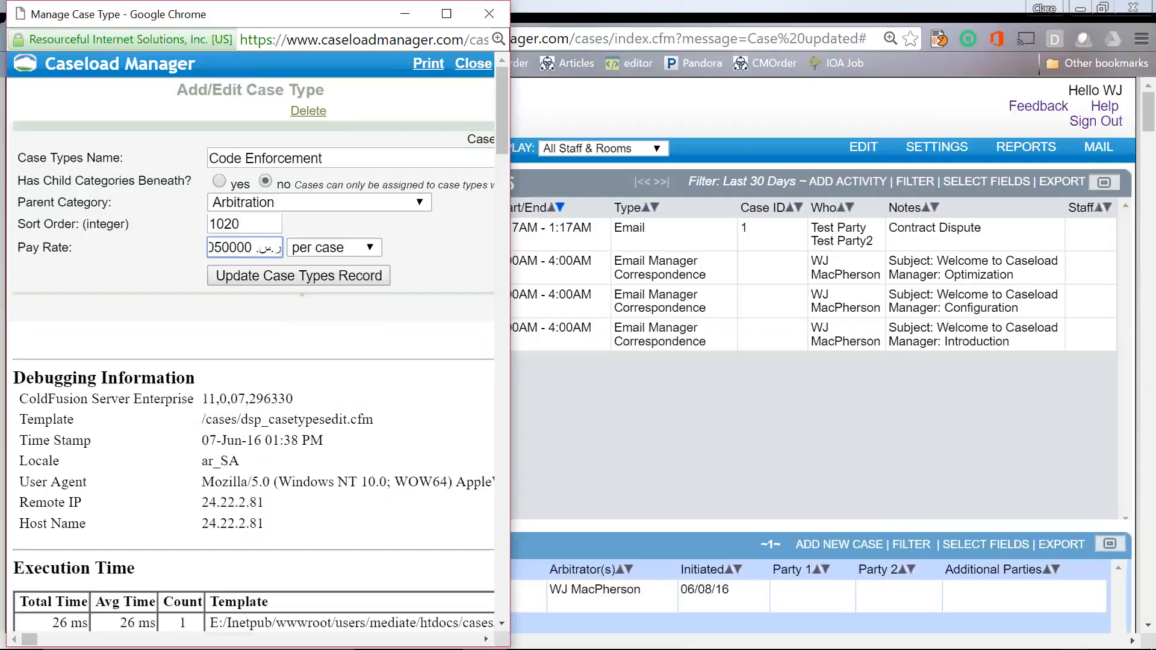
{"action": "left_click", "coordinate": [240, 273]}
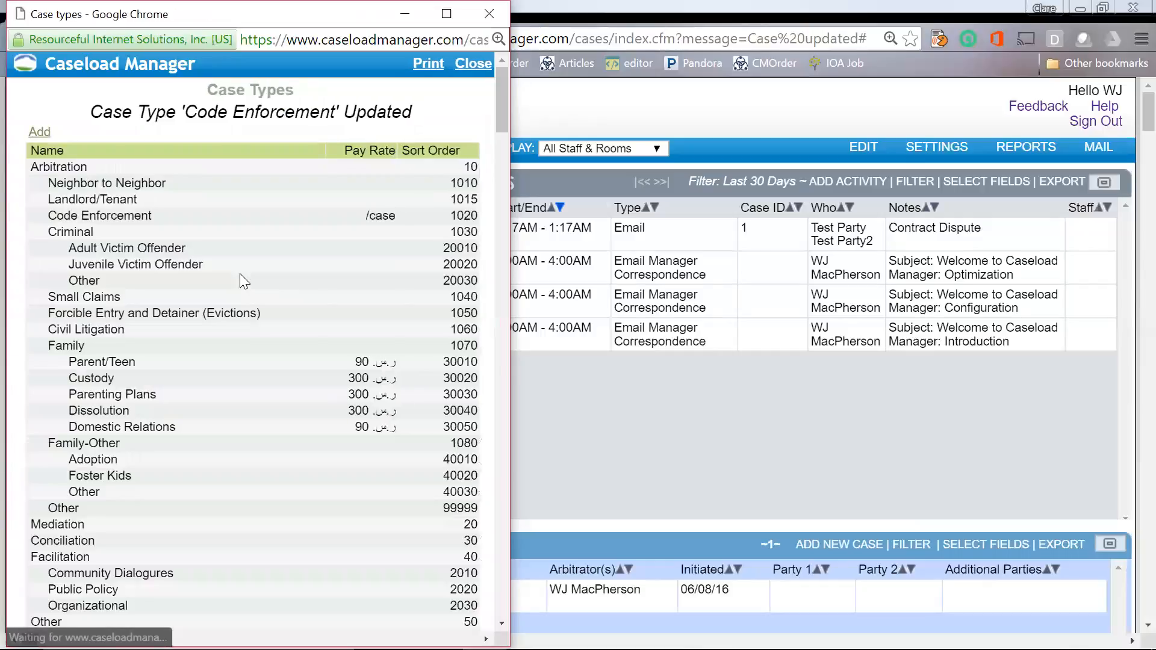
{"action": "left_click", "coordinate": [465, 64]}
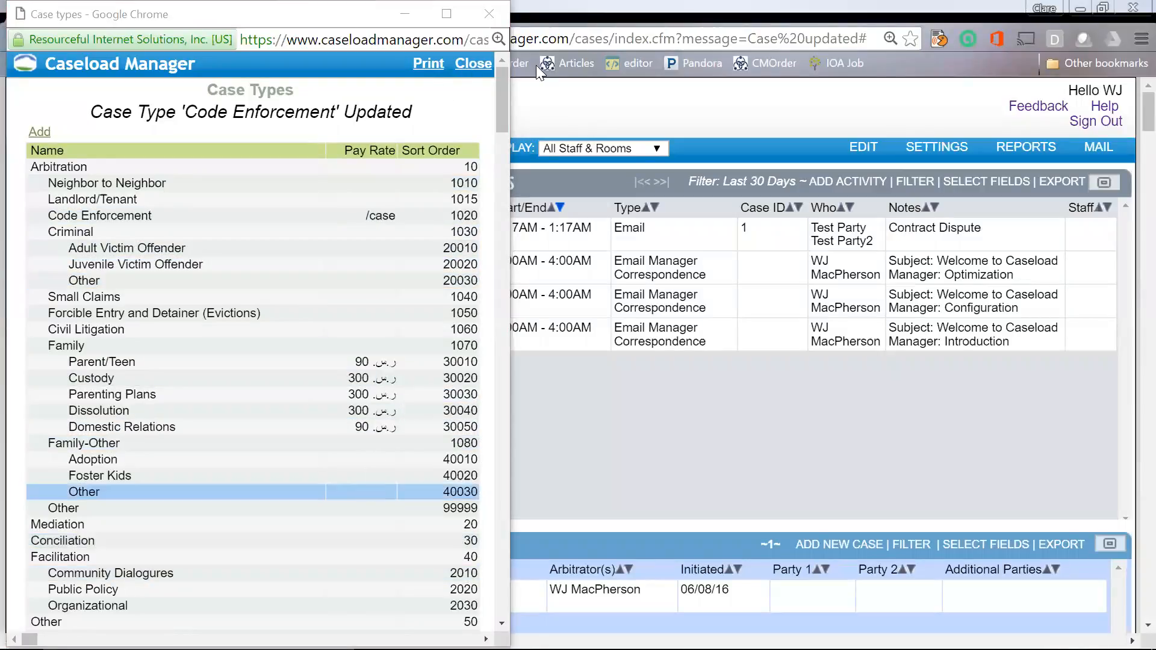
{"action": "left_click", "coordinate": [474, 66]}
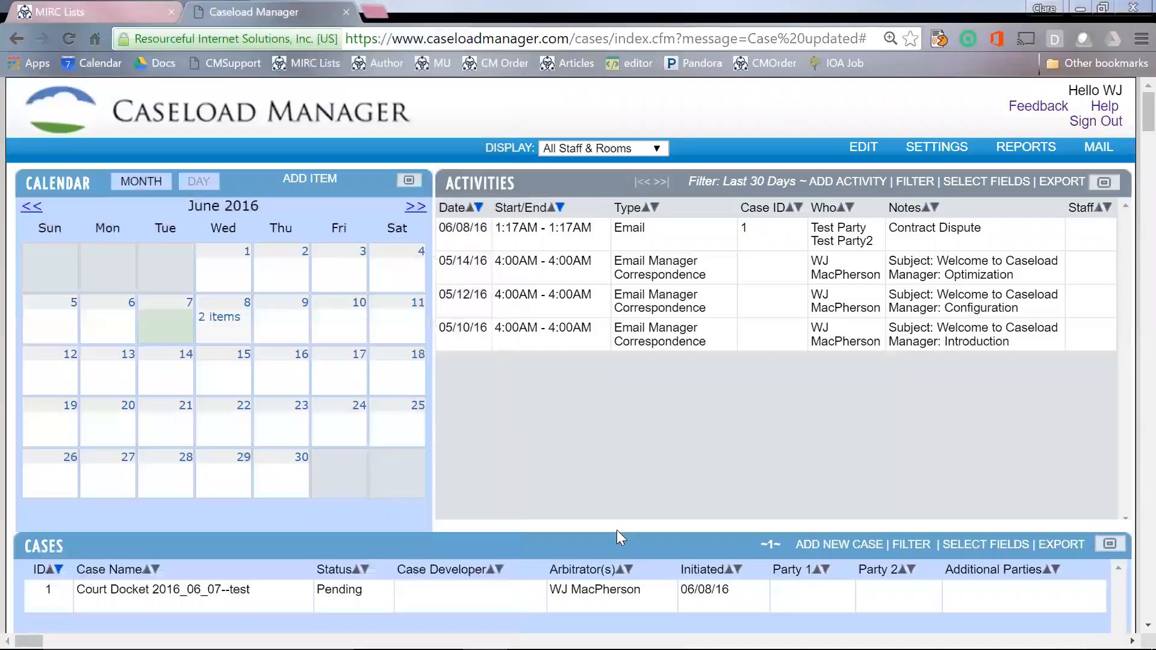
Step: Open the Court Docket 2016_06_07--test case and start an email to all parties
{"action": "left_click", "coordinate": [641, 589]}
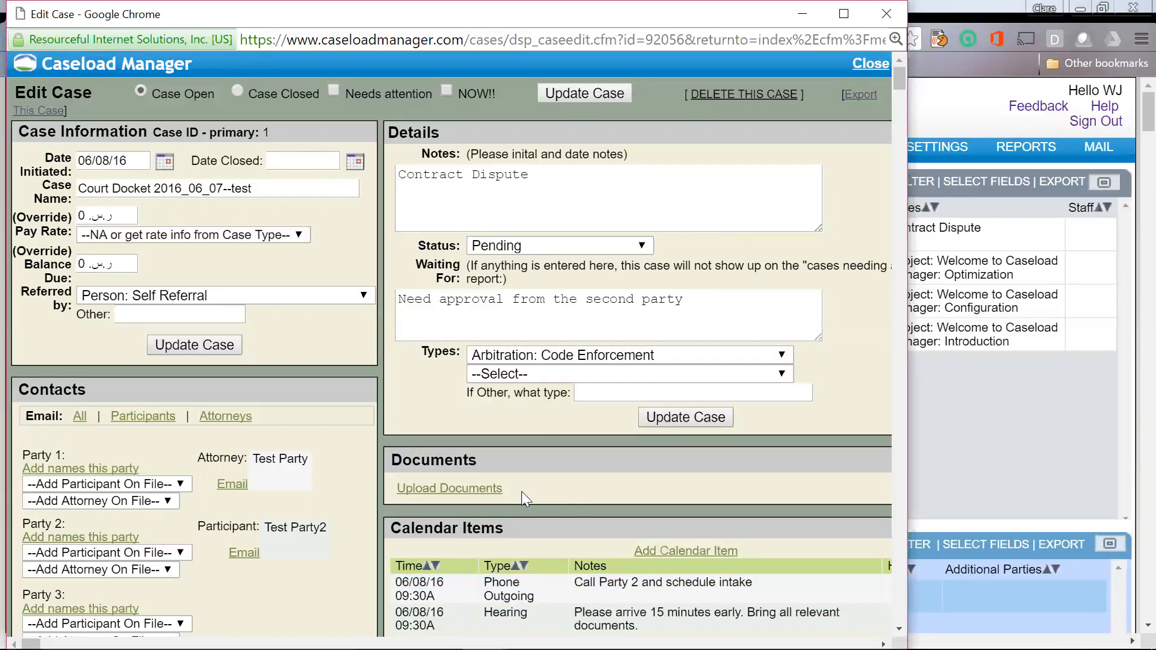
{"action": "left_click", "coordinate": [79, 417]}
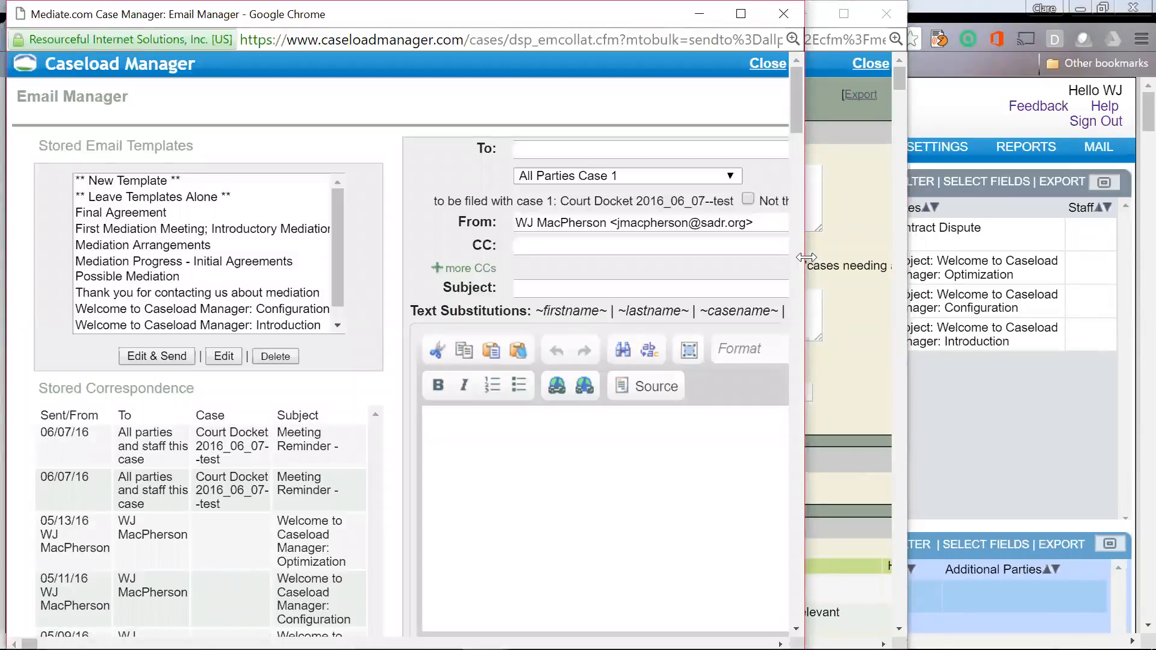
Step: Widen the Email Manager, keep All Parties Case 1, and pick the Mediation Arrangements template
{"action": "left_click_drag", "start_coordinate": [805, 258], "coordinate": [1025, 262]}
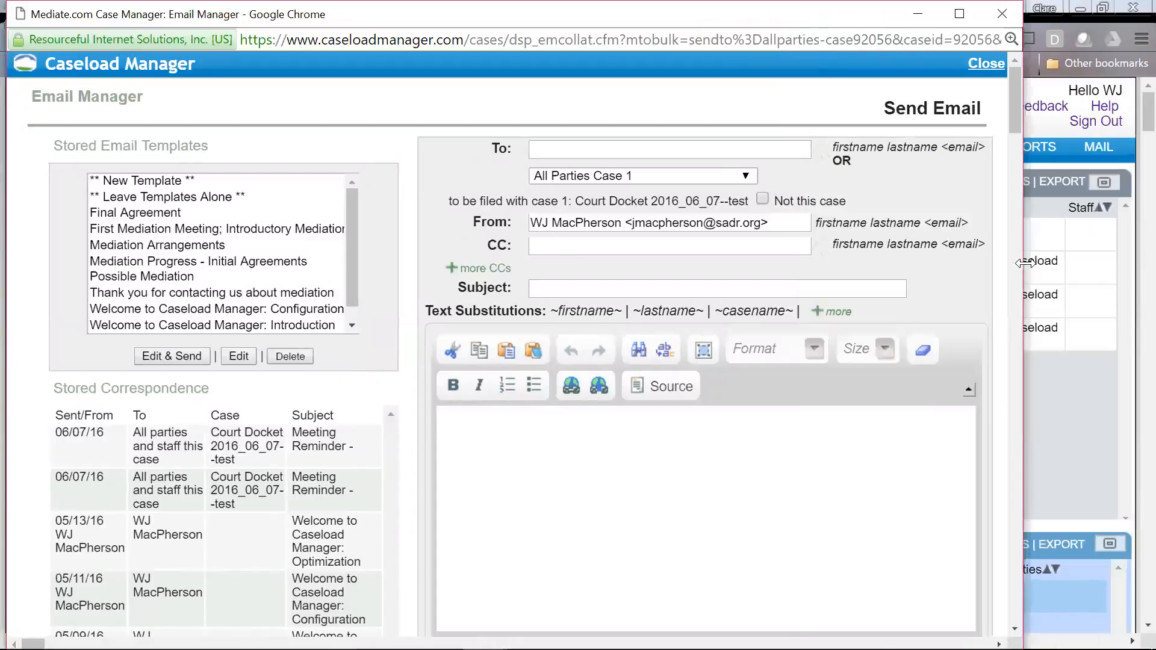
{"action": "left_click", "coordinate": [751, 177]}
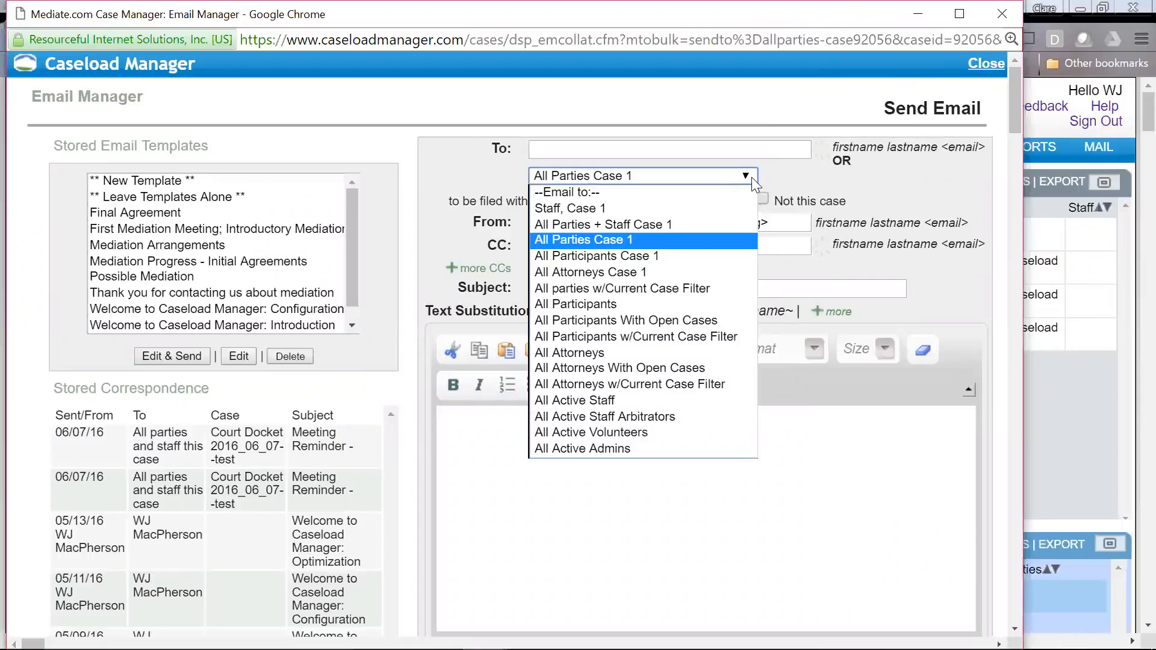
{"action": "left_click", "coordinate": [751, 177]}
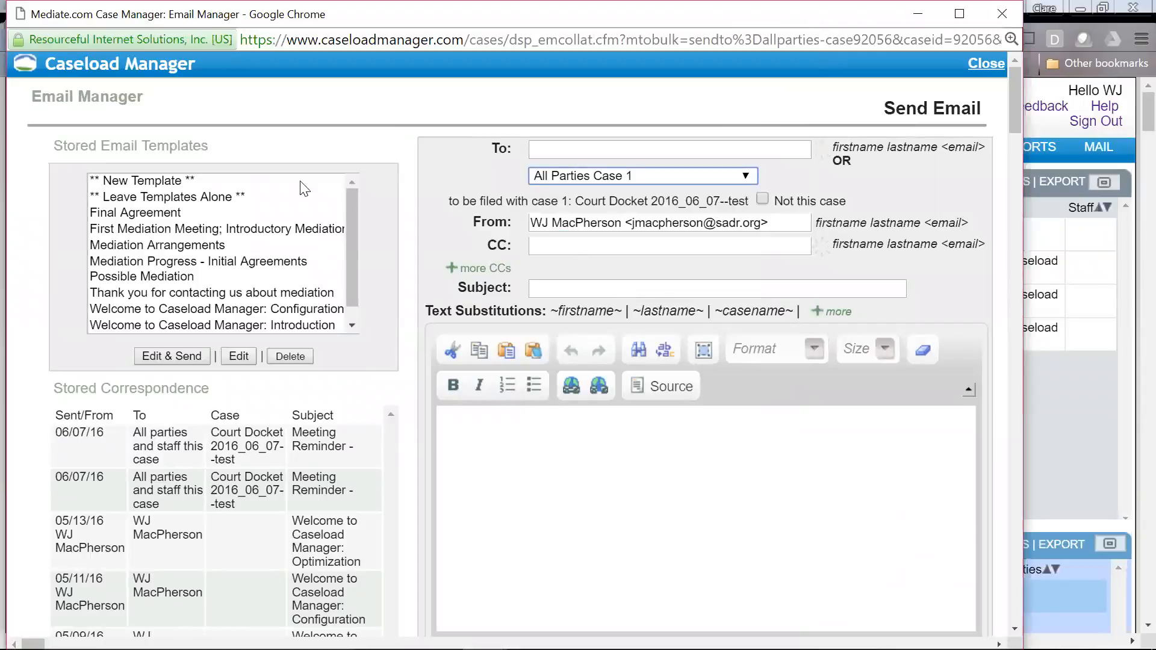
{"action": "left_click", "coordinate": [173, 198]}
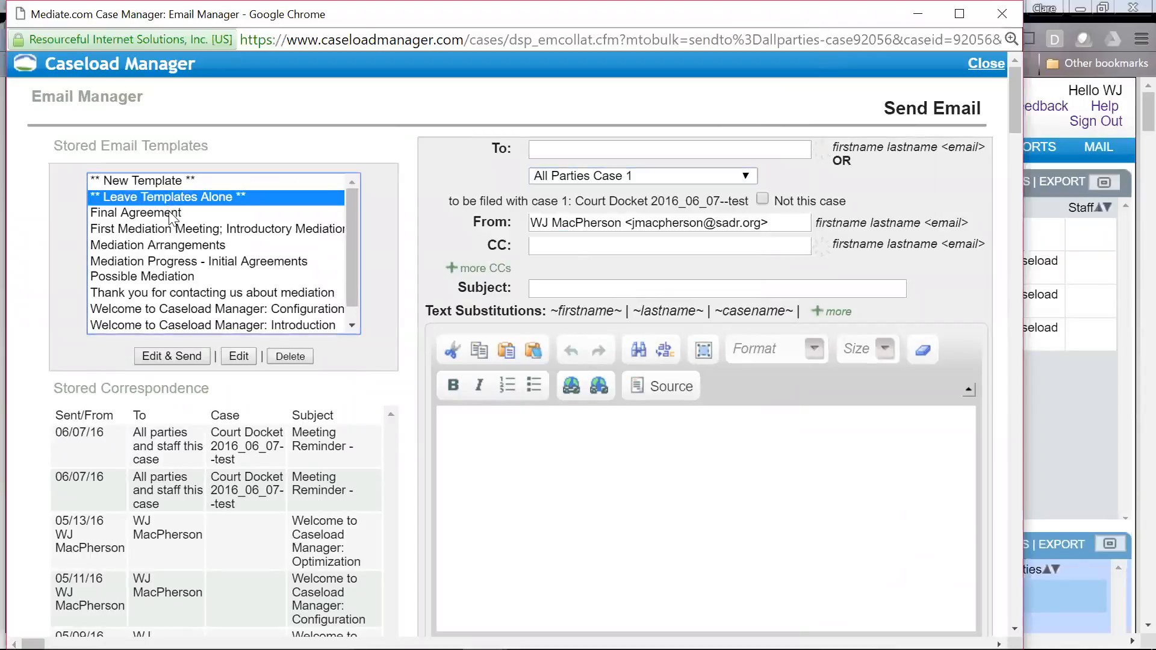
{"action": "left_click", "coordinate": [172, 214]}
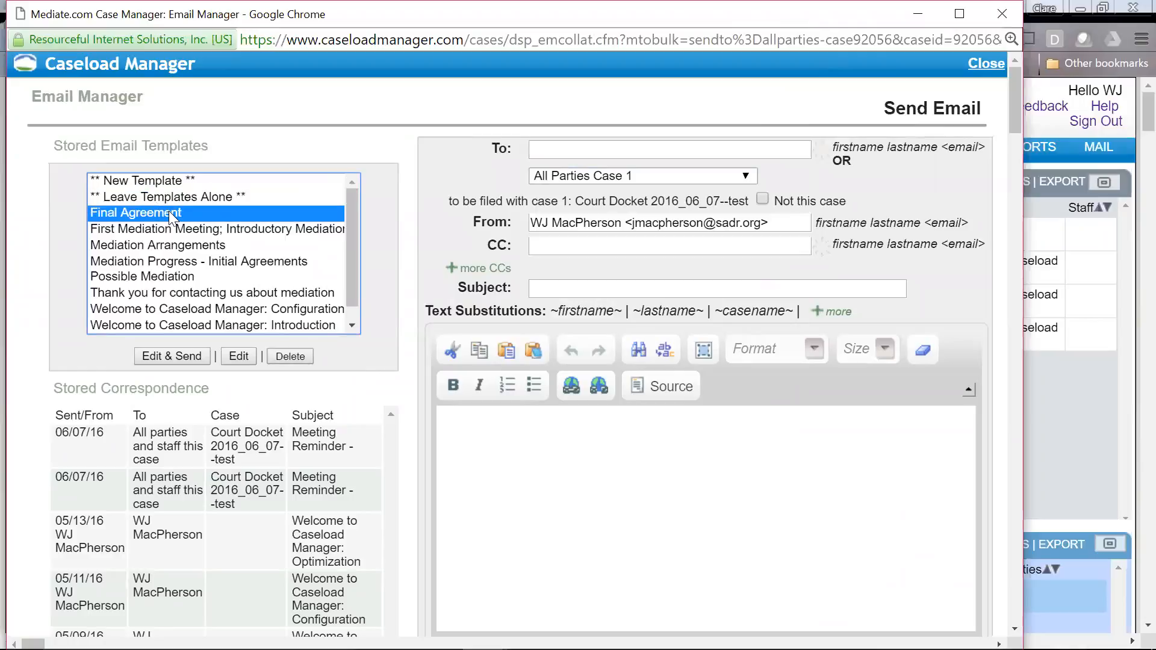
{"action": "left_click", "coordinate": [176, 247]}
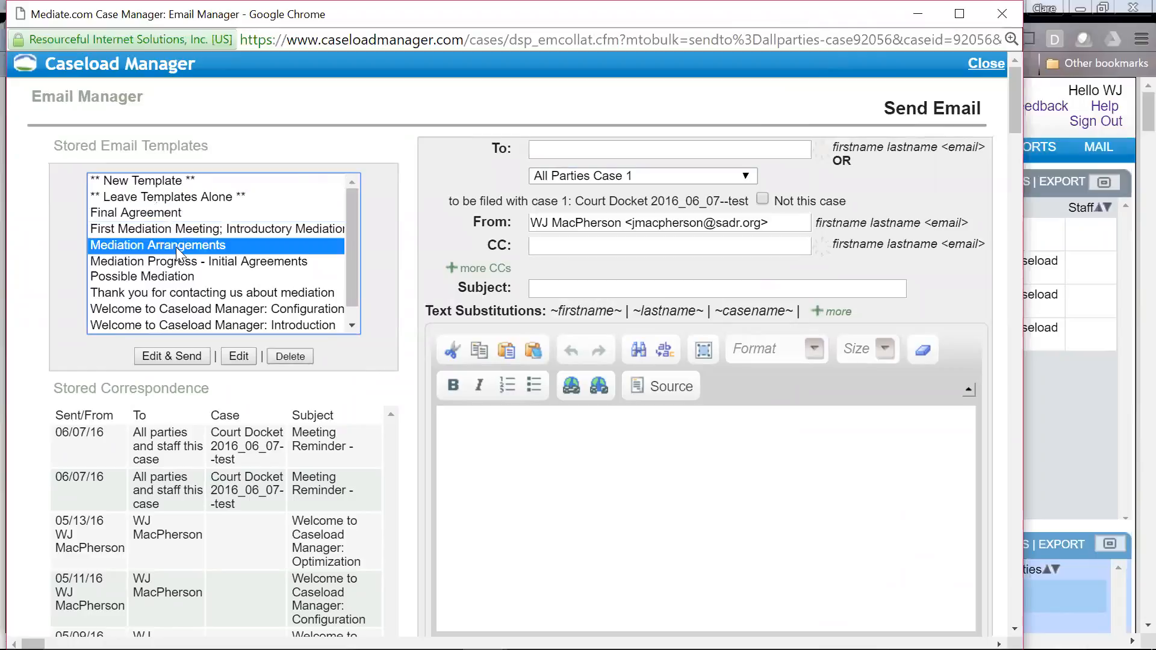
{"action": "scroll", "coordinate": [184, 276], "scroll_direction": "down", "scroll_amount": 2}
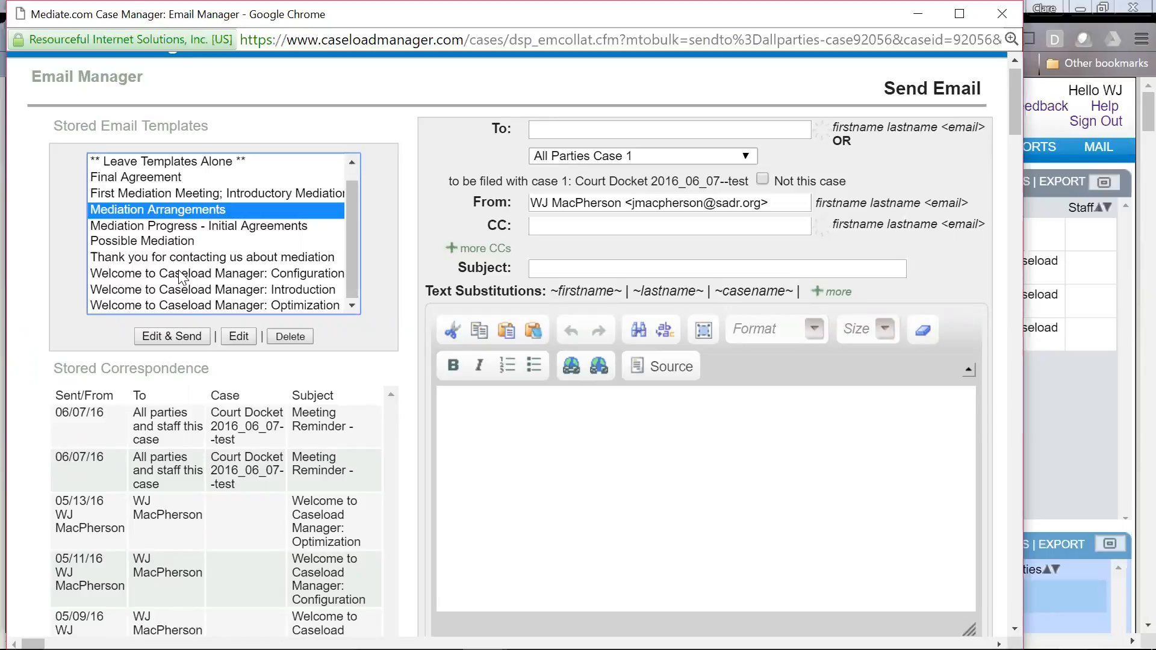
Step: Load Mediation Arrangements for editing, replace 'Attorney' with ~firstname~, and return to the main page
{"action": "left_click", "coordinate": [192, 337]}
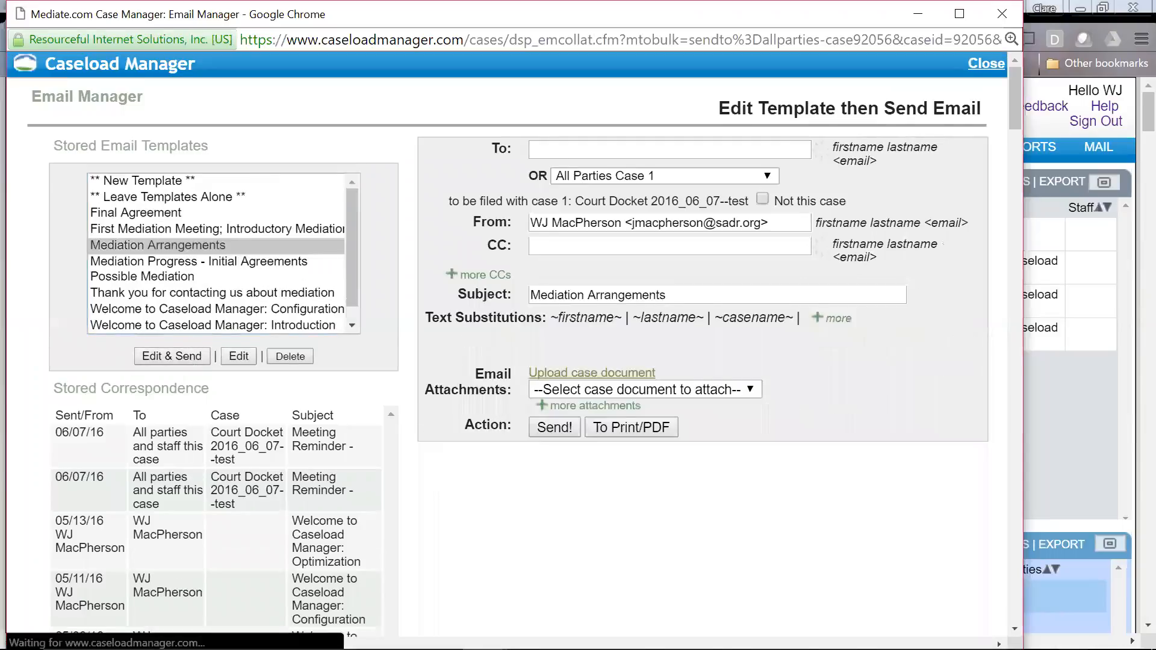
{"action": "left_click", "coordinate": [555, 433]}
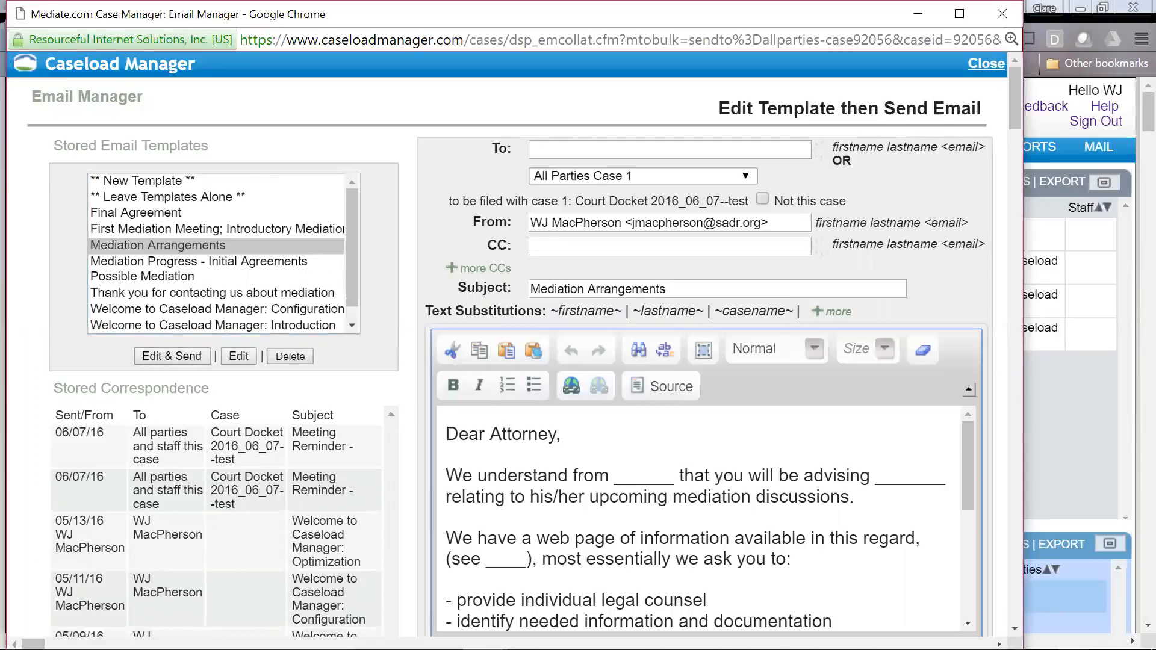
{"action": "double_click", "coordinate": [522, 433]}
{"action": "type", "text": "~firstname"}
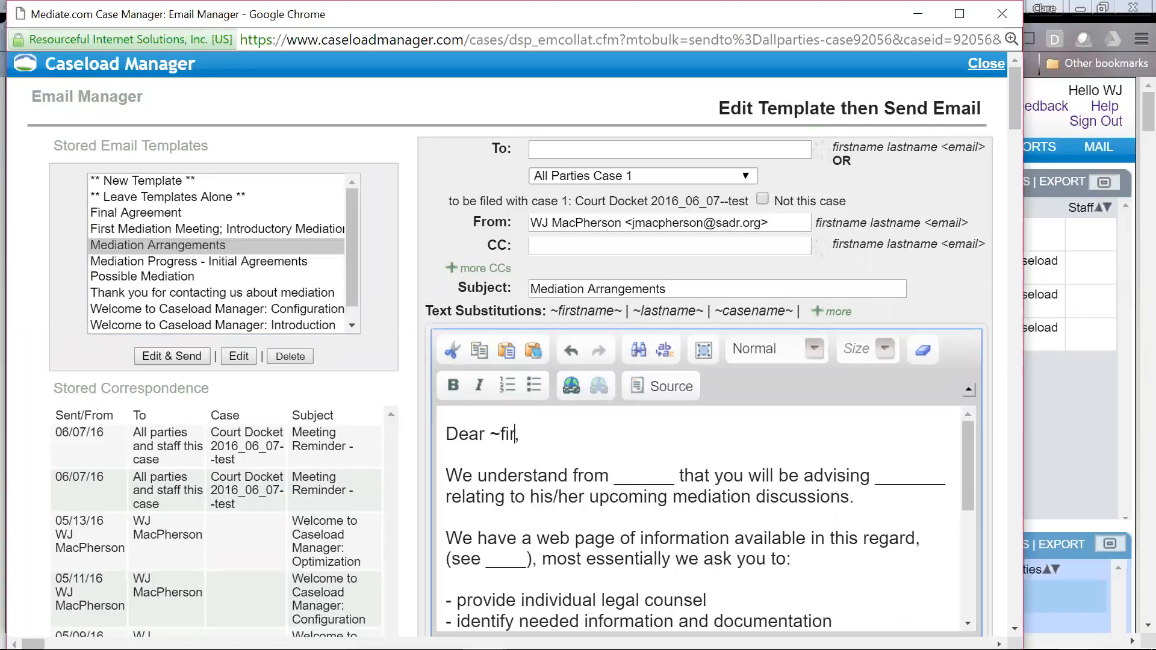
{"action": "type", "text": "~"}
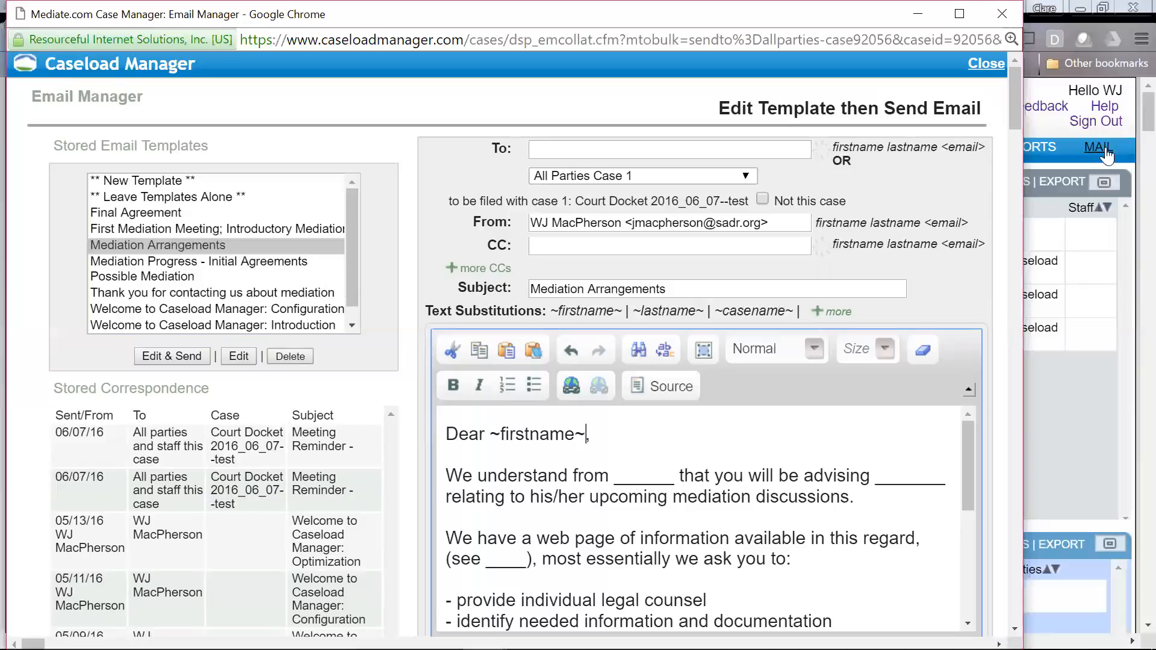
{"action": "left_click", "coordinate": [1041, 122]}
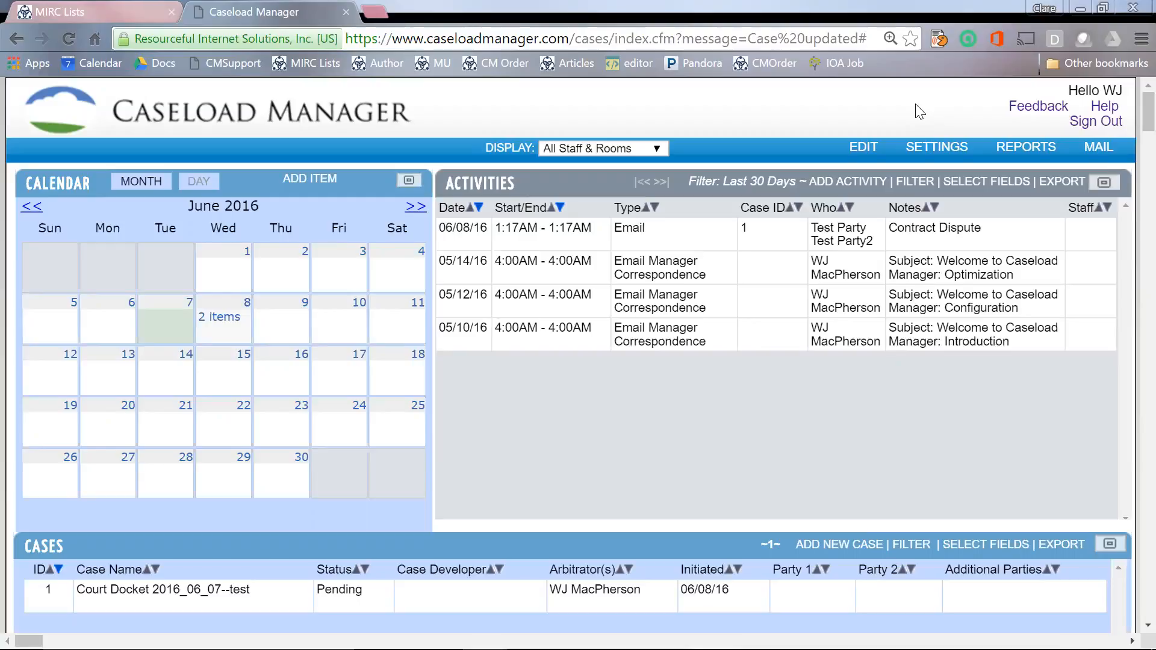
Step: Switch back to the Email Manager window holding the Mediation Arrangements draft
{"action": "key", "text": "alt+Tab"}
{"action": "key", "text": "alt+Tab"}
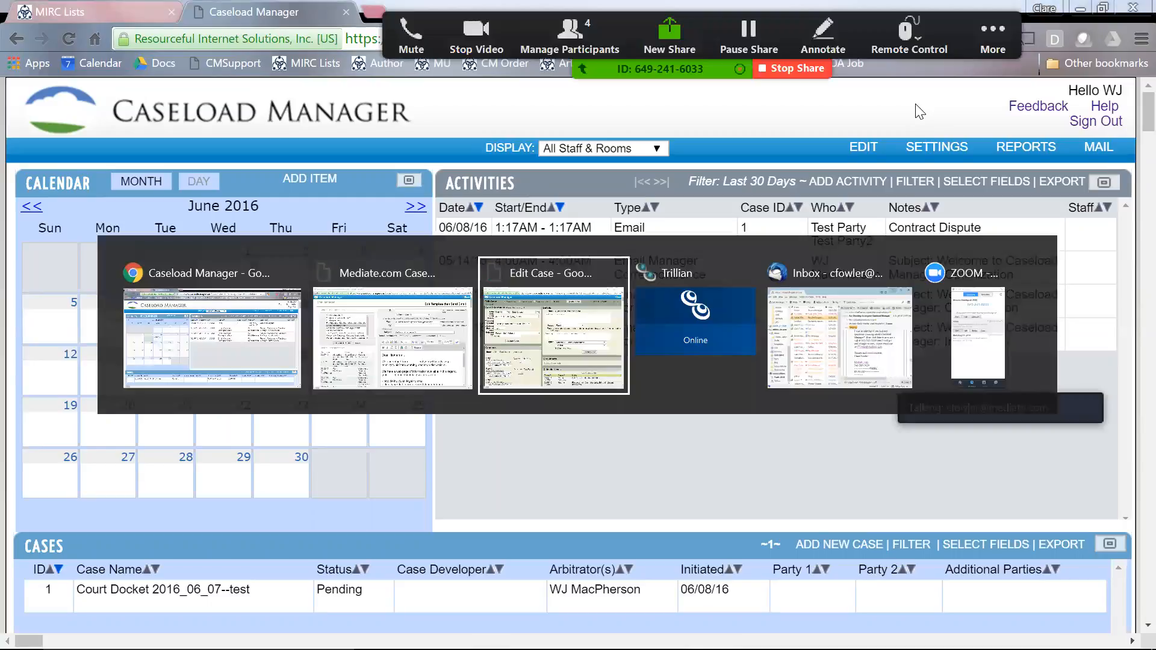
{"action": "key", "text": "alt+Tab"}
{"action": "key", "text": "alt+Tab"}
{"action": "key", "text": "alt+Tab"}
{"action": "key", "text": "alt+Tab"}
{"action": "key", "text": "alt+Tab"}
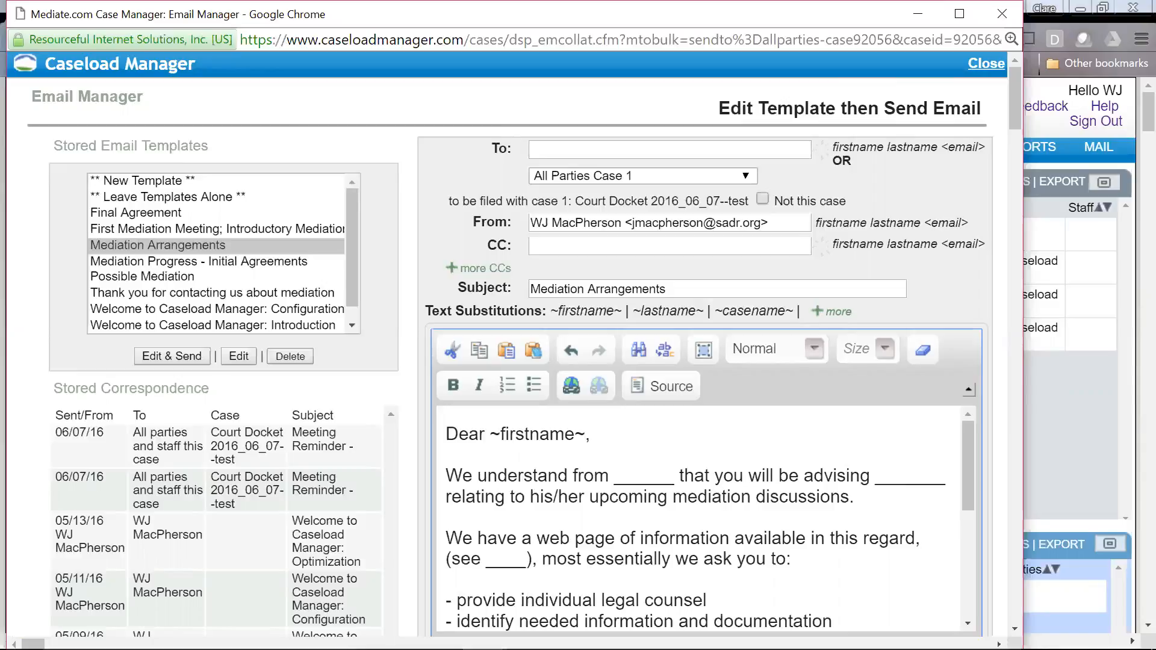
Step: Add ~lastname~ after ~firstname~, select the 'We understand from' paragraph, and list all substitutions
{"action": "type", "text": "~lastname~"}
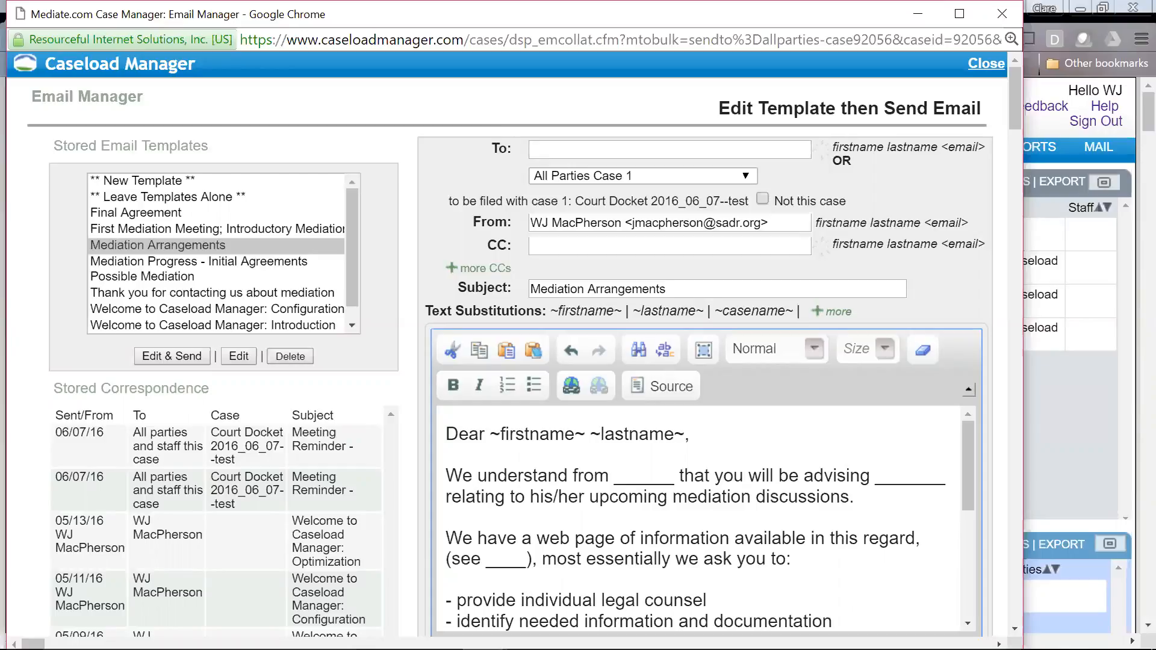
{"action": "key", "text": "Right"}
{"action": "key", "text": "Right"}
{"action": "key", "text": "Down"}
{"action": "key", "text": "shift+Down"}
{"action": "key", "text": "shift+Down"}
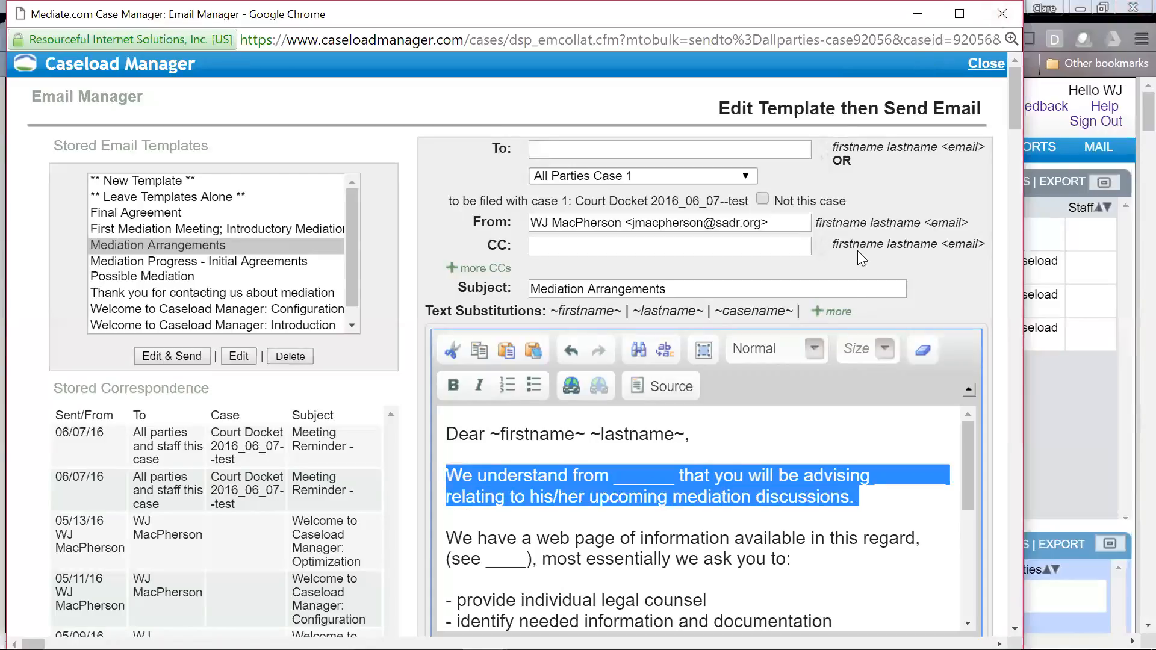
{"action": "left_click", "coordinate": [836, 313]}
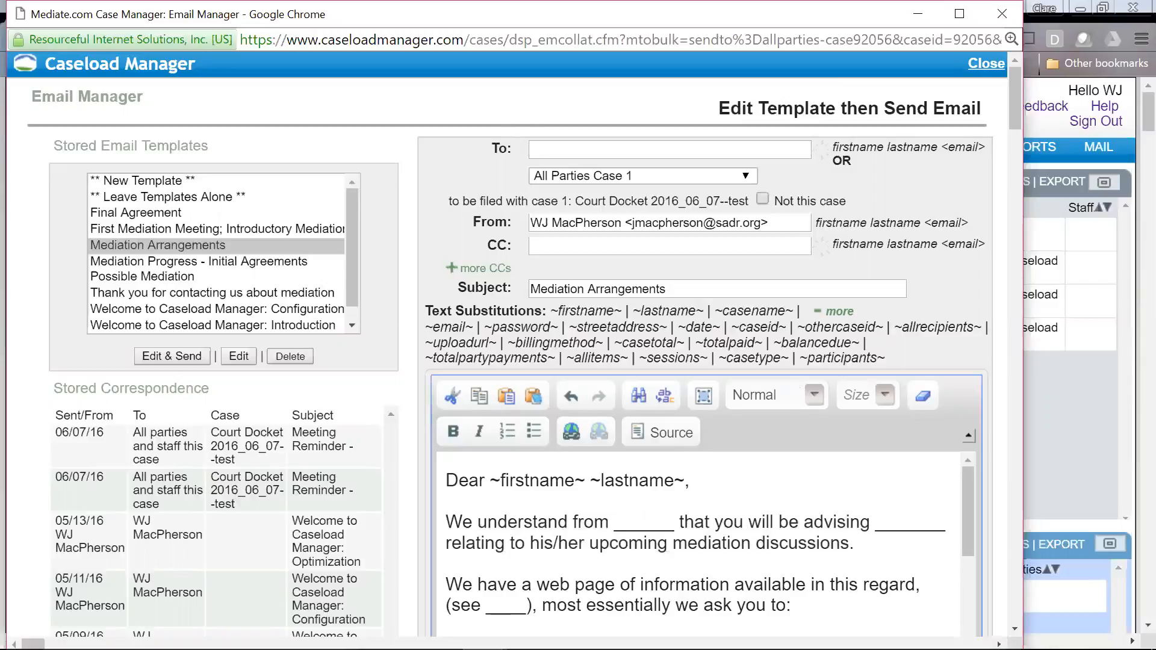
Step: Add lines thanking for payment of ~totalpaid~ and still awaiting payment of ~balancedue~
{"action": "type", "text": "Thank y"}
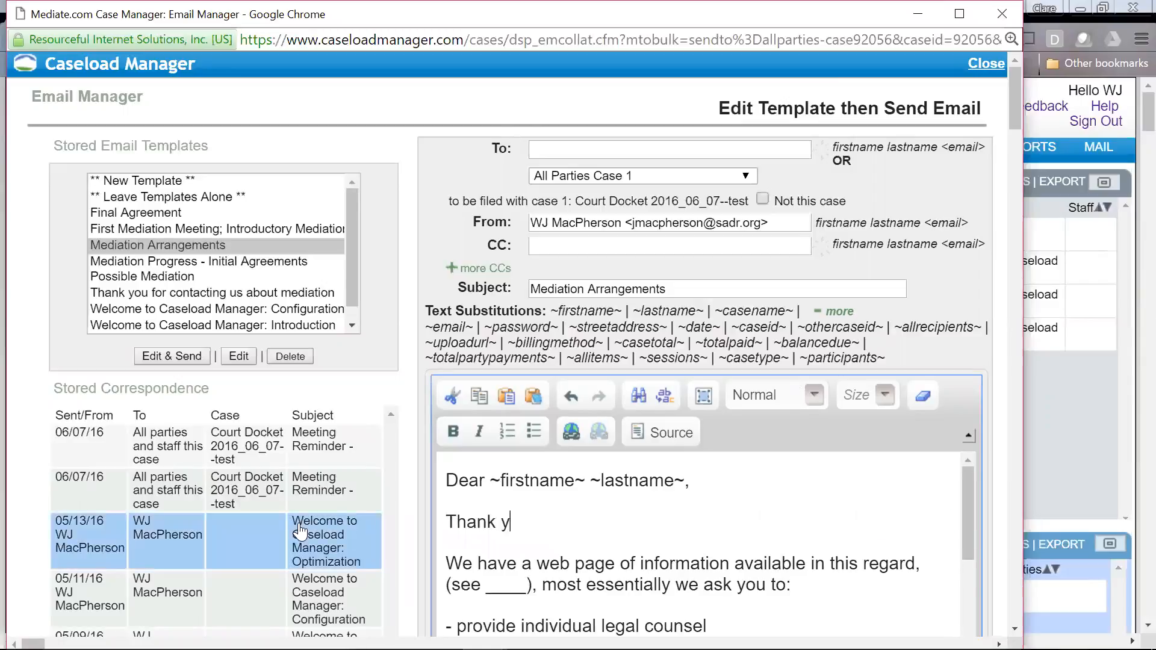
{"action": "type", "text": "ou for your payme"}
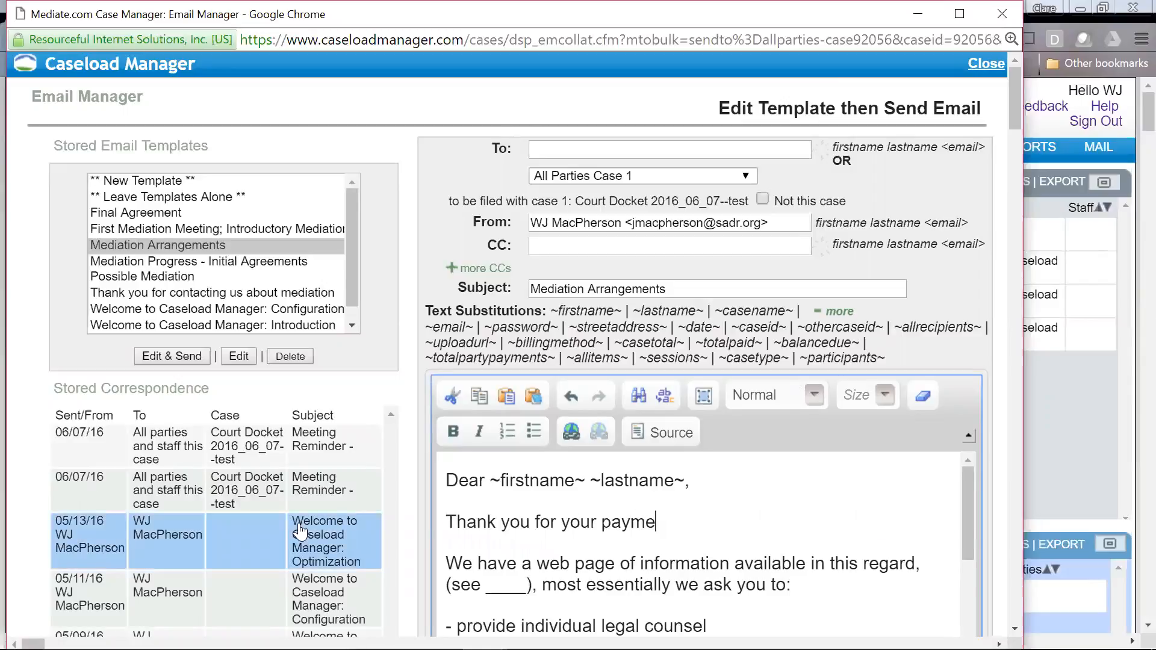
{"action": "type", "text": "nt of ~totalpaid~"}
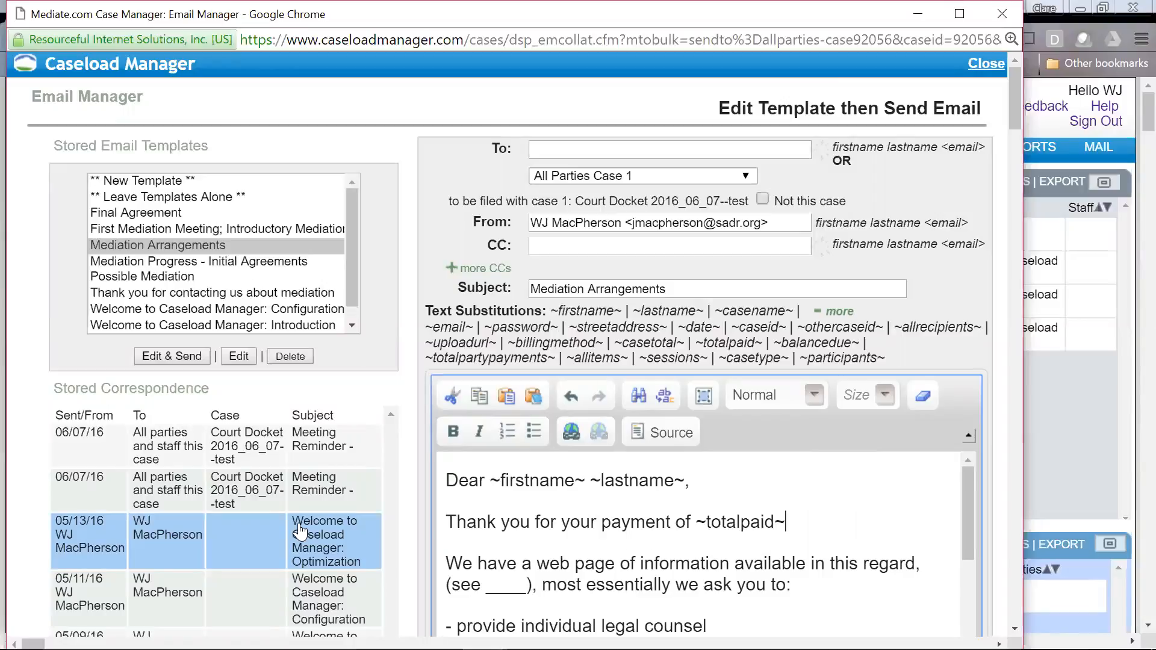
{"action": "type", "text": "."}
{"action": "key", "text": "Return"}
{"action": "type", "text": "We are still awaiting payment of ~baland"}
{"action": "key", "text": "BackSpace"}
{"action": "type", "text": "cedue~."}
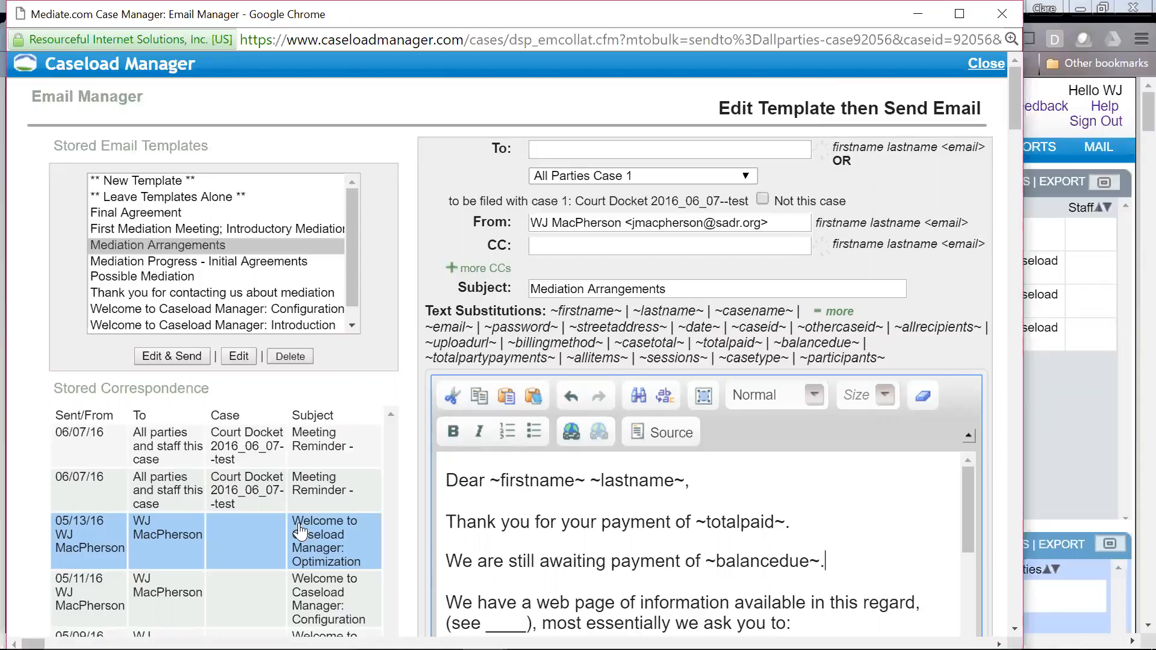
{"action": "key", "text": "Return"}
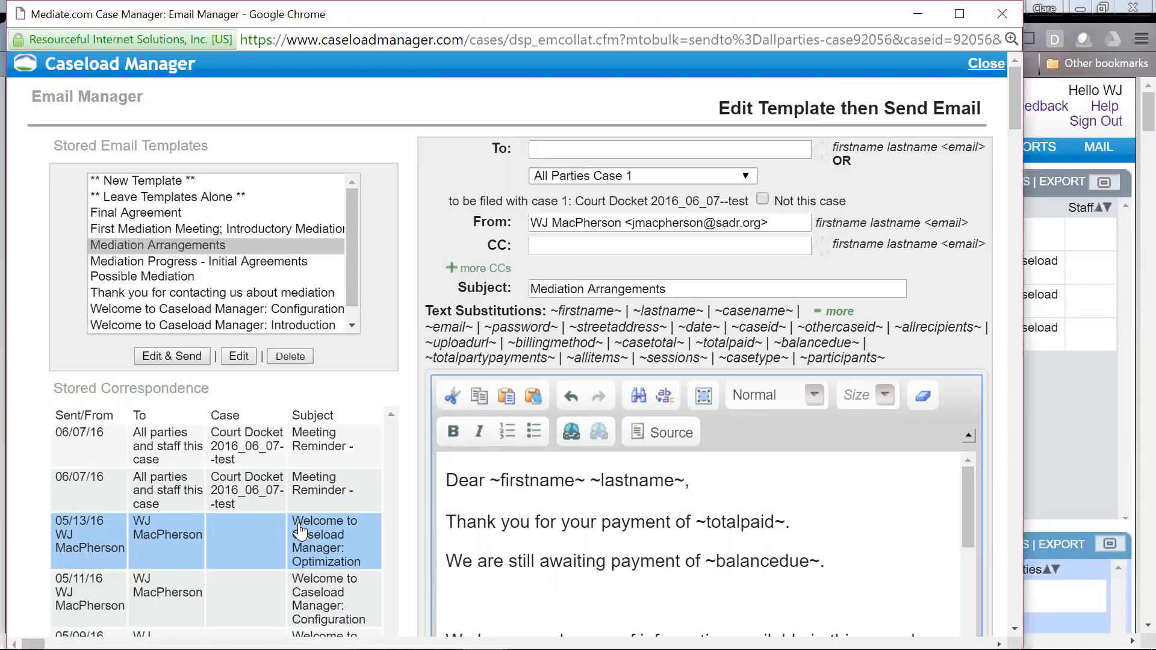
Step: Add 'This is in summary of our meetings:' followed by ~allitems~ on its own line
{"action": "type", "text": "This is in summary of our meetings:"}
{"action": "key", "text": "Return"}
{"action": "type", "text": "~"}
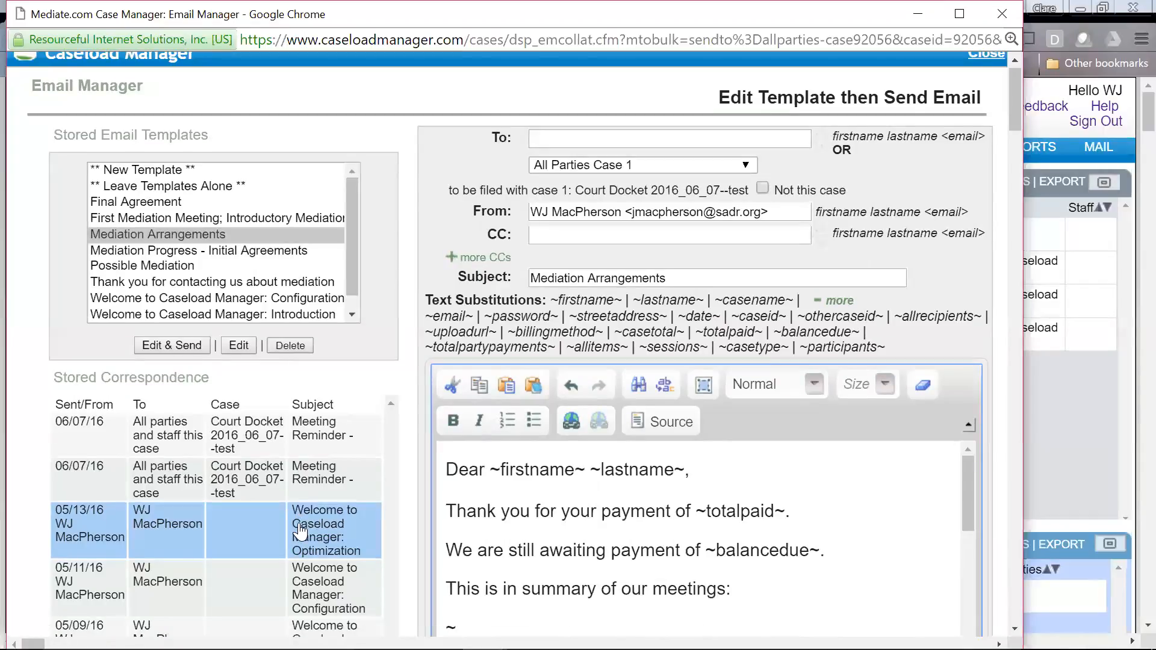
{"action": "type", "text": "allitems~"}
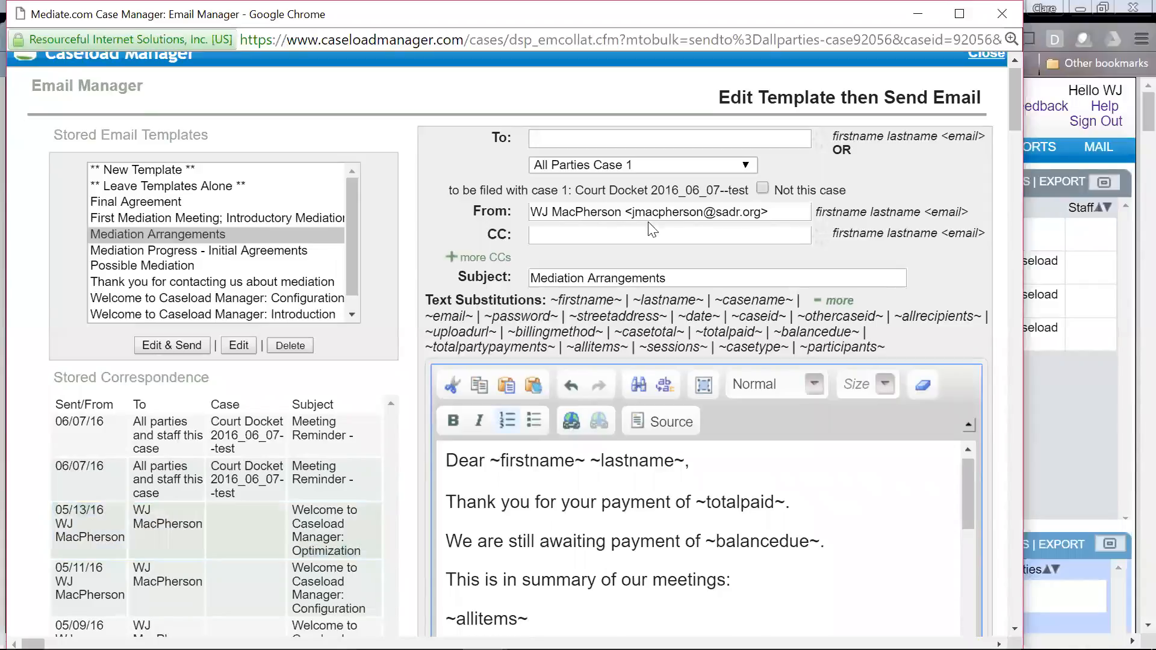
{"action": "key", "text": "Return"}
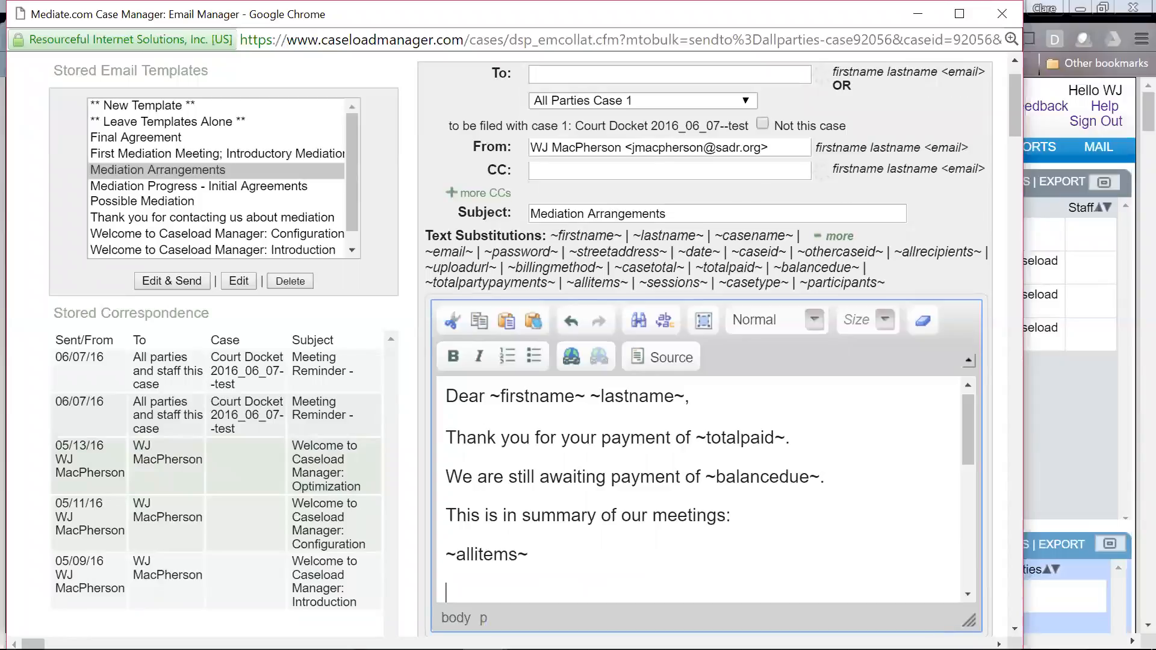
Step: Select ** New Template ** in Stored Email Templates and close the Email Manager
{"action": "left_click", "coordinate": [134, 109]}
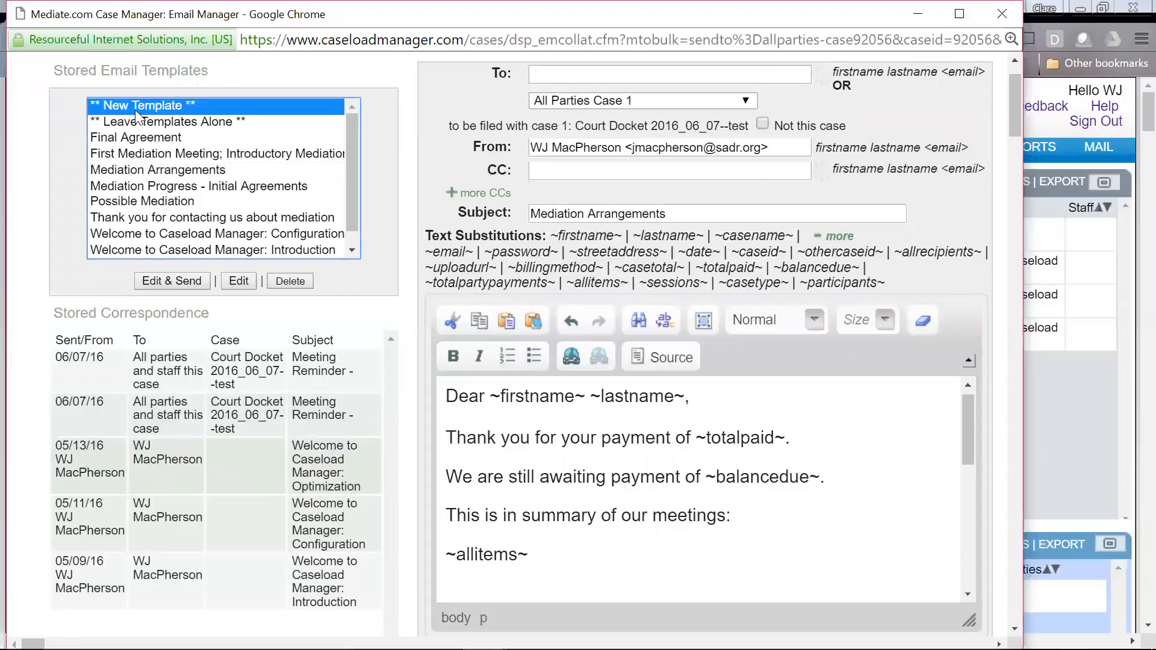
{"action": "left_click", "coordinate": [1042, 117]}
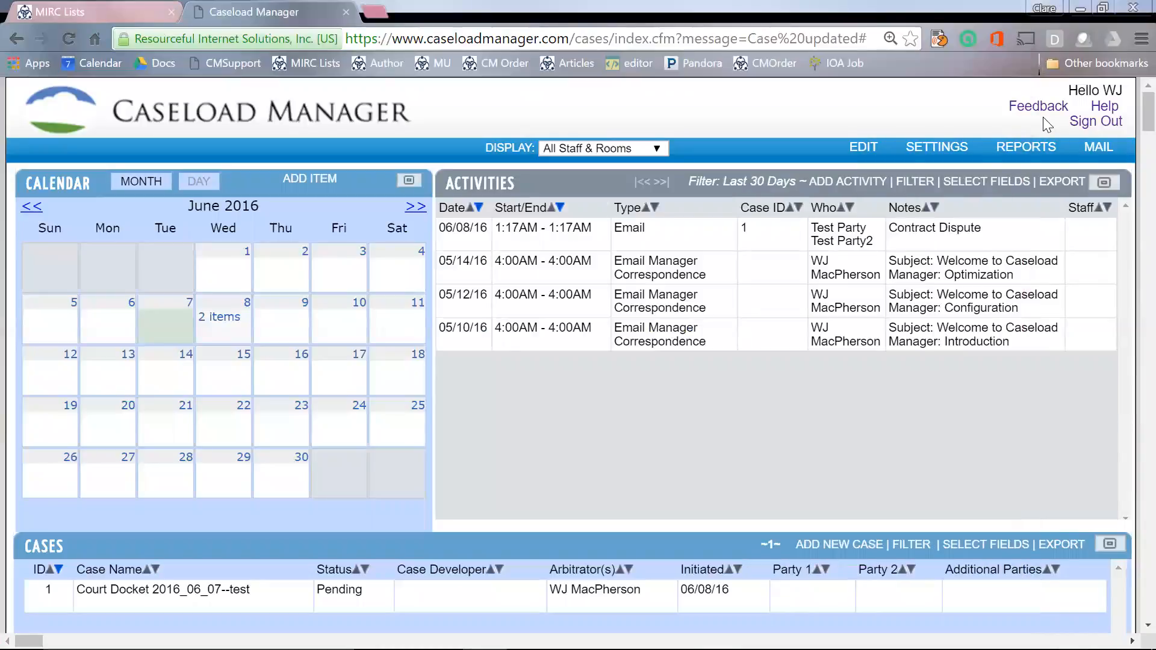
Step: Open the Help Topics > Mail Center > Email Templates help page in a new tab
{"action": "left_click", "coordinate": [1102, 113]}
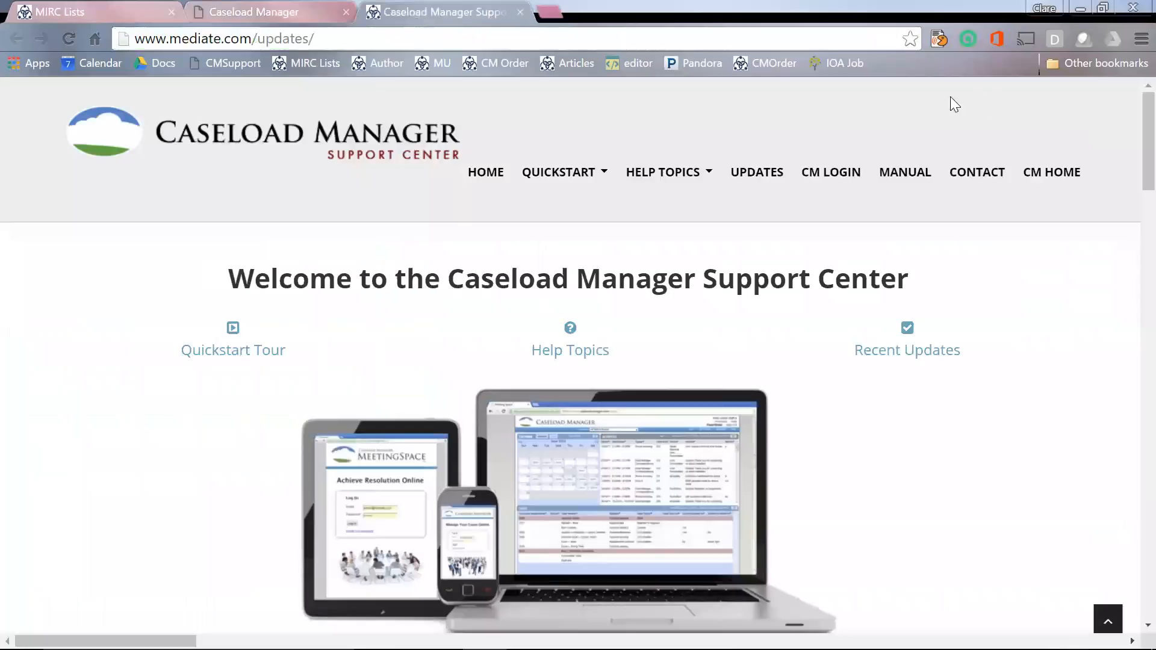
{"action": "mouse_move", "coordinate": [676, 171]}
{"action": "mouse_move", "coordinate": [672, 260]}
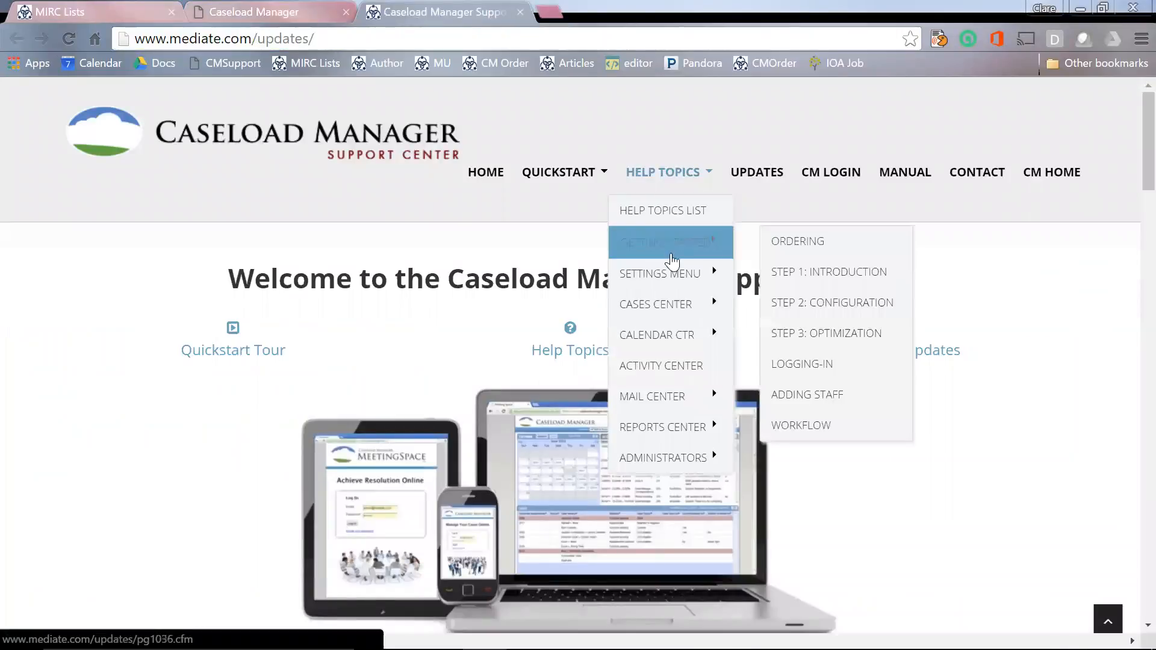
{"action": "mouse_move", "coordinate": [663, 395]}
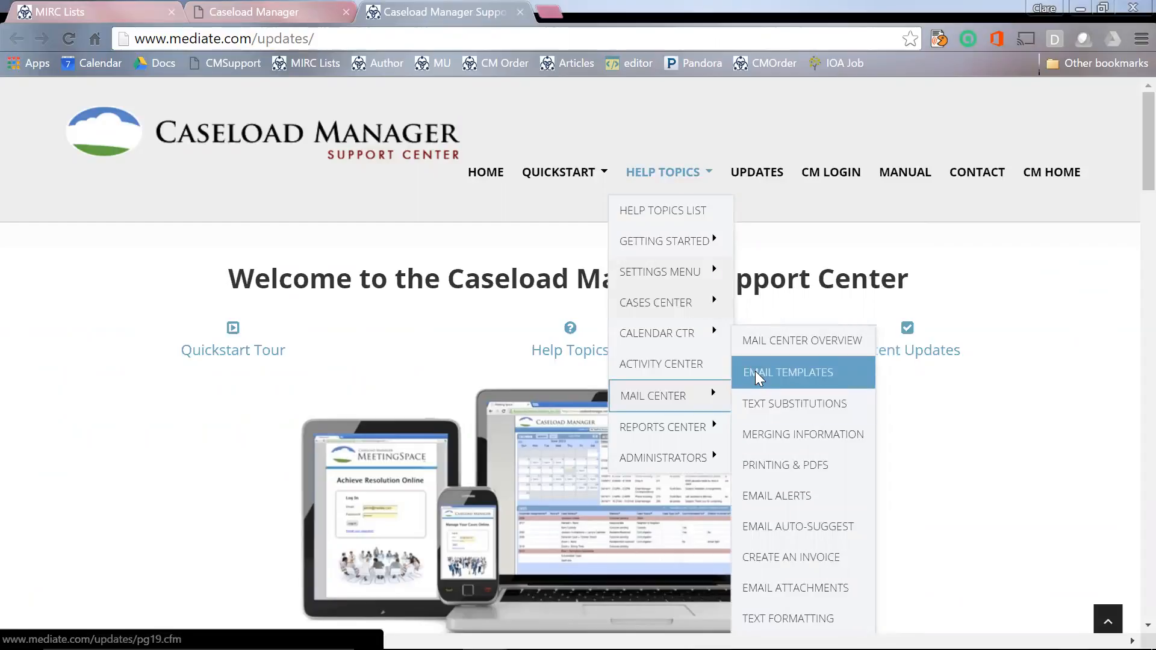
{"action": "left_click", "coordinate": [754, 371]}
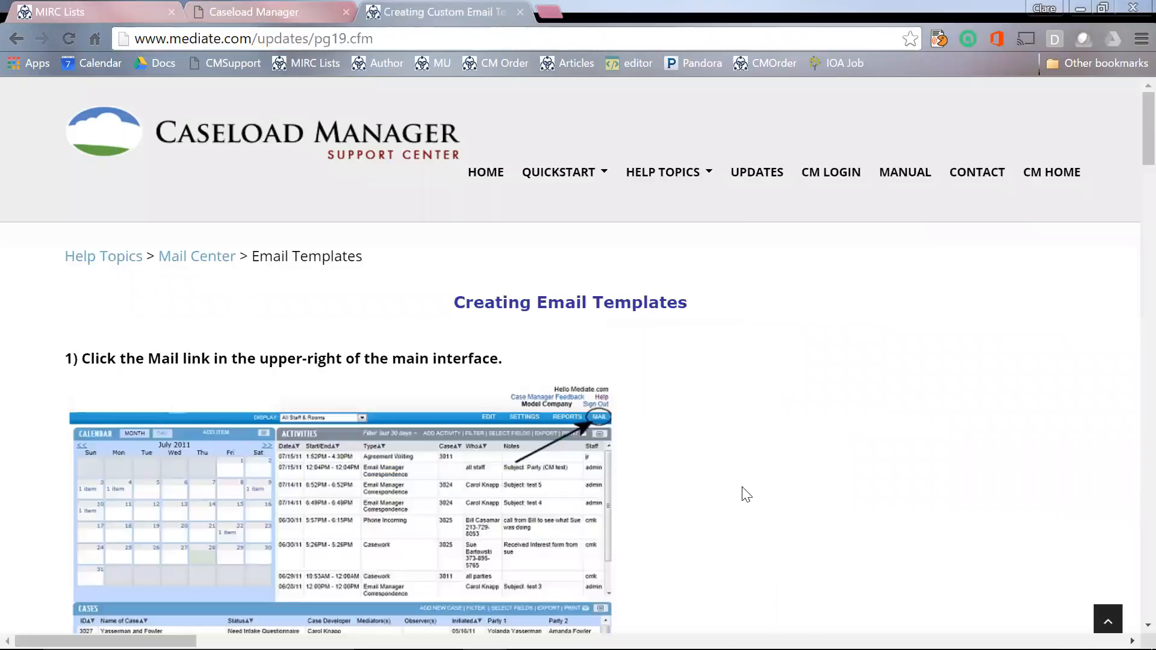
Step: Scroll through the Creating Email Templates page, then return to the Caseload Manager dashboard
{"action": "scroll", "coordinate": [746, 493], "scroll_direction": "down", "scroll_amount": 3}
{"action": "scroll", "coordinate": [747, 493], "scroll_direction": "down", "scroll_amount": 4}
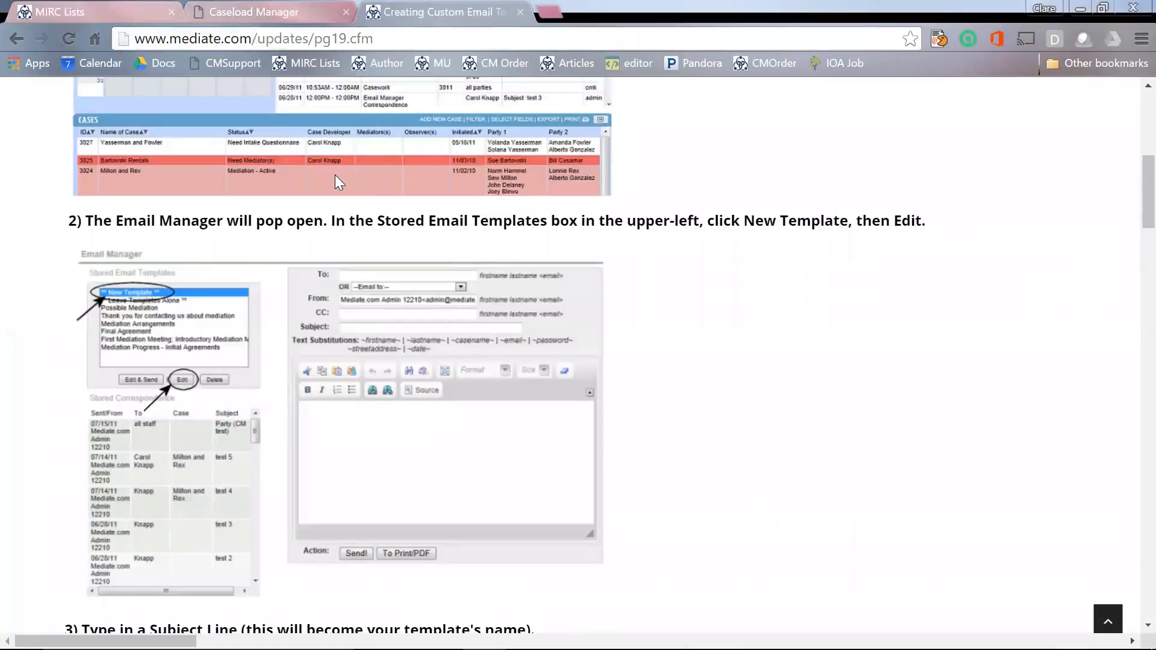
{"action": "left_click", "coordinate": [280, 11]}
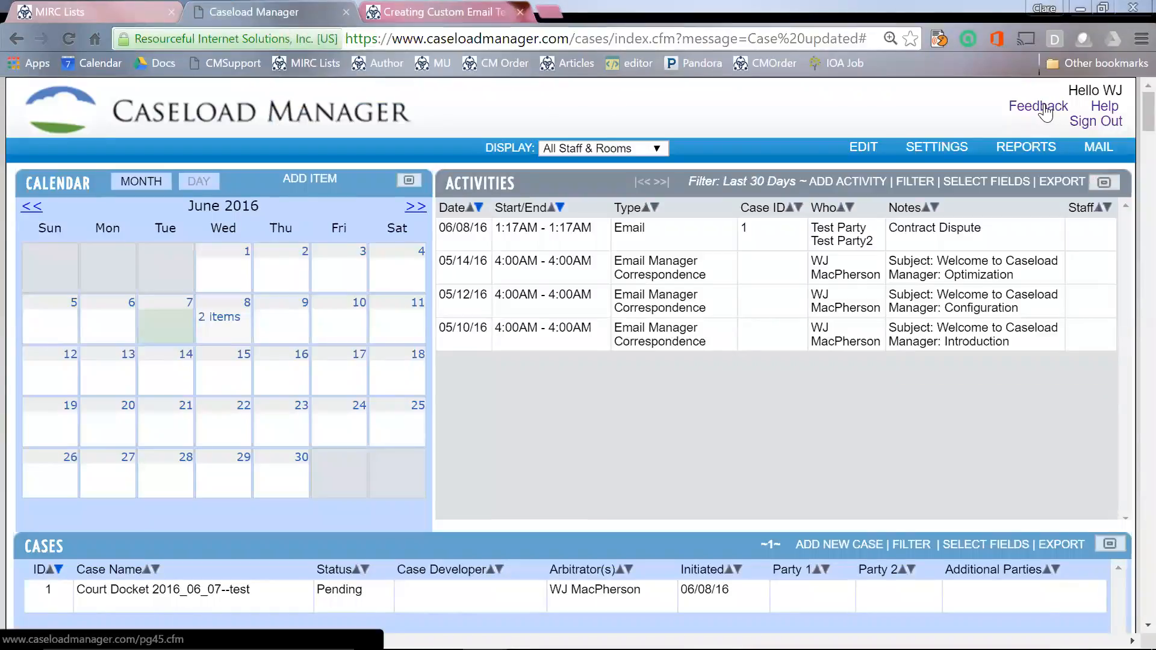
Step: Open the Feedback link's Report Issue - Request Change form and scroll down it
{"action": "left_click", "coordinate": [1045, 113]}
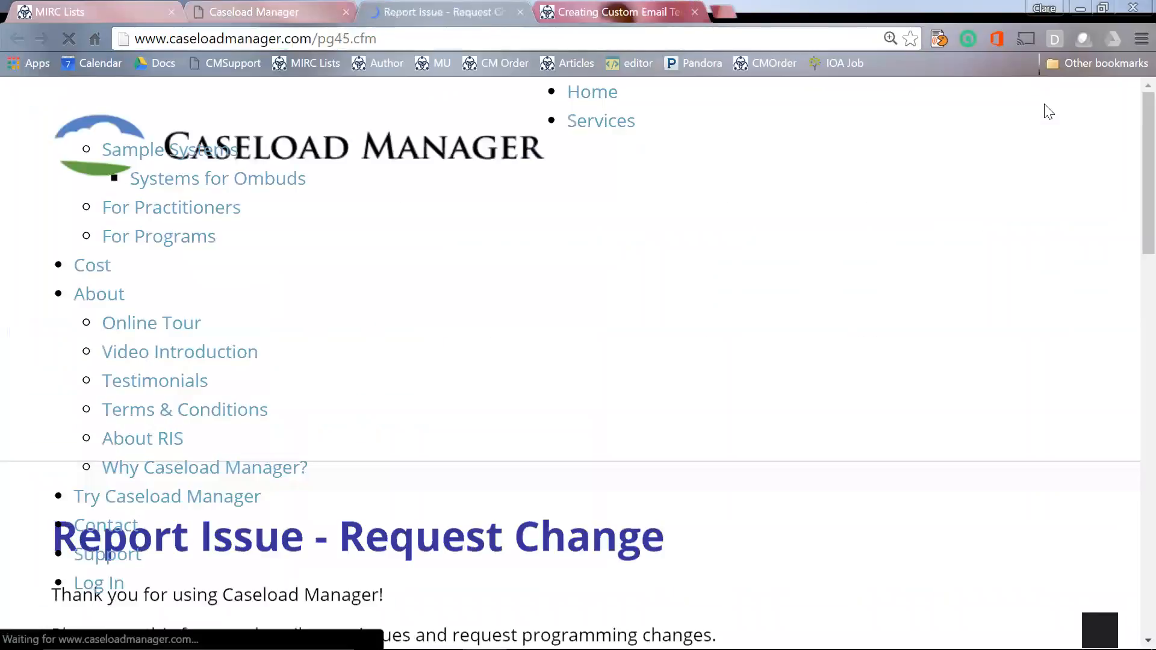
{"action": "scroll", "coordinate": [878, 348], "scroll_direction": "down", "scroll_amount": 3}
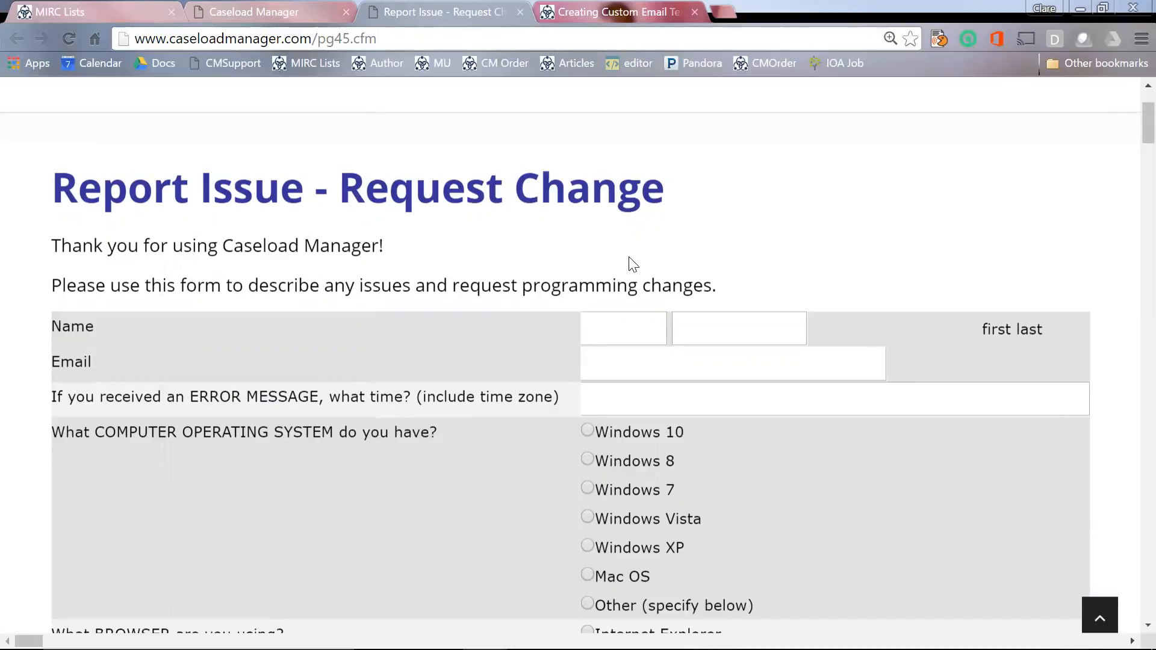
Step: Back on the dashboard, review the Cases columns and open the SELECT FIELDS chooser
{"action": "left_click", "coordinate": [285, 15]}
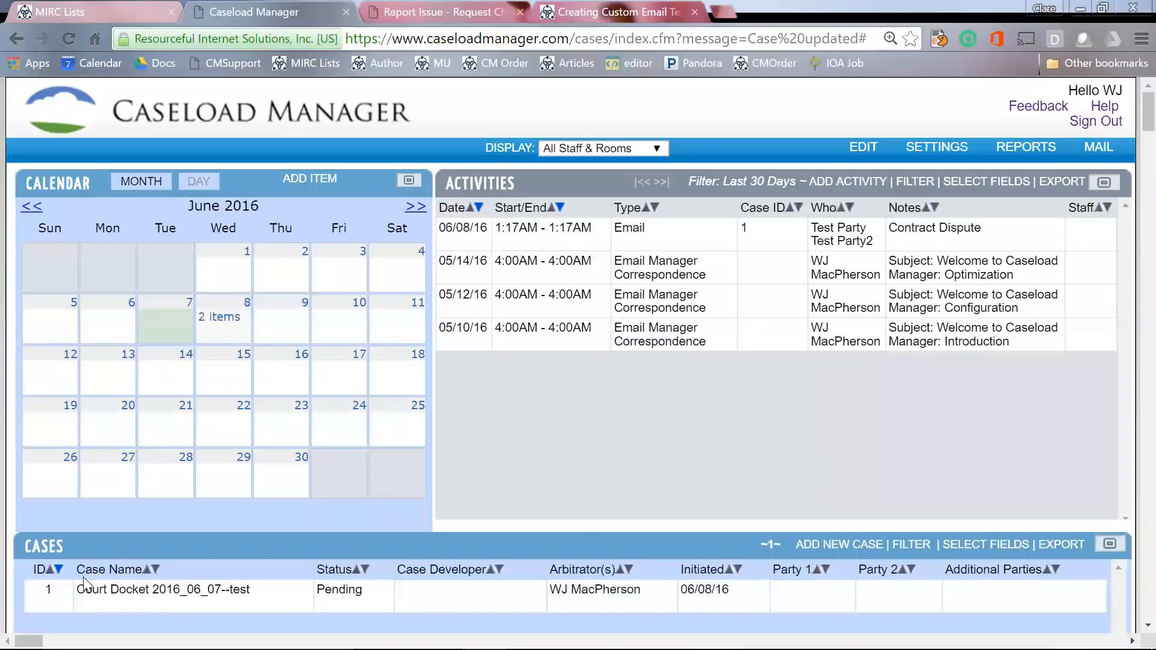
{"action": "left_click_drag", "start_coordinate": [28, 574], "coordinate": [573, 569]}
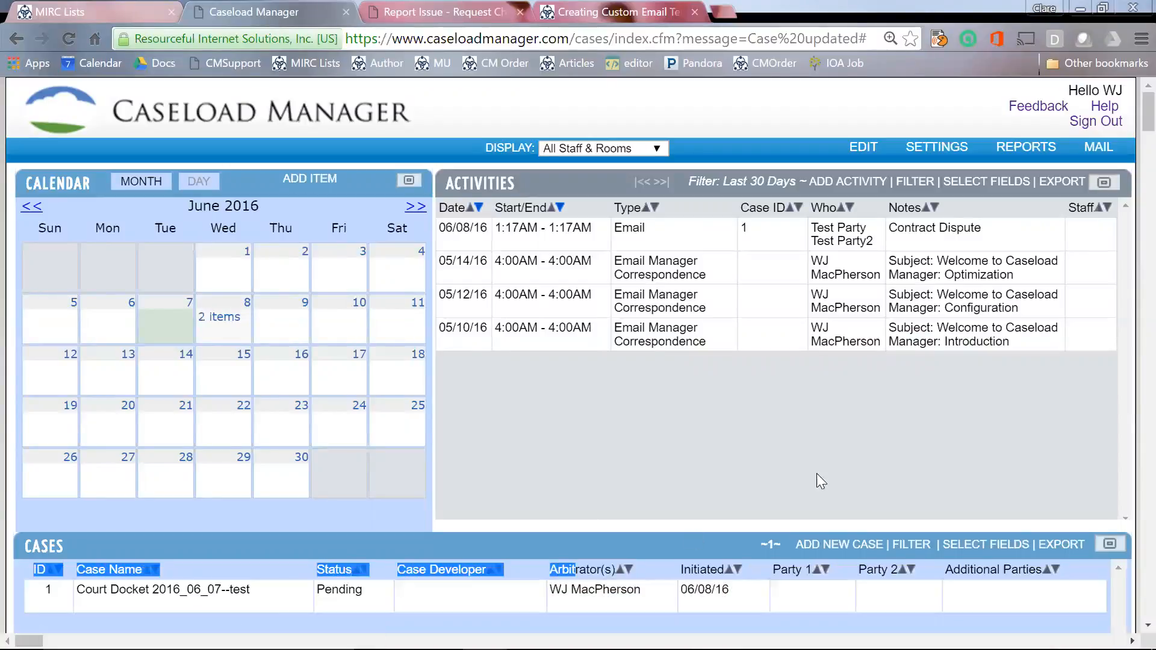
{"action": "left_click", "coordinate": [875, 442]}
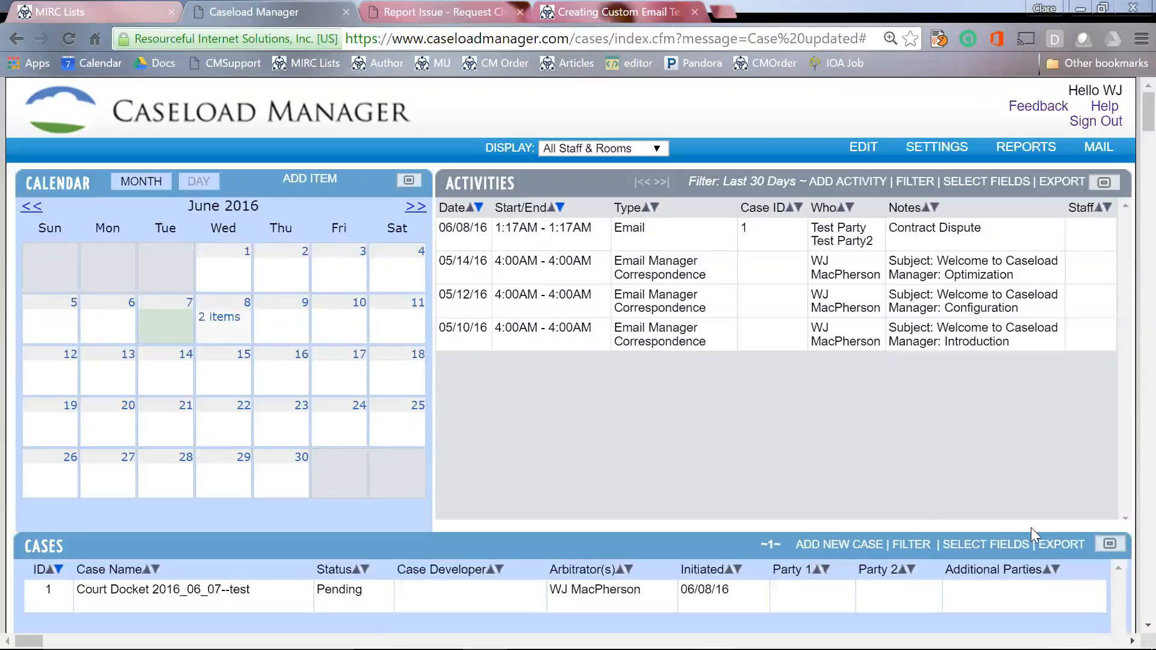
{"action": "left_click", "coordinate": [985, 544]}
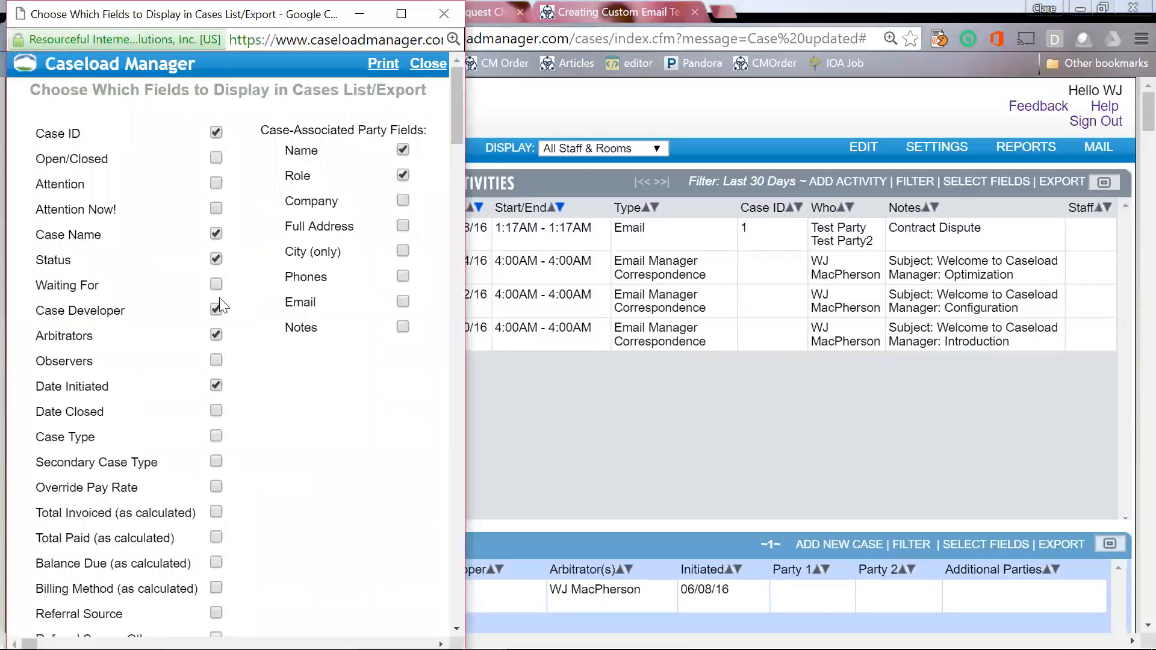
Step: Uncheck Arbitrators and check Waiting For in the Cases field chooser
{"action": "left_click", "coordinate": [216, 334]}
{"action": "scroll", "coordinate": [262, 442], "scroll_direction": "down", "scroll_amount": 1}
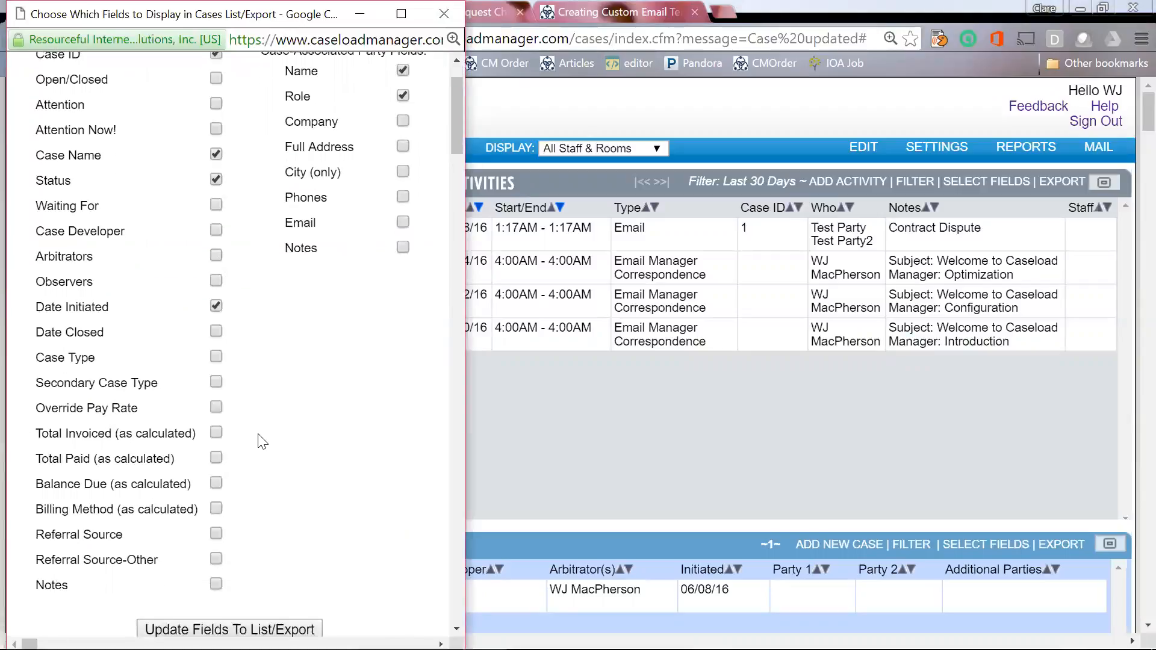
{"action": "scroll", "coordinate": [263, 441], "scroll_direction": "up", "scroll_amount": 1}
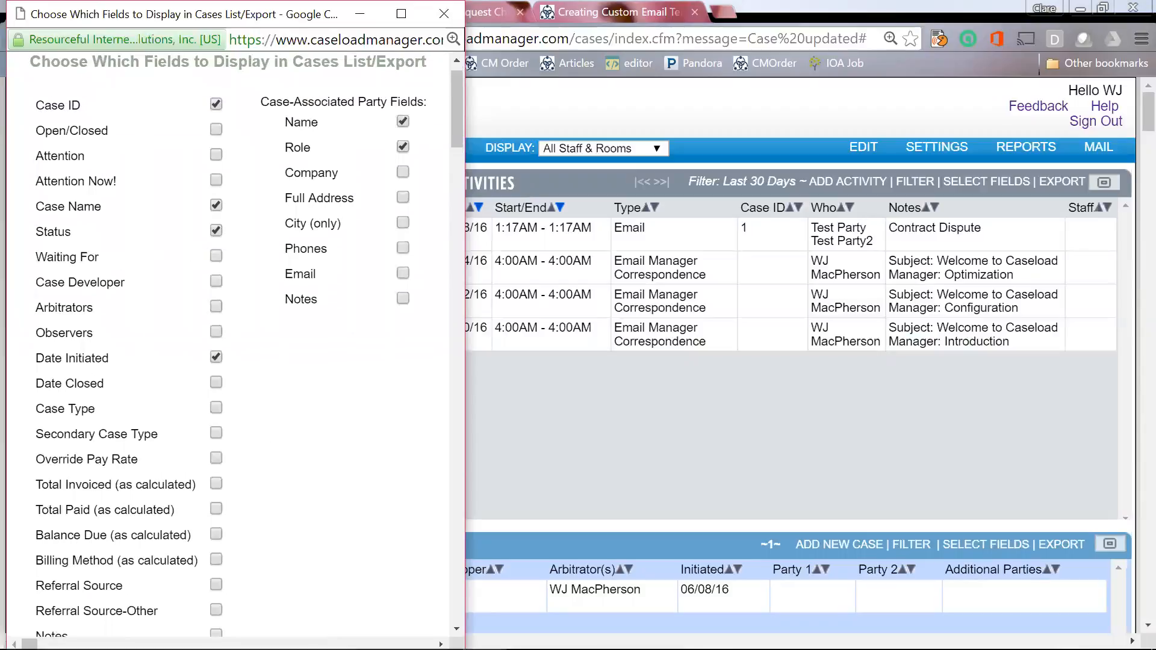
{"action": "left_click", "coordinate": [215, 255]}
{"action": "left_click_drag", "start_coordinate": [102, 257], "coordinate": [35, 257]}
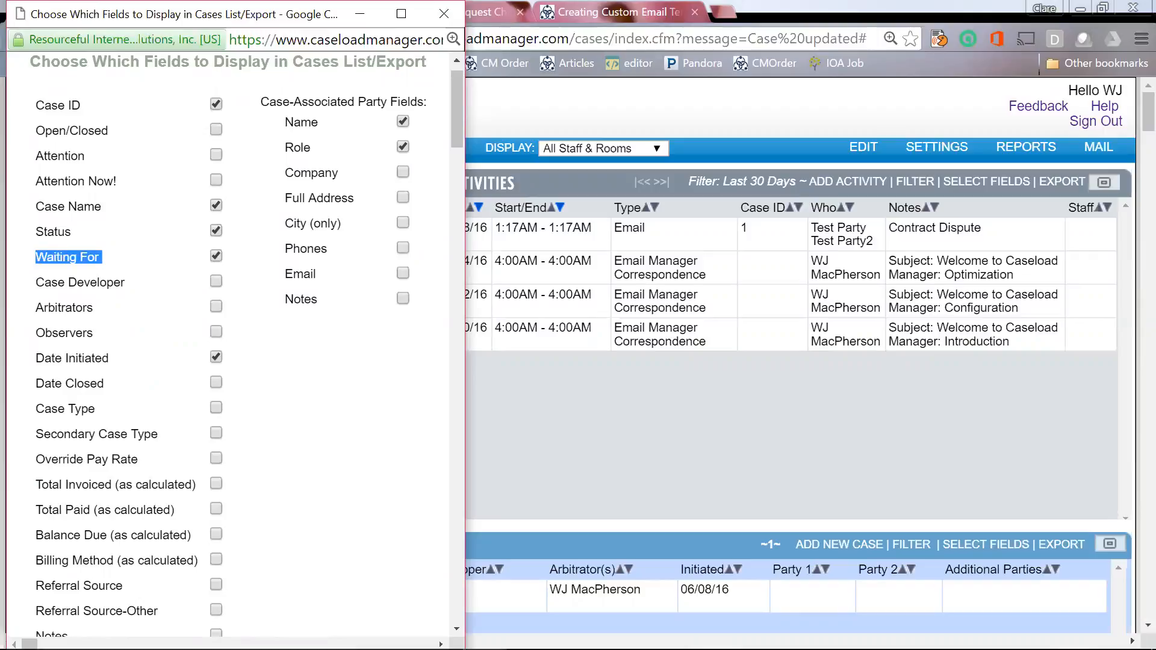
{"action": "left_click", "coordinate": [270, 424]}
Step: Apply the choices with Update Fields To List/Export and close the chooser
{"action": "scroll", "coordinate": [268, 427], "scroll_direction": "down", "scroll_amount": 3}
{"action": "left_click", "coordinate": [263, 444]}
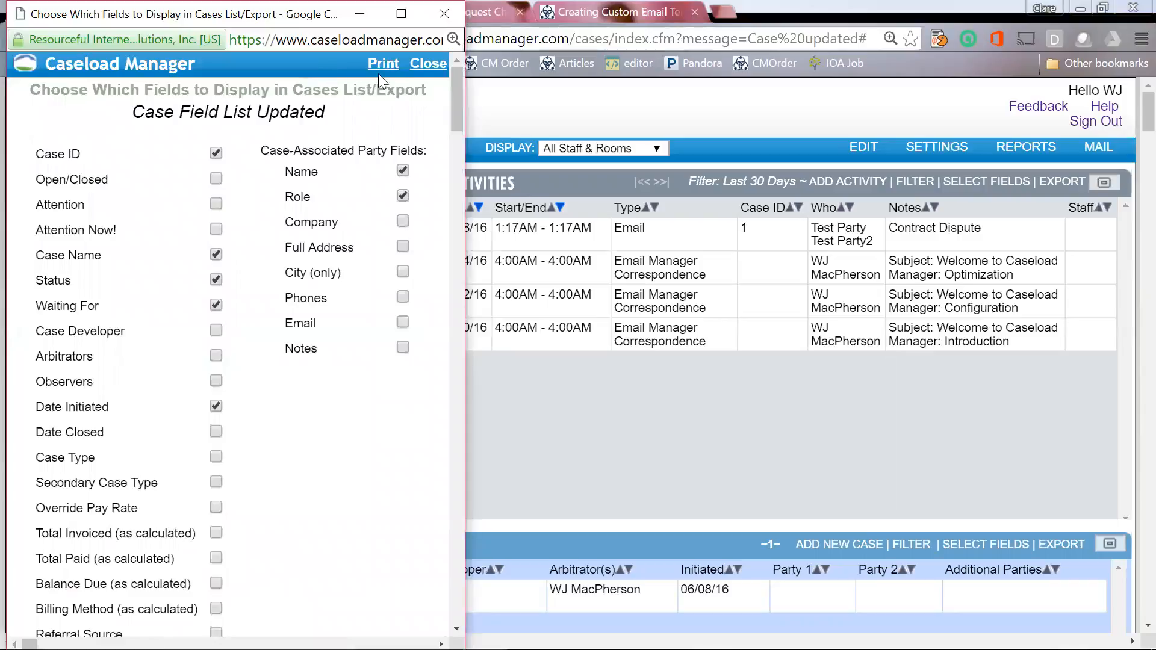
{"action": "left_click", "coordinate": [425, 64]}
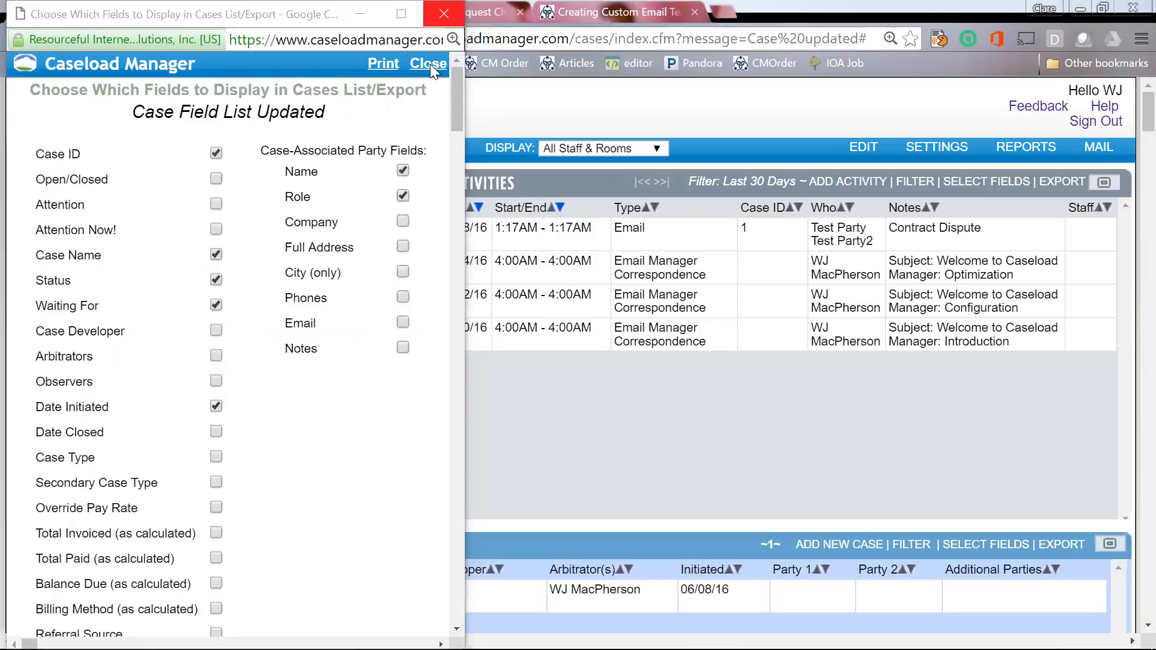
{"action": "left_click", "coordinate": [442, 10]}
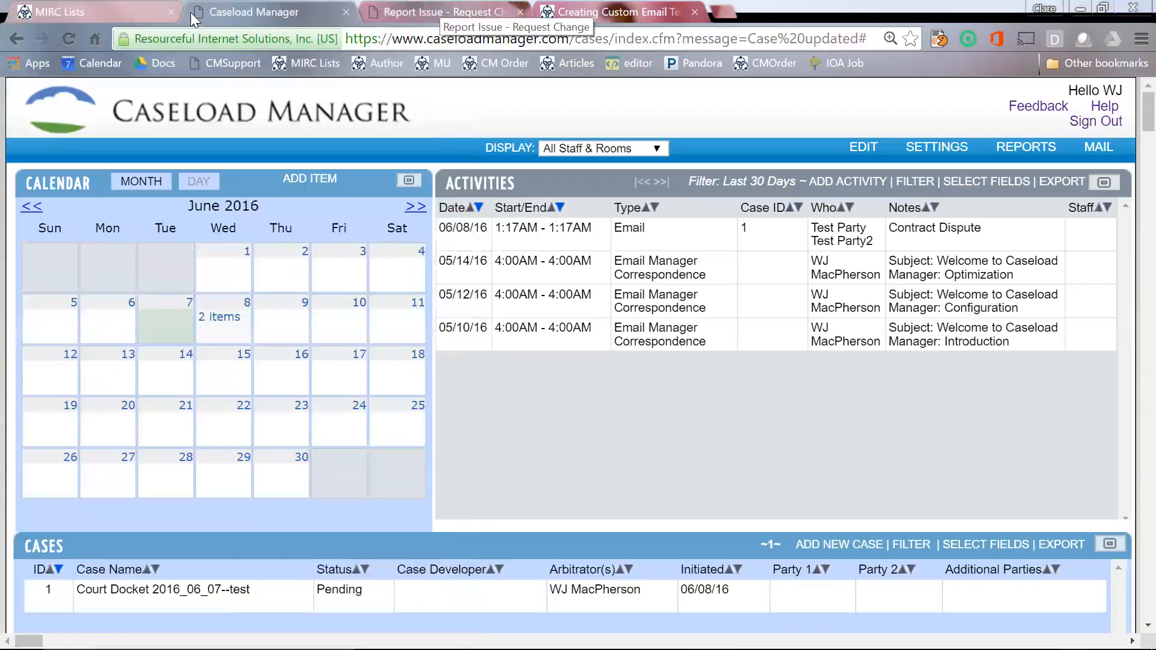
Step: Reload the dashboard so the Cases list shows the new Waiting For column
{"action": "left_click", "coordinate": [69, 38]}
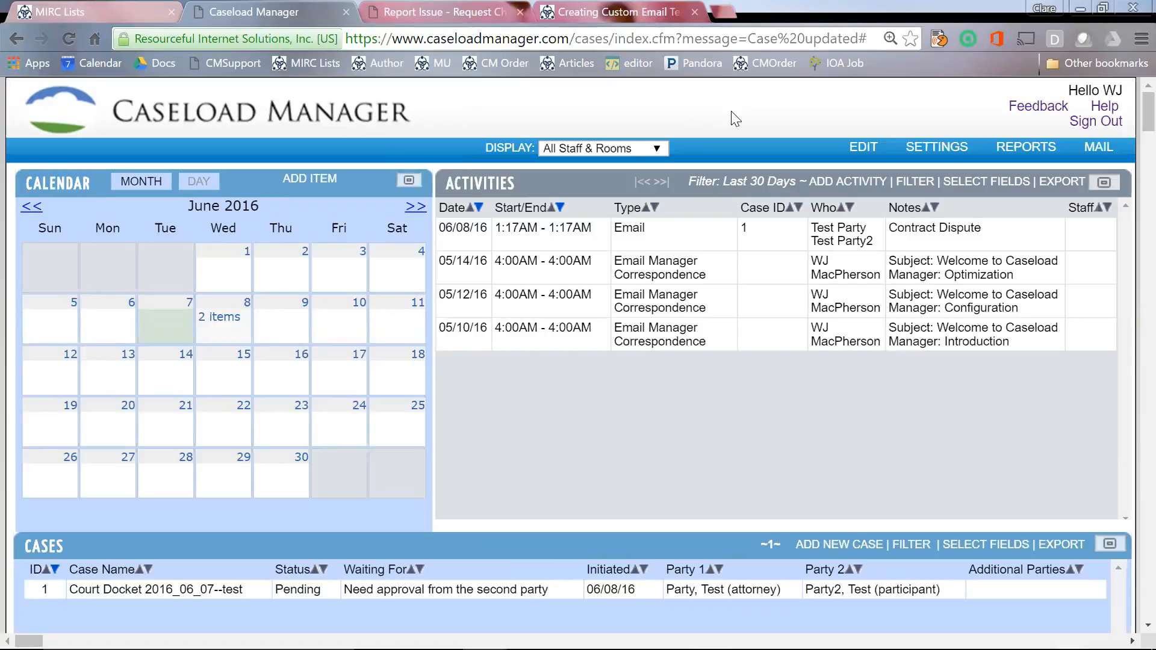
{"action": "mouse_move", "coordinate": [936, 148]}
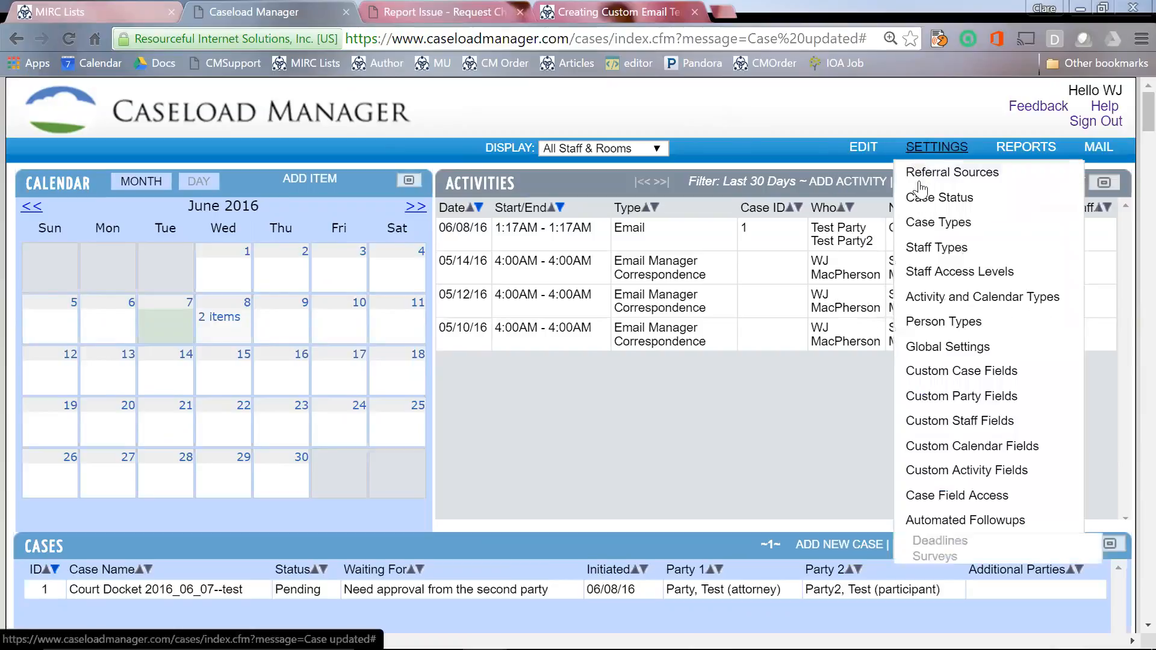
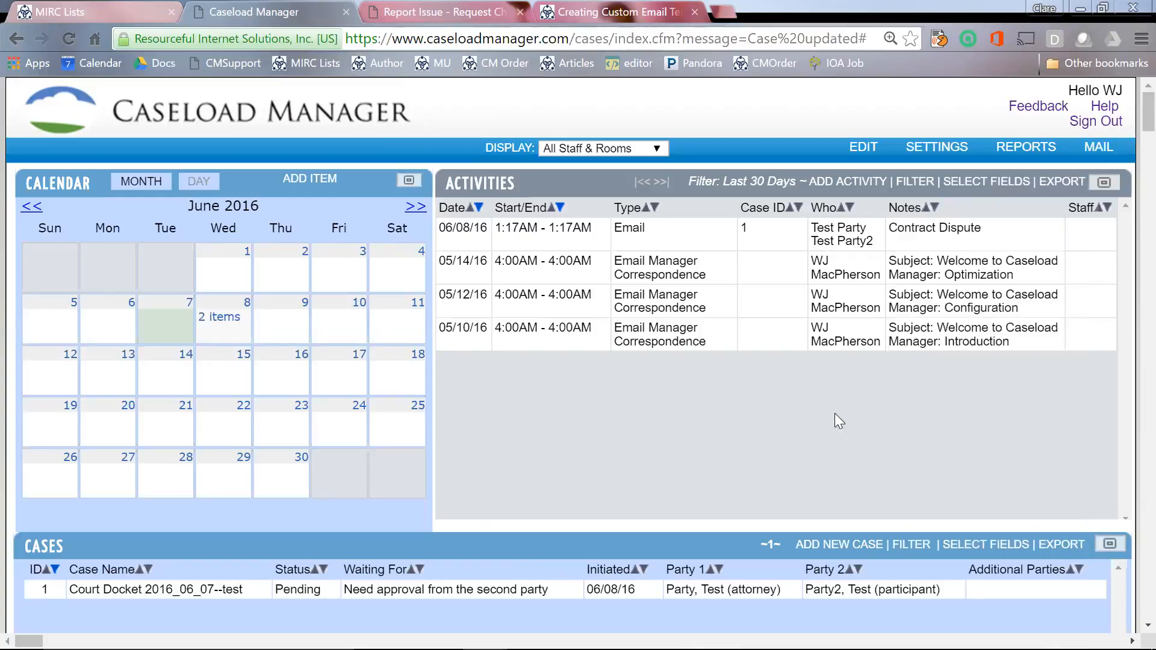
Step: Look over the list of case statuses, then close it
{"action": "mouse_move", "coordinate": [933, 153]}
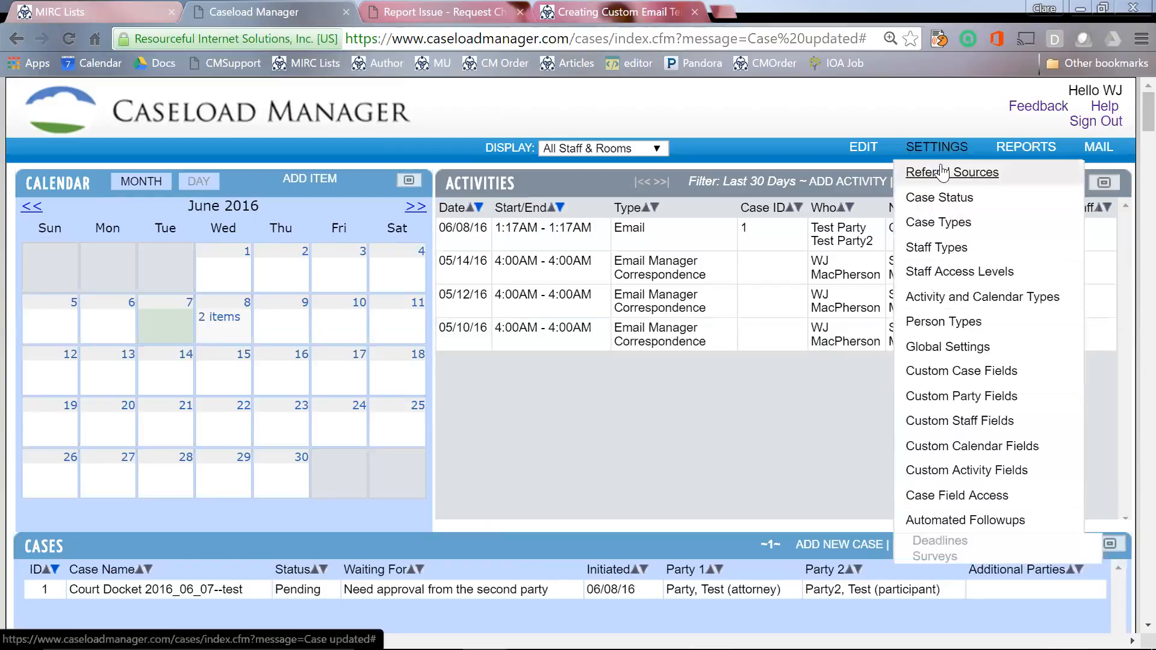
{"action": "left_click", "coordinate": [947, 202]}
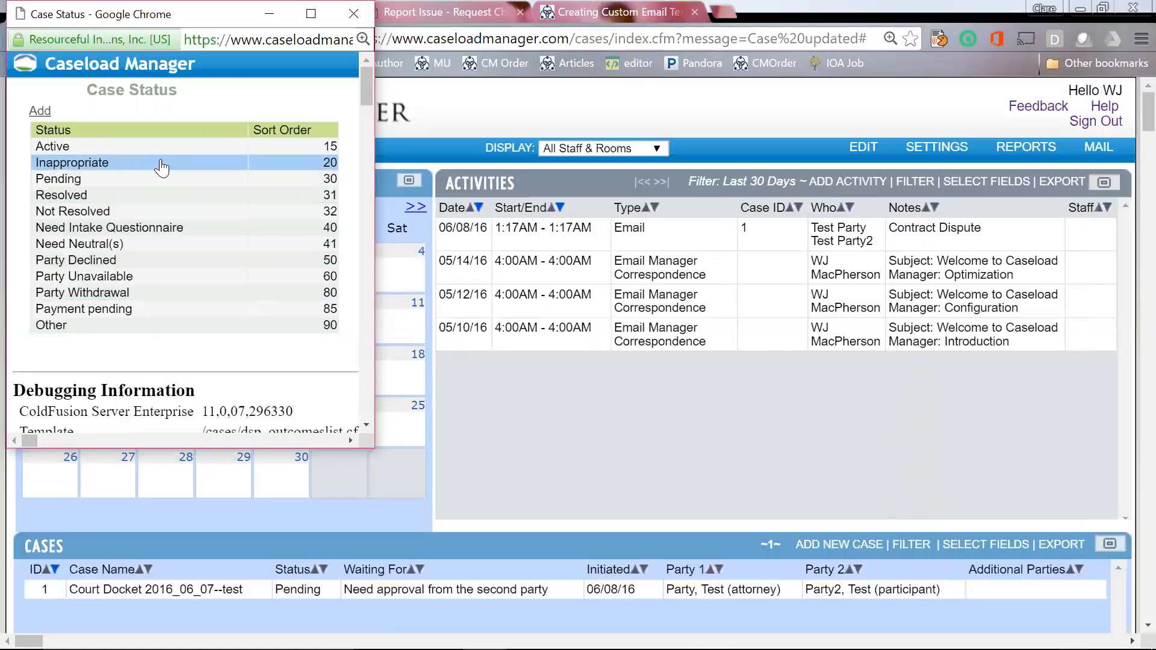
{"action": "left_click", "coordinate": [353, 14]}
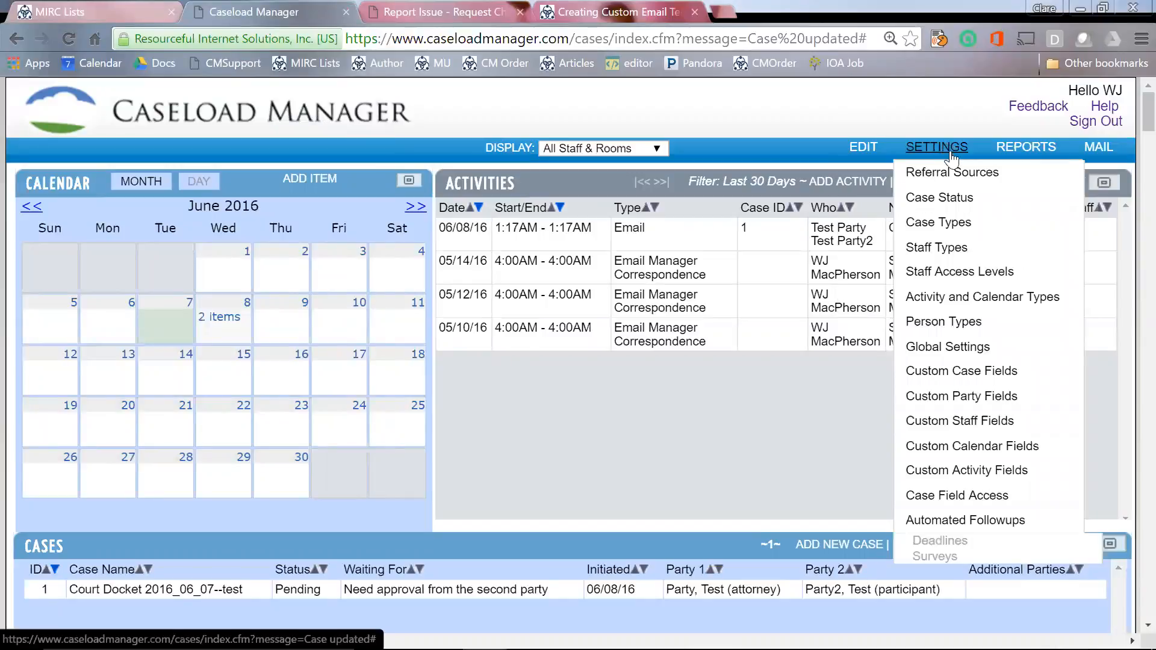
Step: In Custom Case Fields, add 'Test Contract Field' with field type Text Box
{"action": "left_click", "coordinate": [943, 372]}
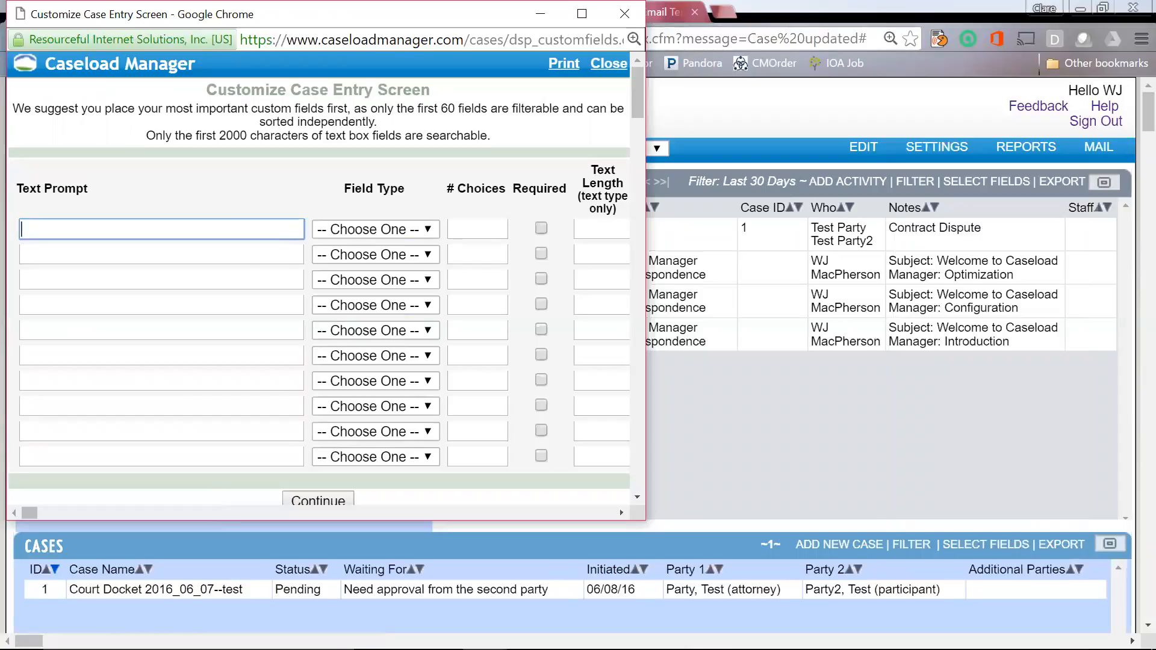
{"action": "type", "text": "Test Contract Field"}
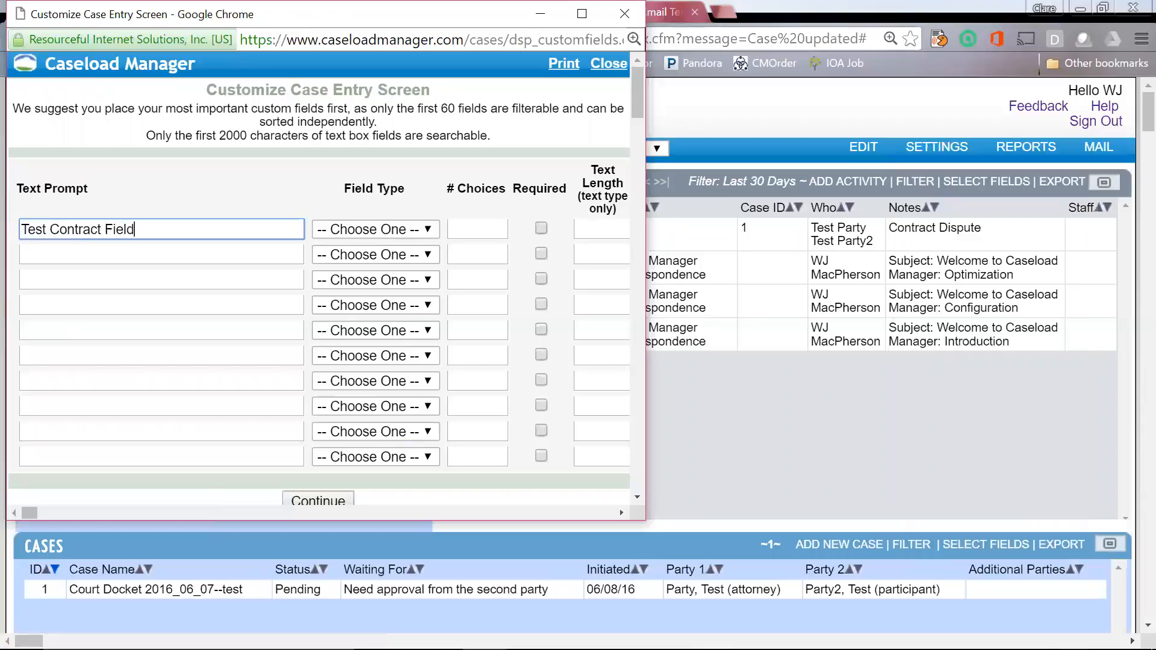
{"action": "left_click", "coordinate": [430, 230]}
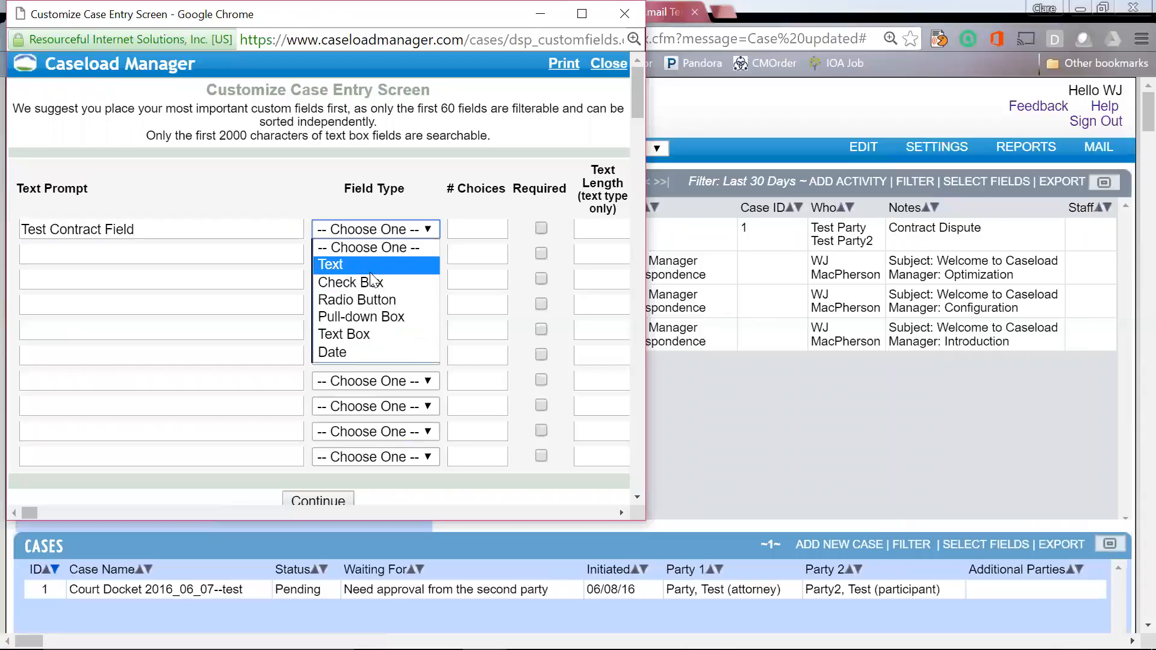
{"action": "left_click", "coordinate": [358, 336]}
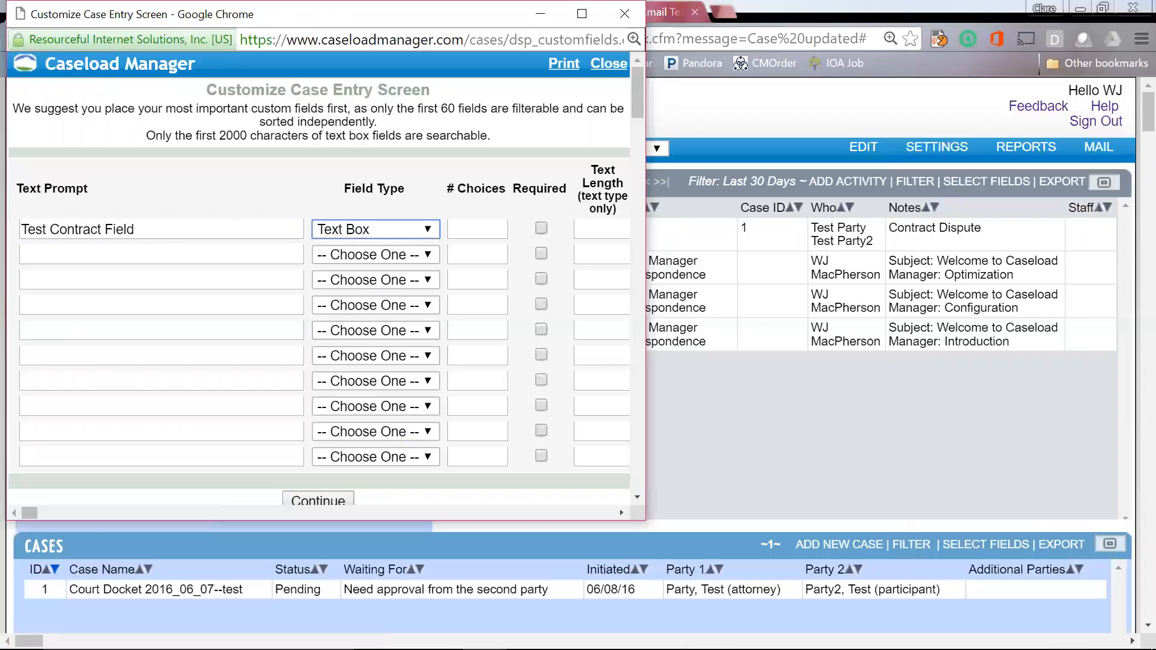
Step: Add a second field 'Contract Received on' with field type Date
{"action": "left_click", "coordinate": [161, 254]}
{"action": "type", "text": "Cont"}
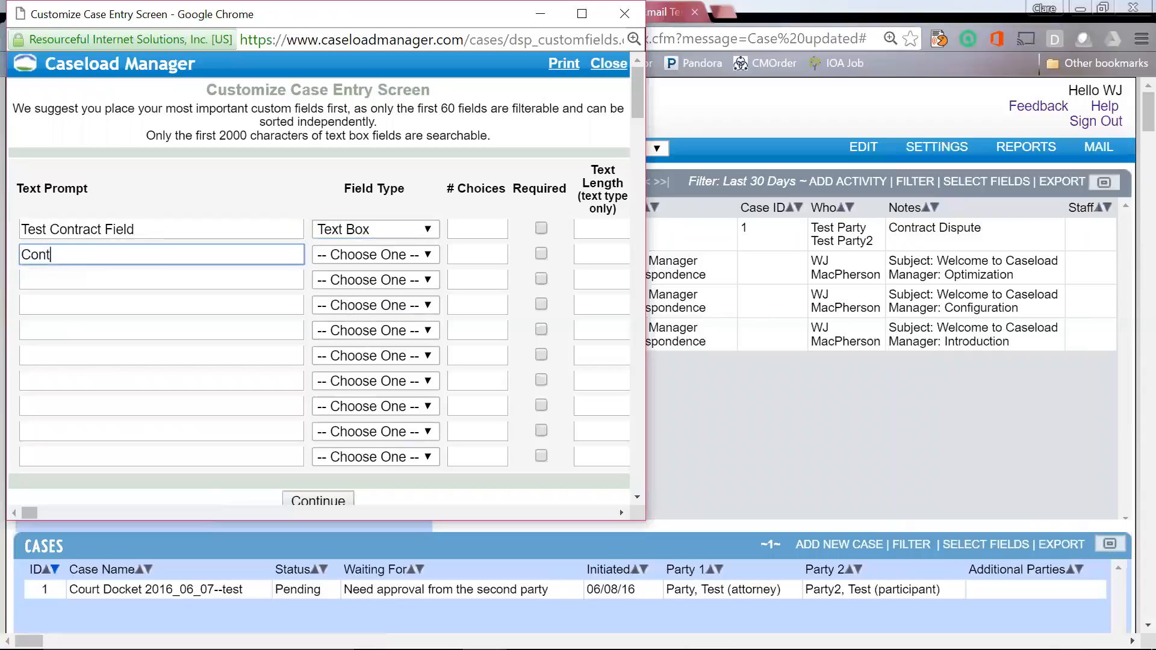
{"action": "type", "text": "ract Recieved on"}
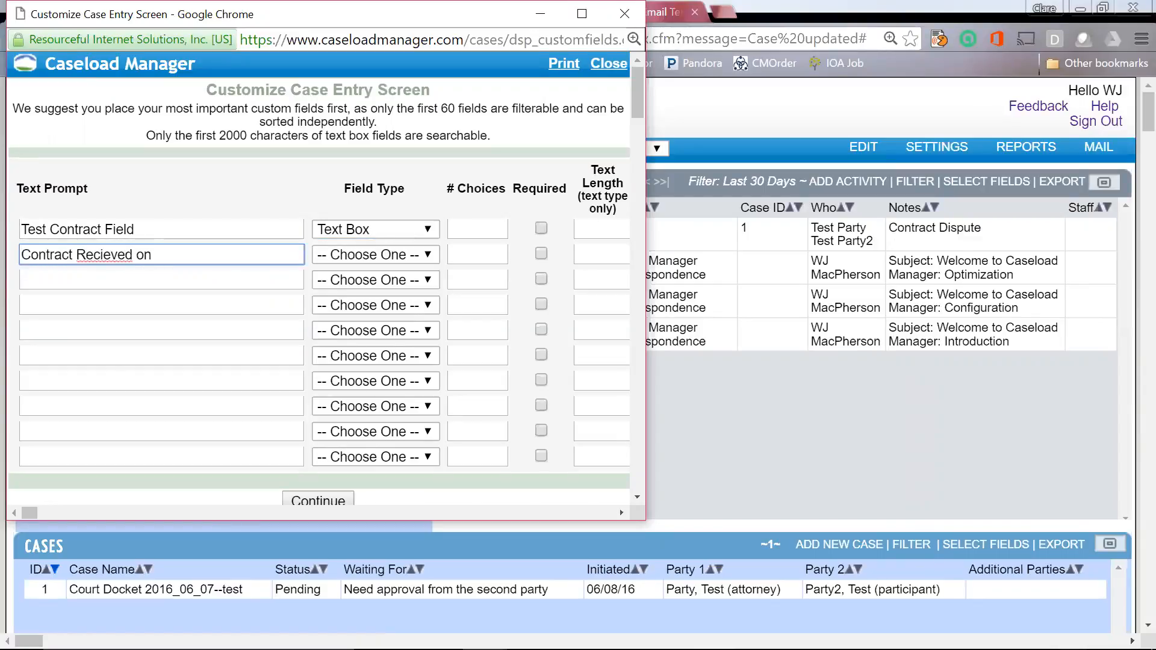
{"action": "left_click", "coordinate": [111, 255]}
{"action": "key", "text": "BackSpace"}
{"action": "key", "text": "BackSpace"}
{"action": "type", "text": "ei"}
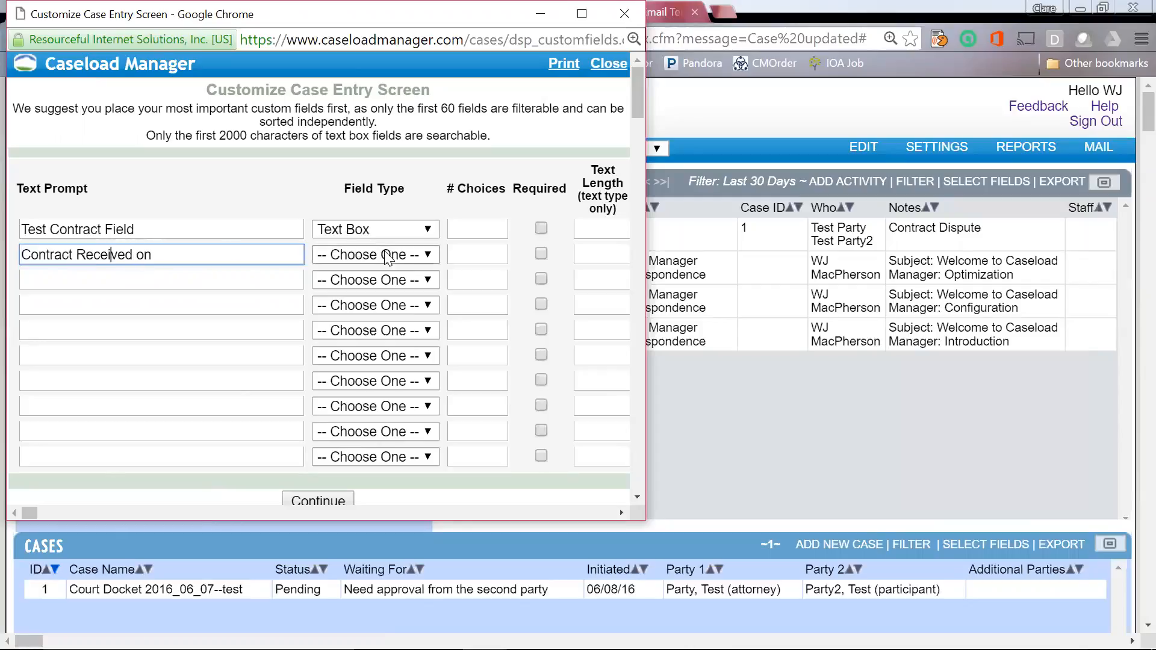
{"action": "left_click", "coordinate": [376, 256]}
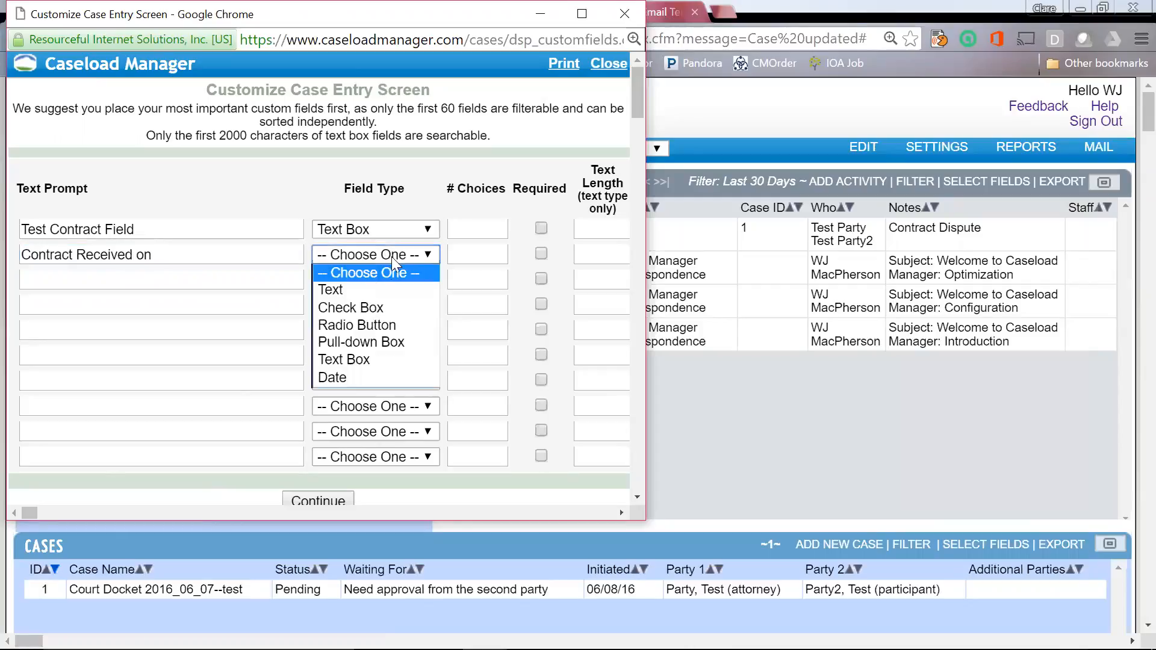
{"action": "left_click", "coordinate": [347, 377]}
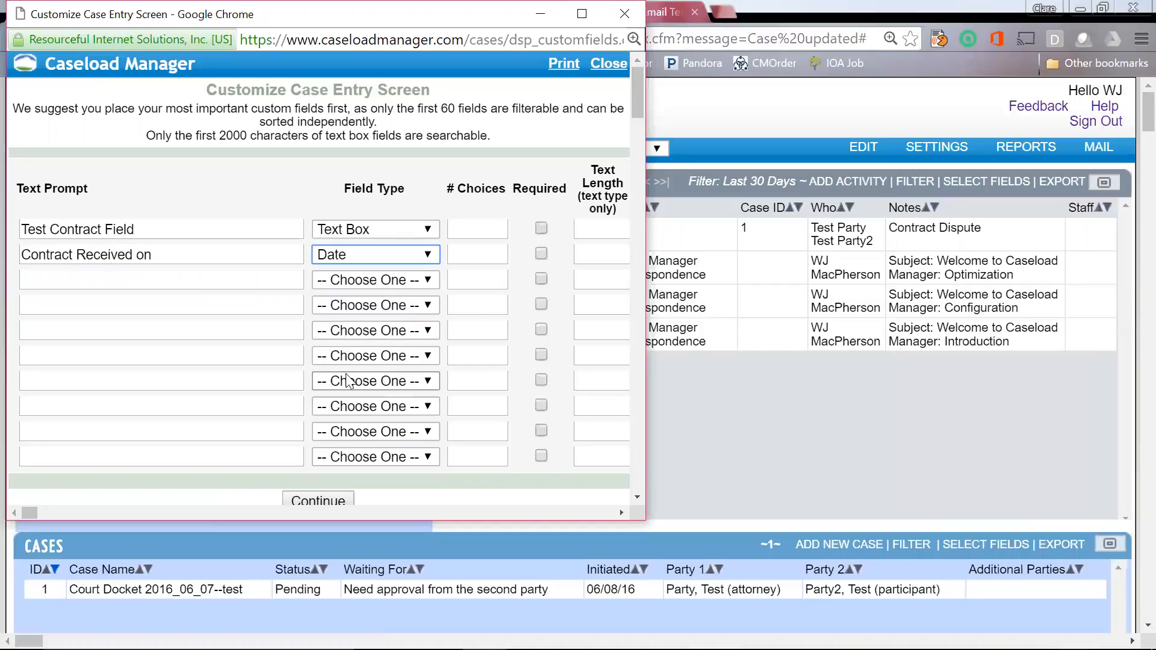
Step: Continue and submit the custom field changes, then move the setup window aside
{"action": "left_click", "coordinate": [342, 502]}
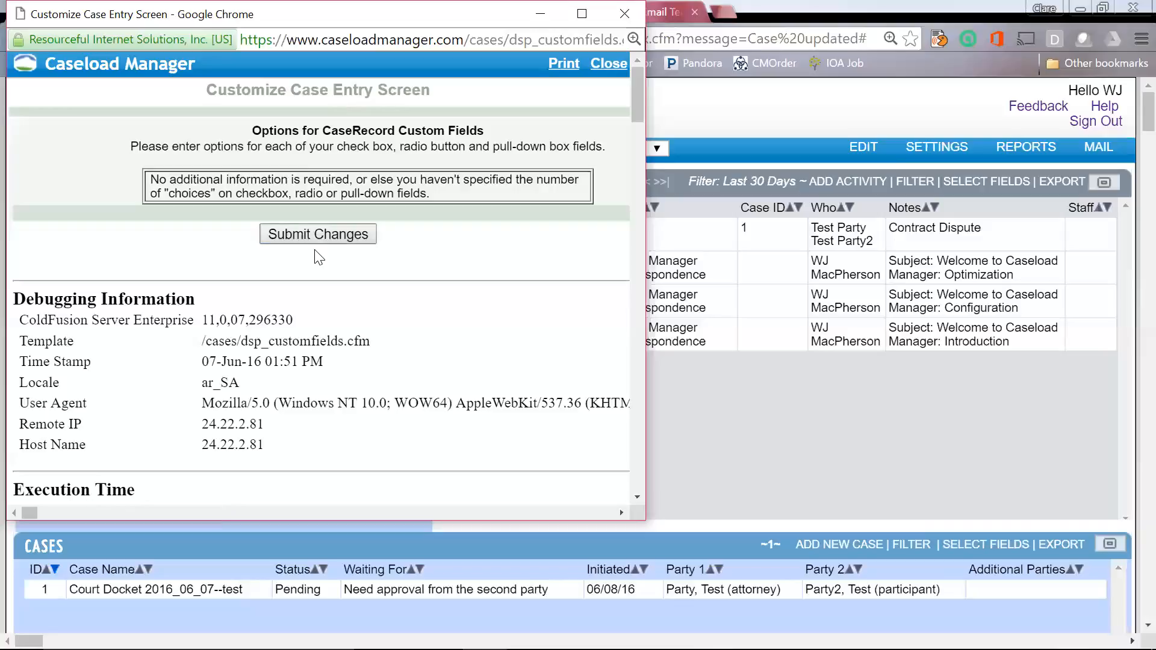
{"action": "left_click", "coordinate": [323, 234]}
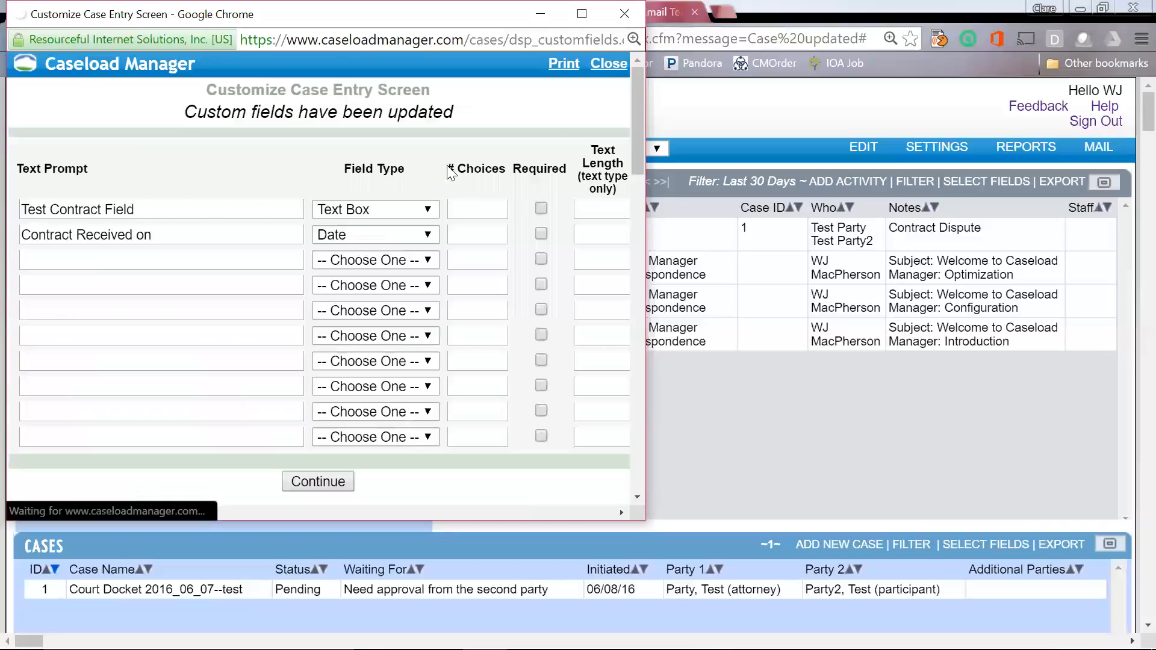
{"action": "left_click_drag", "start_coordinate": [266, 18], "coordinate": [304, 187]}
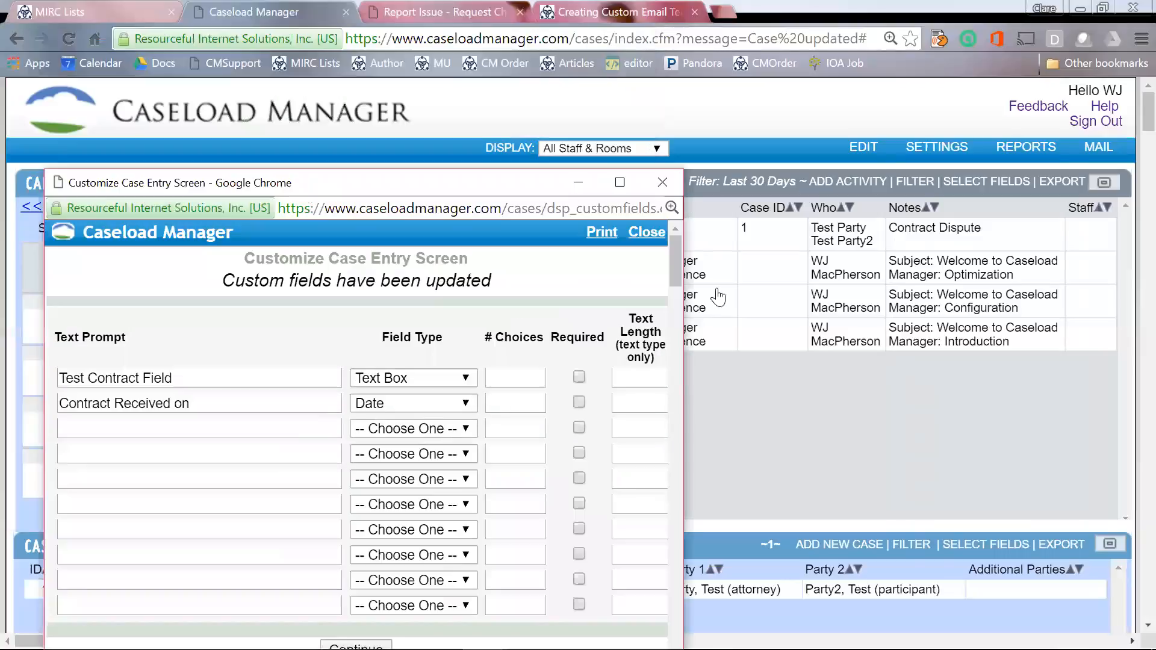
Step: Close the custom field setup window and open the Court Docket case for editing
{"action": "left_click", "coordinate": [661, 182]}
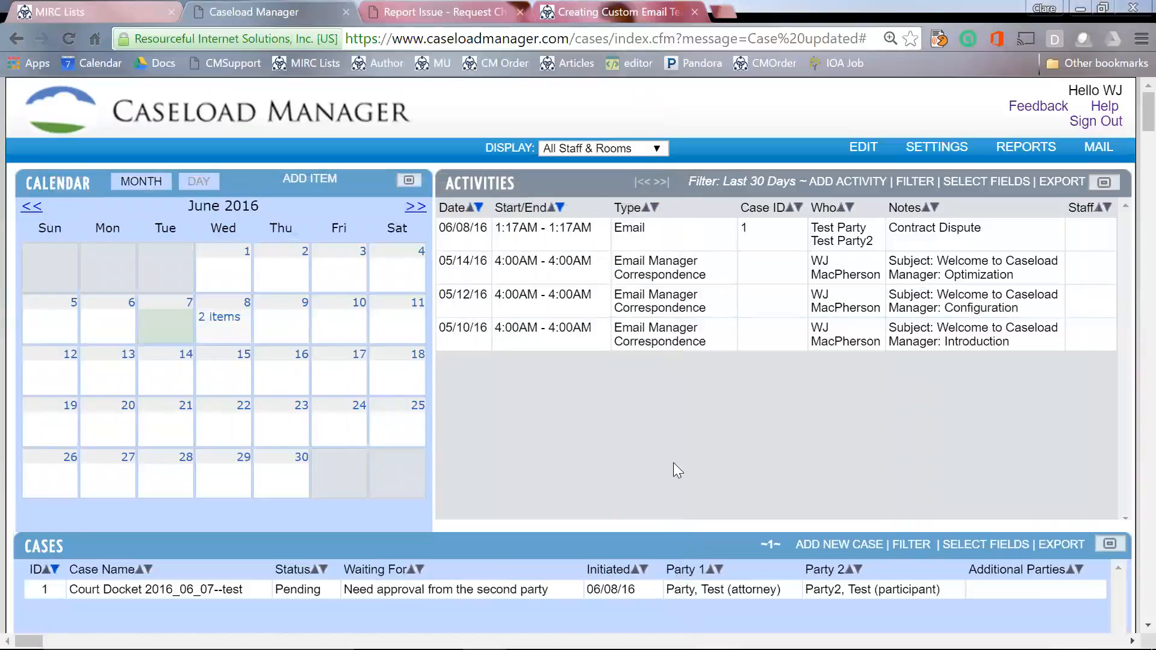
{"action": "left_click", "coordinate": [471, 593]}
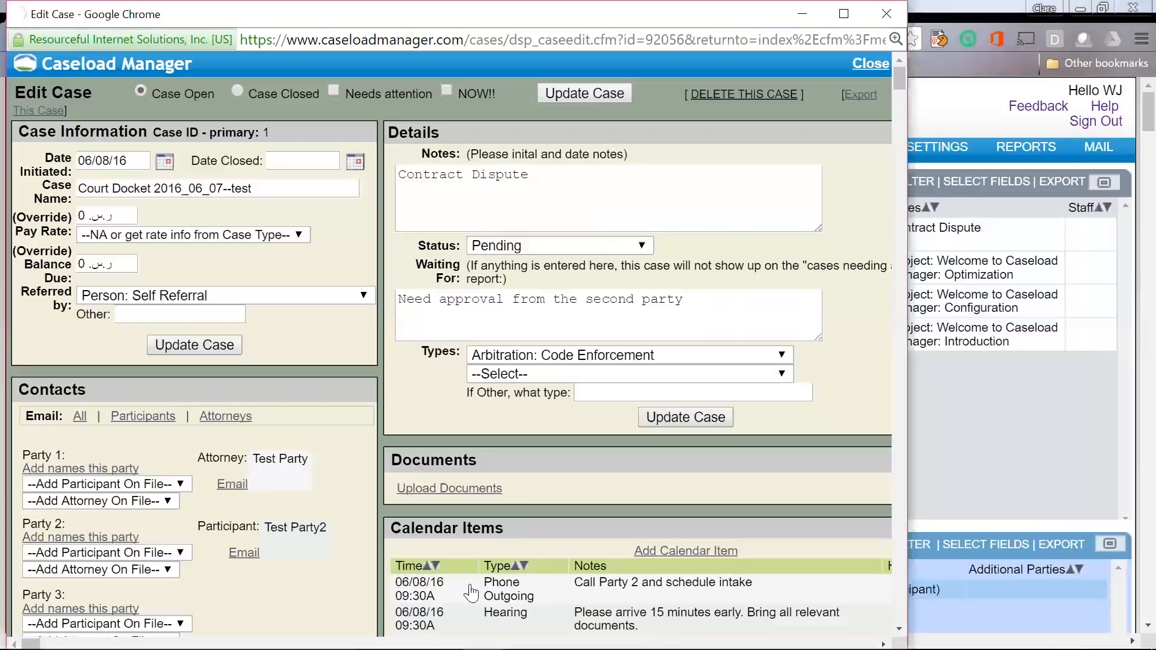
{"action": "left_click", "coordinate": [471, 593]}
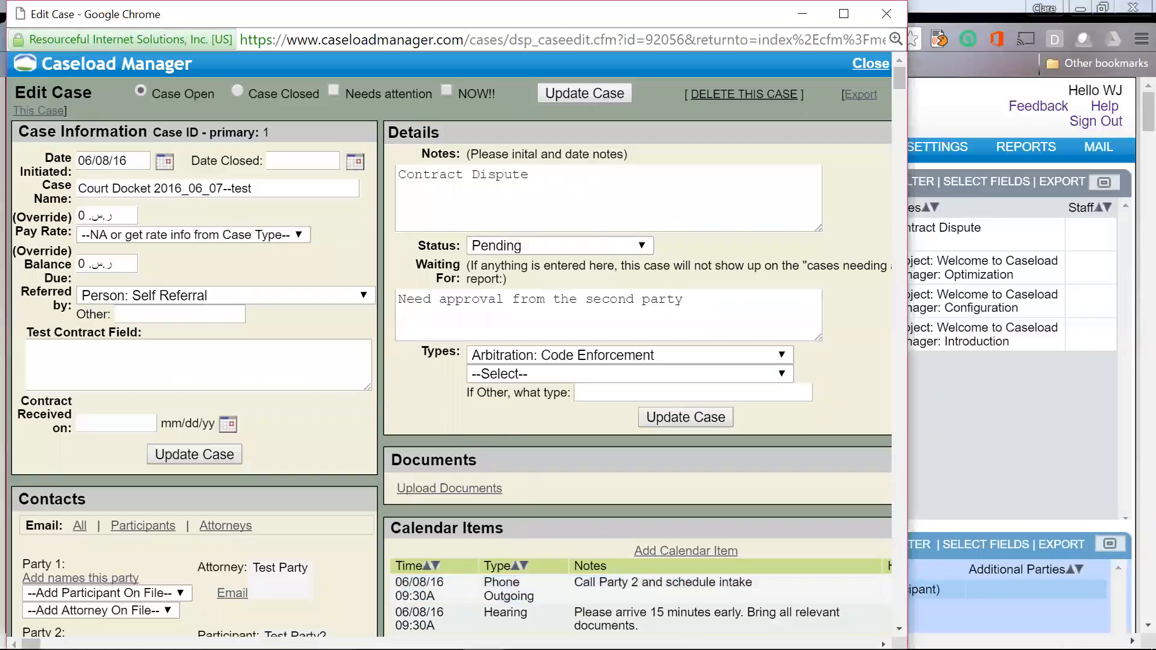
Step: Enter 'Here is my new field' in Test Contract Field and set Contract Received on to 06/08/2016
{"action": "left_click", "coordinate": [198, 365]}
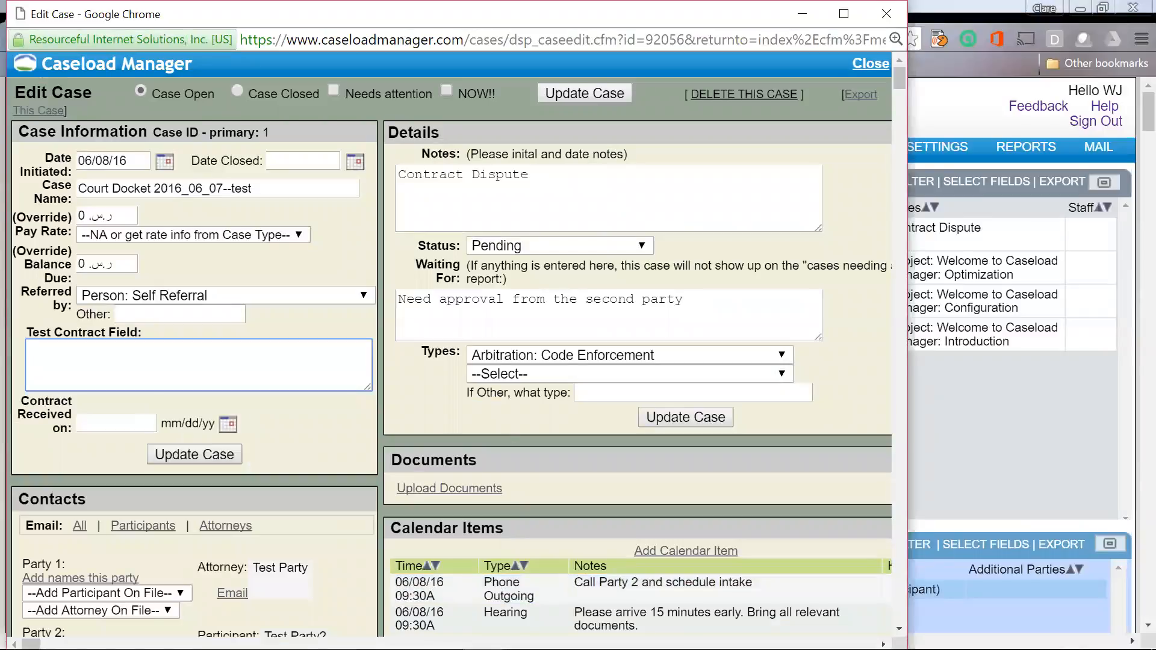
{"action": "type", "text": "Here is m"}
{"action": "key", "text": "BackSpace"}
{"action": "type", "text": "y new field"}
{"action": "left_click", "coordinate": [228, 423]}
{"action": "left_click", "coordinate": [145, 512]}
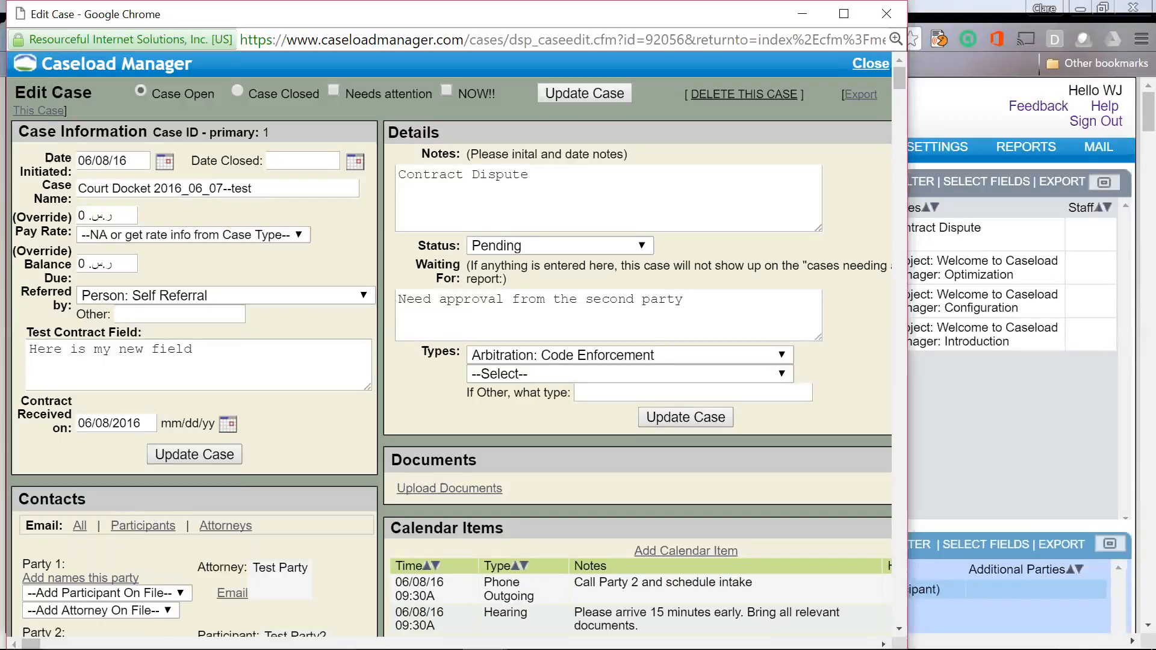
Step: Replace the note with 'Custody Parenting Plans, selling the house', then with 'Housing, landlord tenant'
{"action": "left_click_drag", "start_coordinate": [193, 349], "coordinate": [11, 349]}
{"action": "type", "text": "C"}
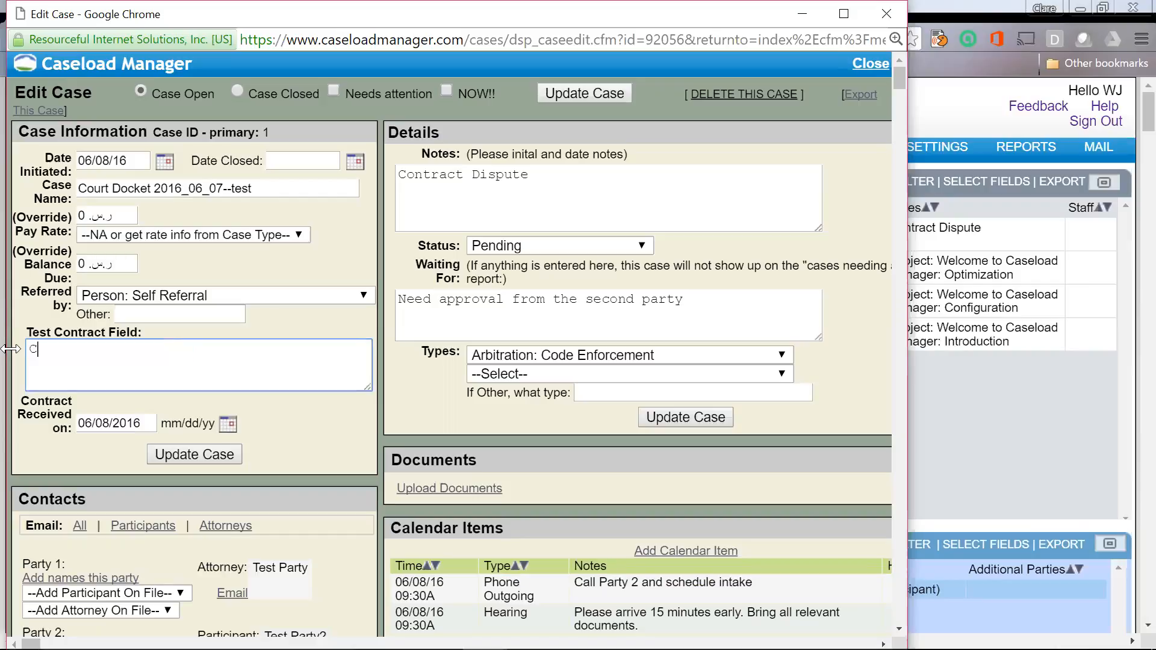
{"action": "type", "text": "ustody Parenting PLans"}
{"action": "key", "text": "BackSpace"}
{"action": "key", "text": "BackSpace"}
{"action": "key", "text": "BackSpace"}
{"action": "key", "text": "BackSpace"}
{"action": "key", "text": "BackSpace"}
{"action": "type", "text": "lans, selling the house"}
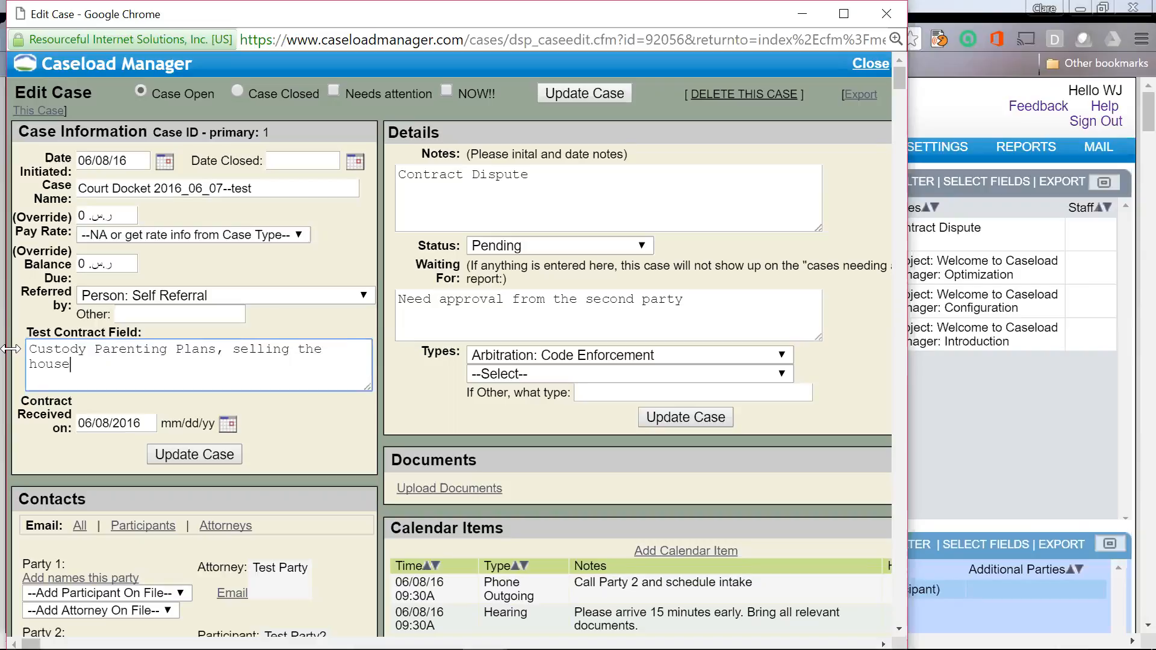
{"action": "key", "text": "shift+Up"}
{"action": "key", "text": "shift+Up"}
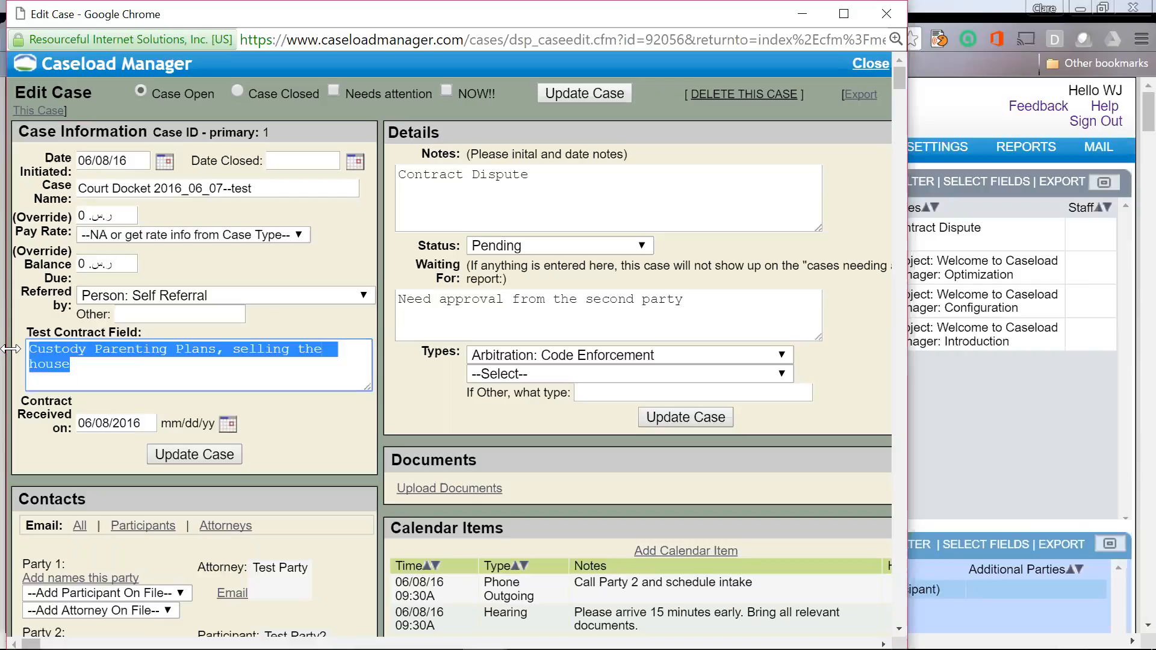
{"action": "type", "text": "Housin"}
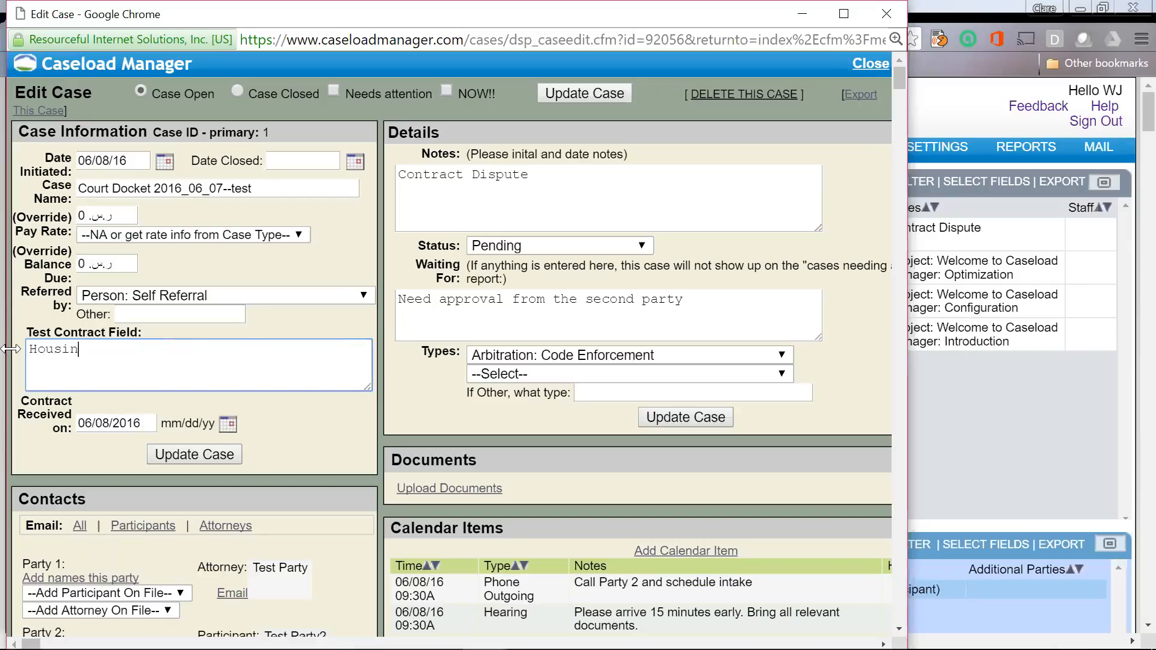
{"action": "type", "text": "g, landlord tenant"}
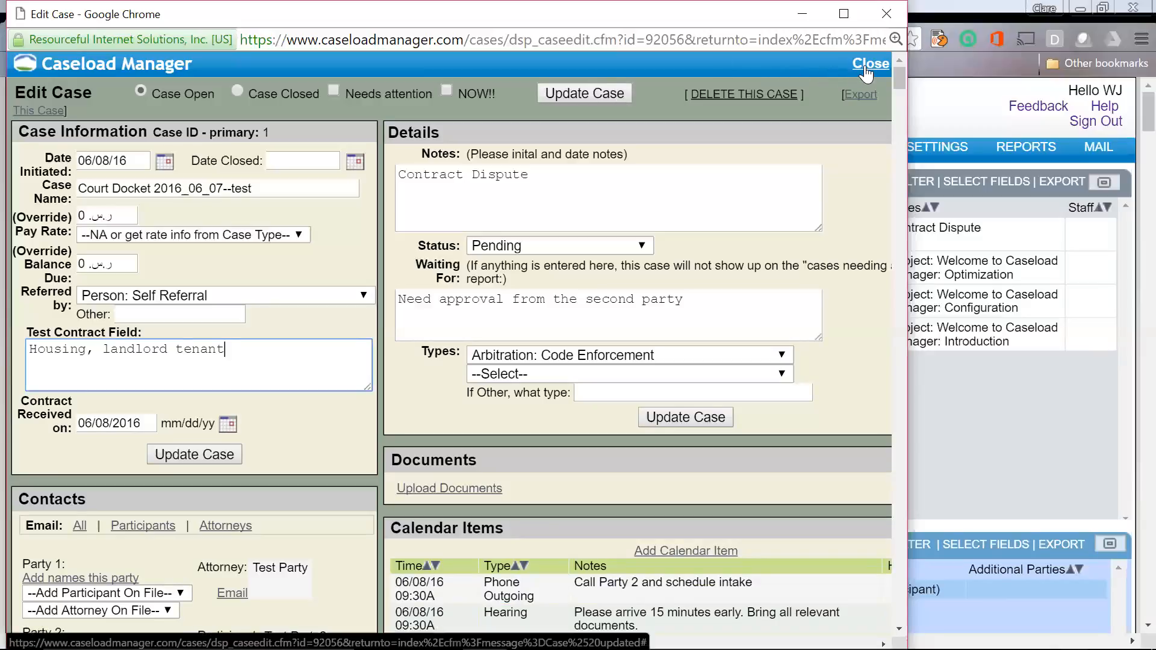
Step: Close Edit Case and add a custom field 'Phases' as a Pull-down Box with 5 choices
{"action": "left_click", "coordinate": [609, 95]}
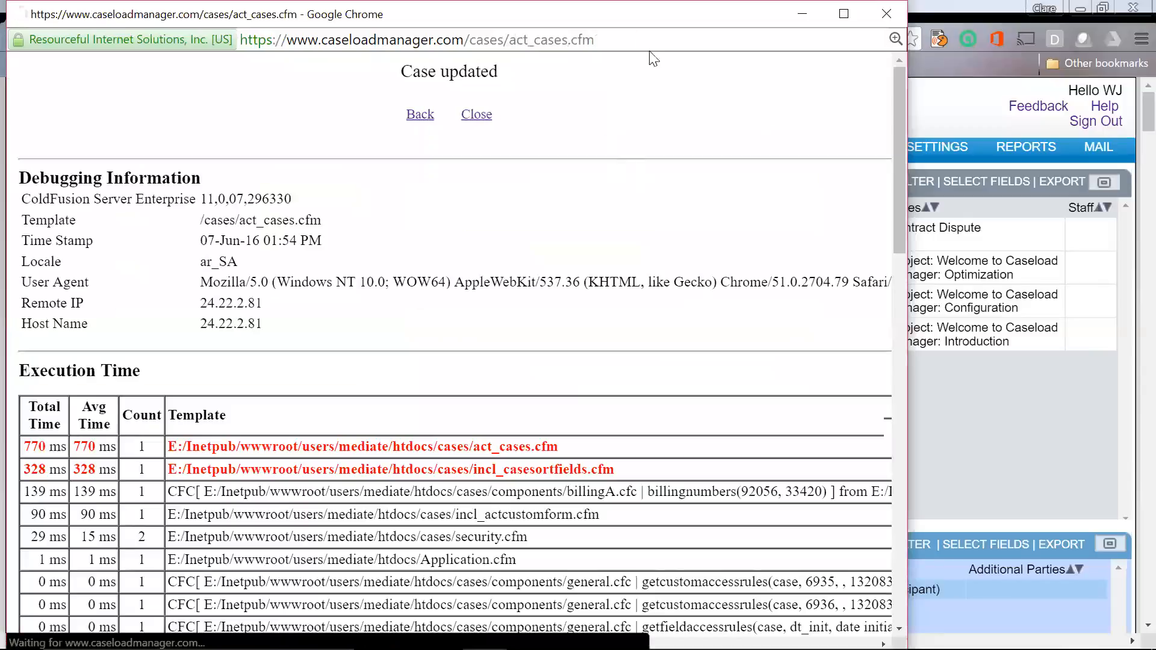
{"action": "left_click", "coordinate": [474, 116]}
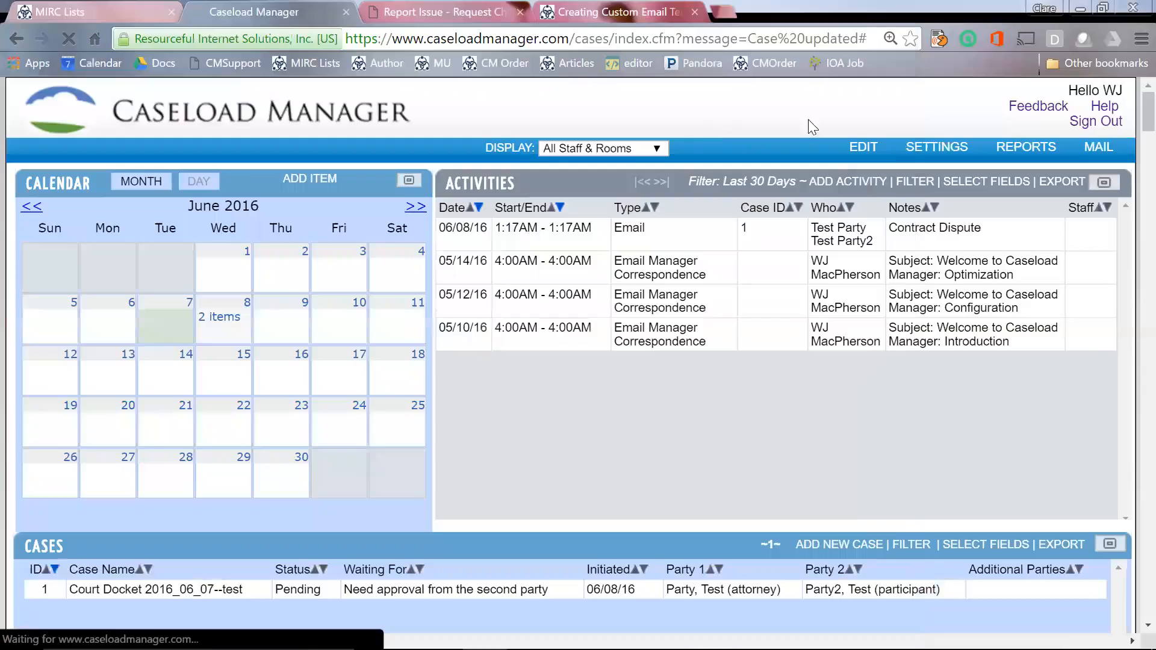
{"action": "mouse_move", "coordinate": [927, 152]}
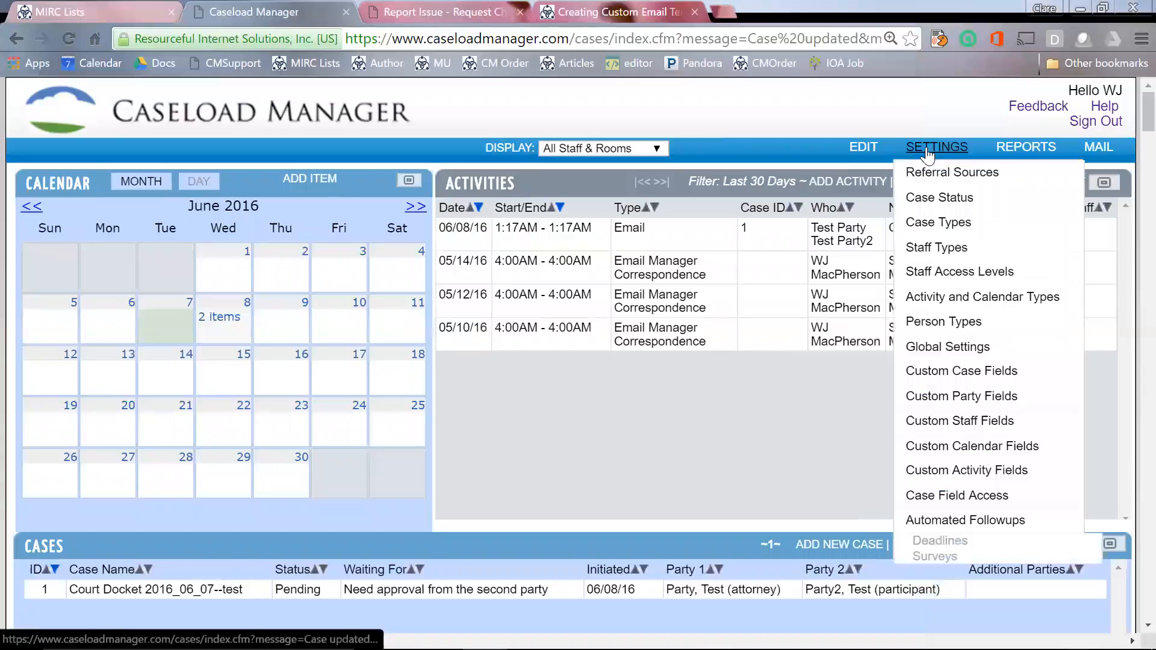
{"action": "left_click", "coordinate": [962, 372]}
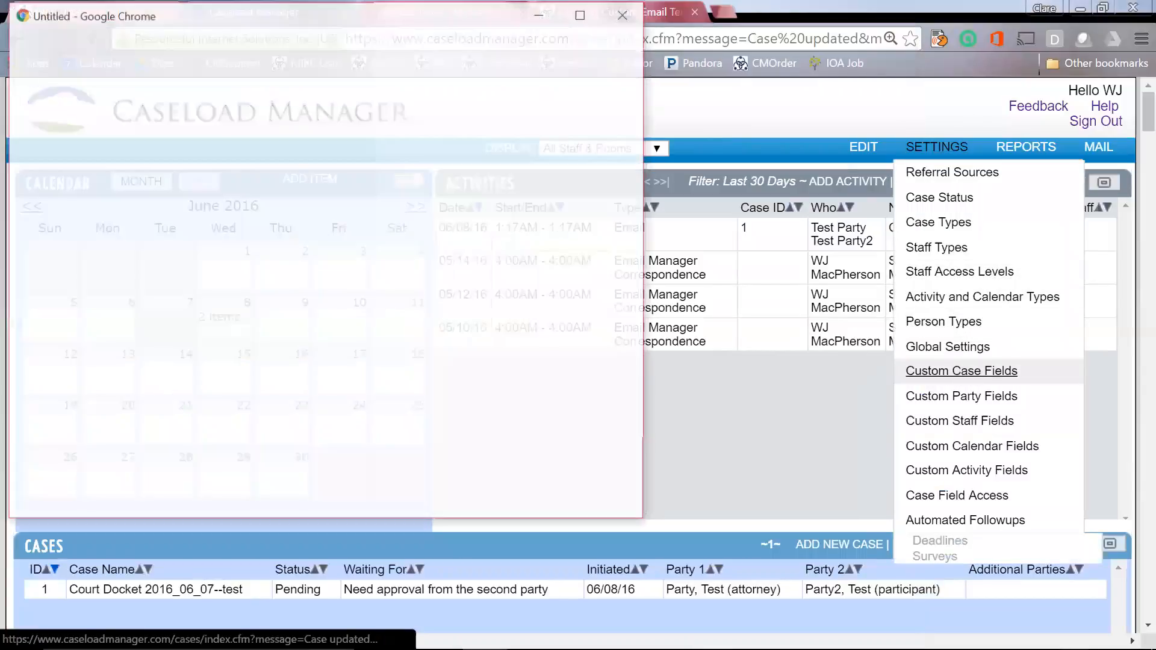
{"action": "type", "text": "Phases"}
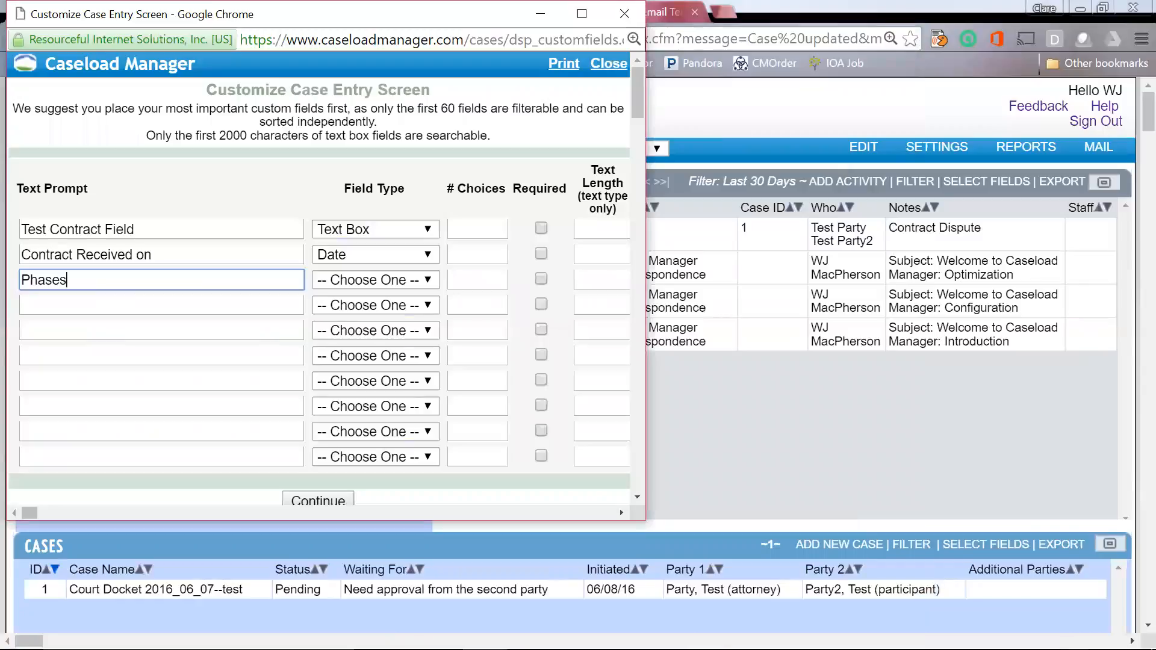
{"action": "left_click", "coordinate": [429, 280]}
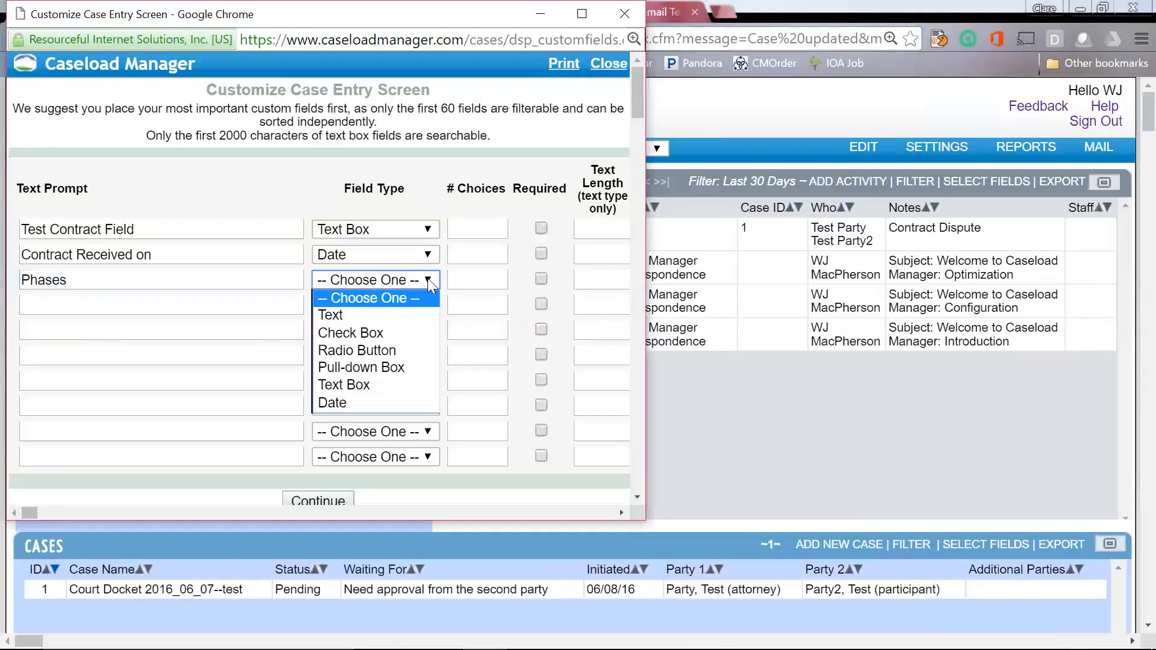
{"action": "left_click", "coordinate": [401, 366]}
{"action": "key", "text": "Tab"}
{"action": "type", "text": "5"}
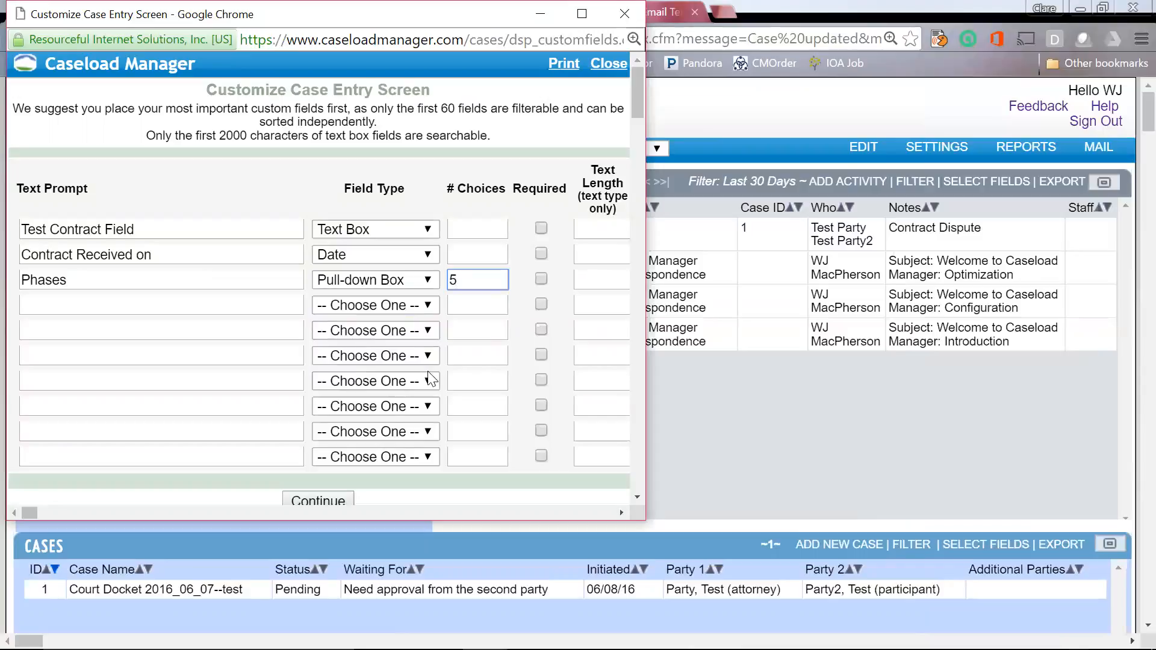
Step: Enter the five Phases choices: A, b, c, d and e
{"action": "left_click", "coordinate": [325, 498]}
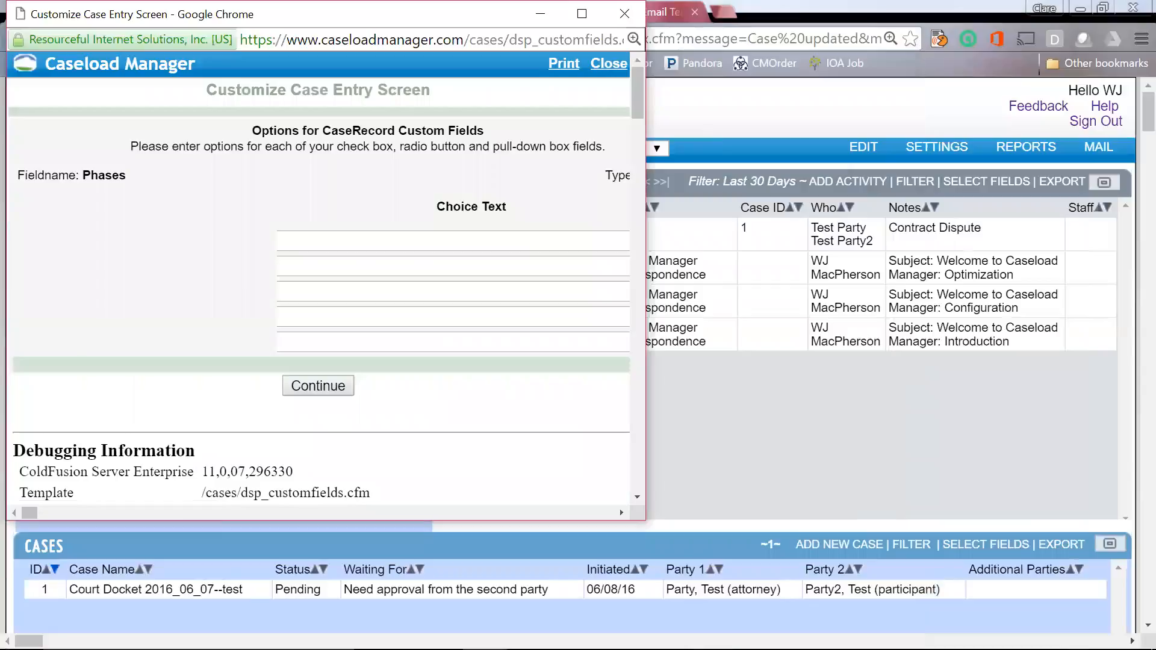
{"action": "type", "text": "A"}
{"action": "key", "text": "Tab"}
{"action": "key", "text": "Tab"}
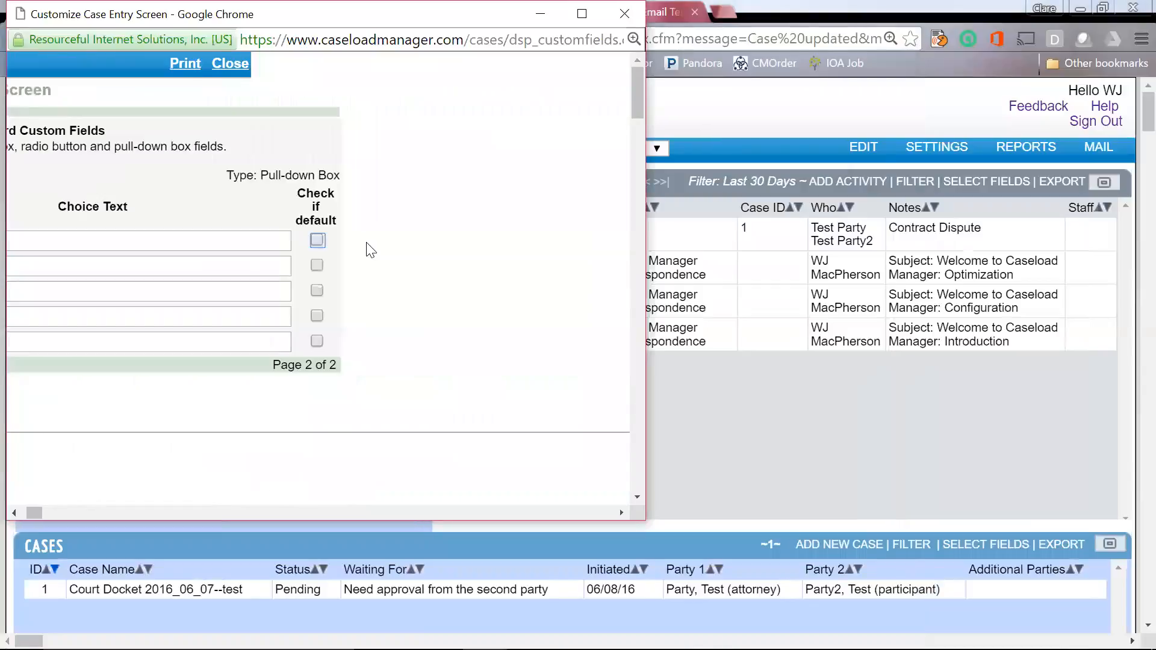
{"action": "type", "text": "b"}
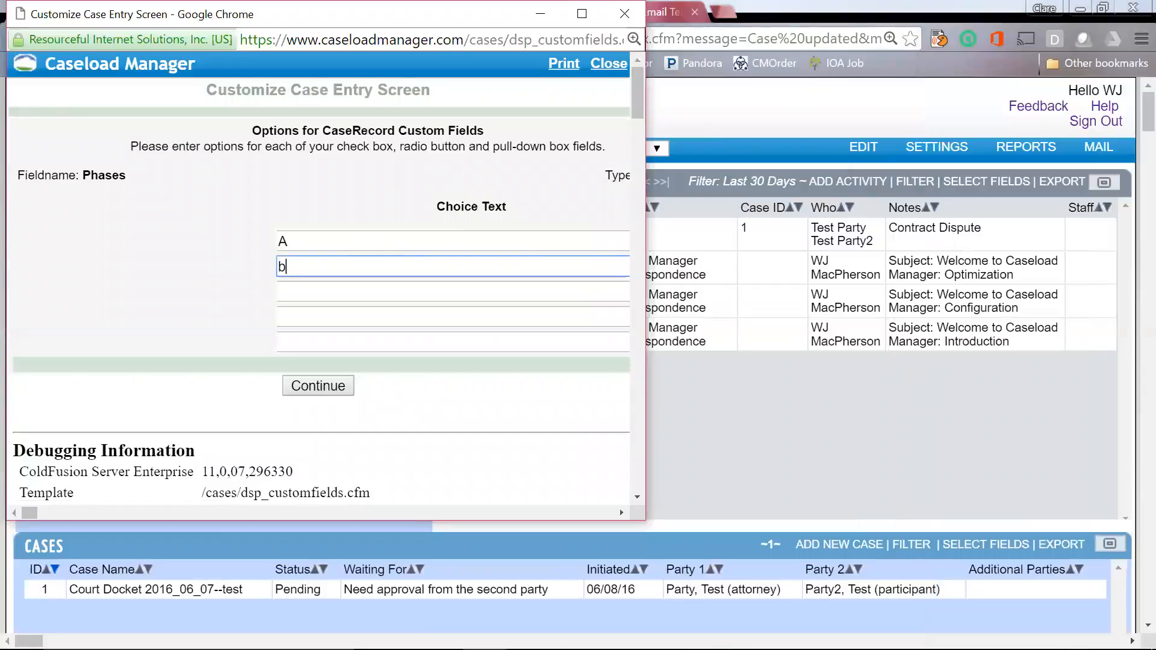
{"action": "key", "text": "Tab"}
{"action": "key", "text": "Tab"}
{"action": "type", "text": "c"}
{"action": "key", "text": "Tab"}
{"action": "key", "text": "Tab"}
{"action": "type", "text": "d"}
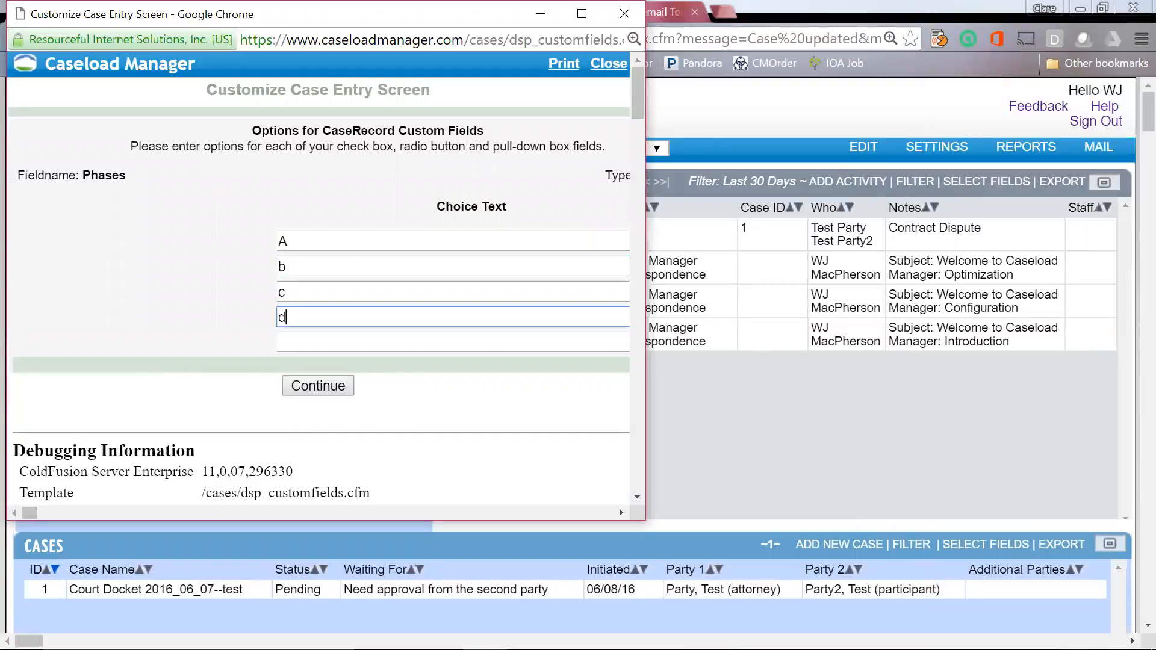
{"action": "key", "text": "Tab"}
{"action": "key", "text": "Tab"}
{"action": "type", "text": "e"}
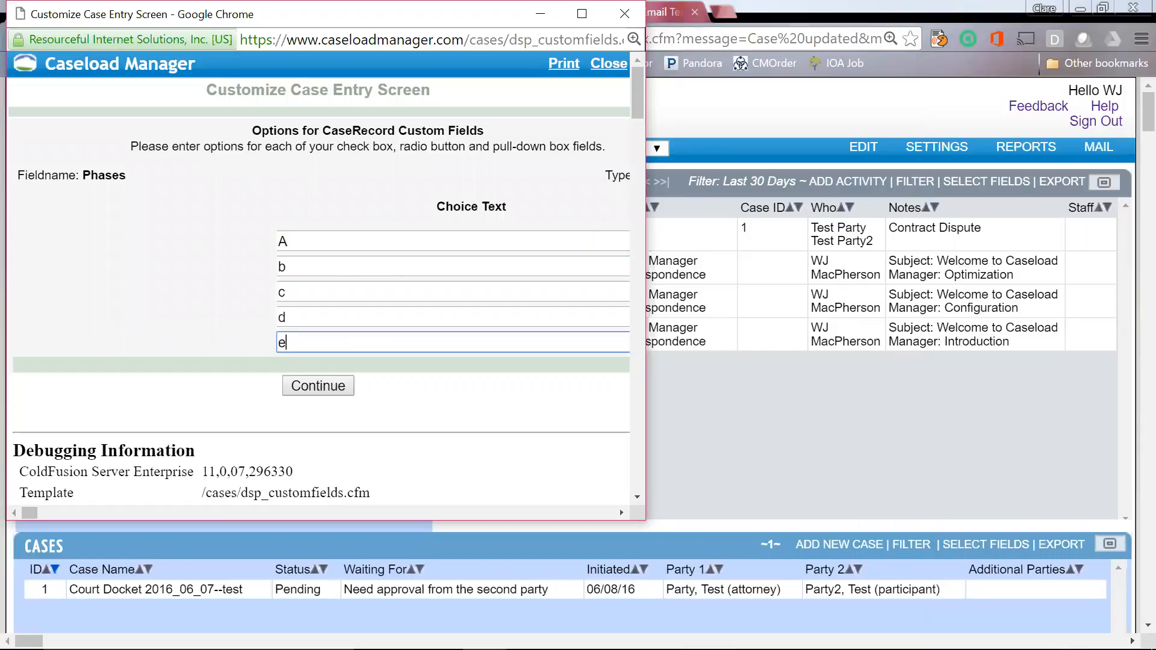
Step: Save the Phases choices, close the custom fields window, and reopen the Court Docket case
{"action": "left_click", "coordinate": [322, 386]}
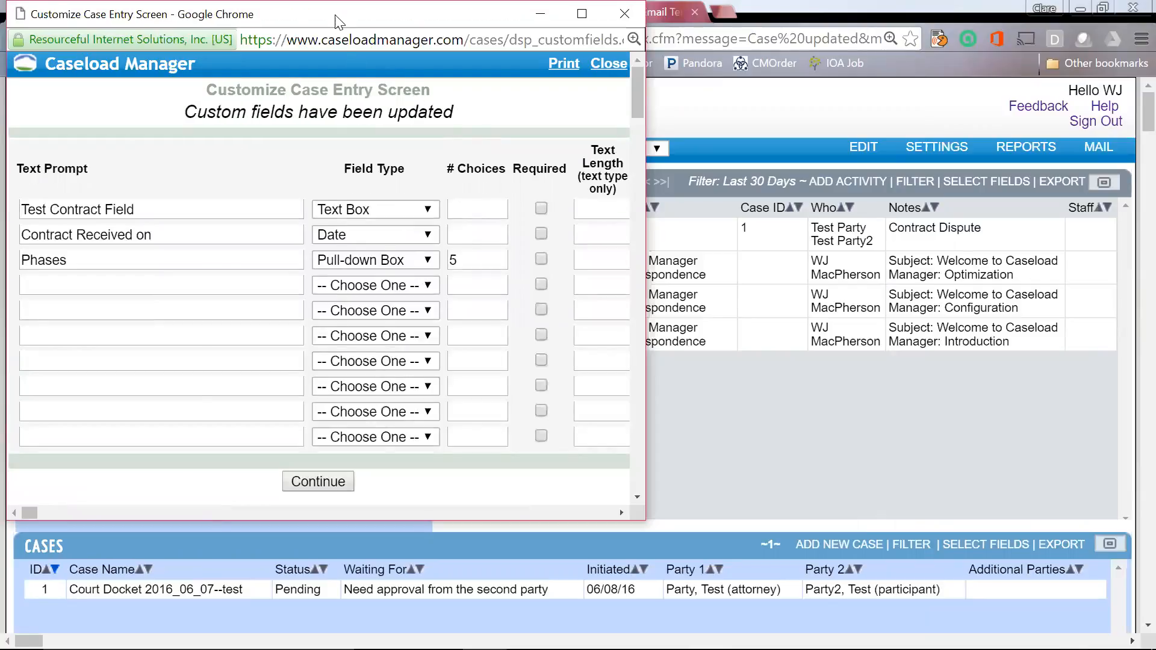
{"action": "left_click_drag", "start_coordinate": [336, 22], "coordinate": [343, 68]}
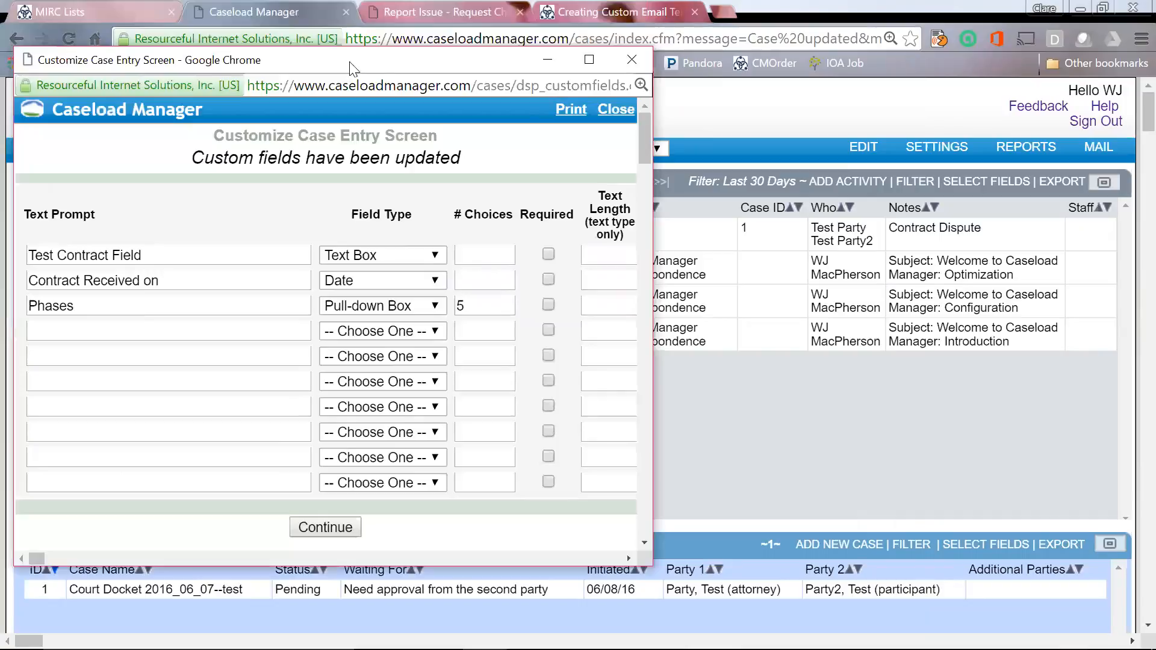
{"action": "left_click", "coordinate": [613, 110]}
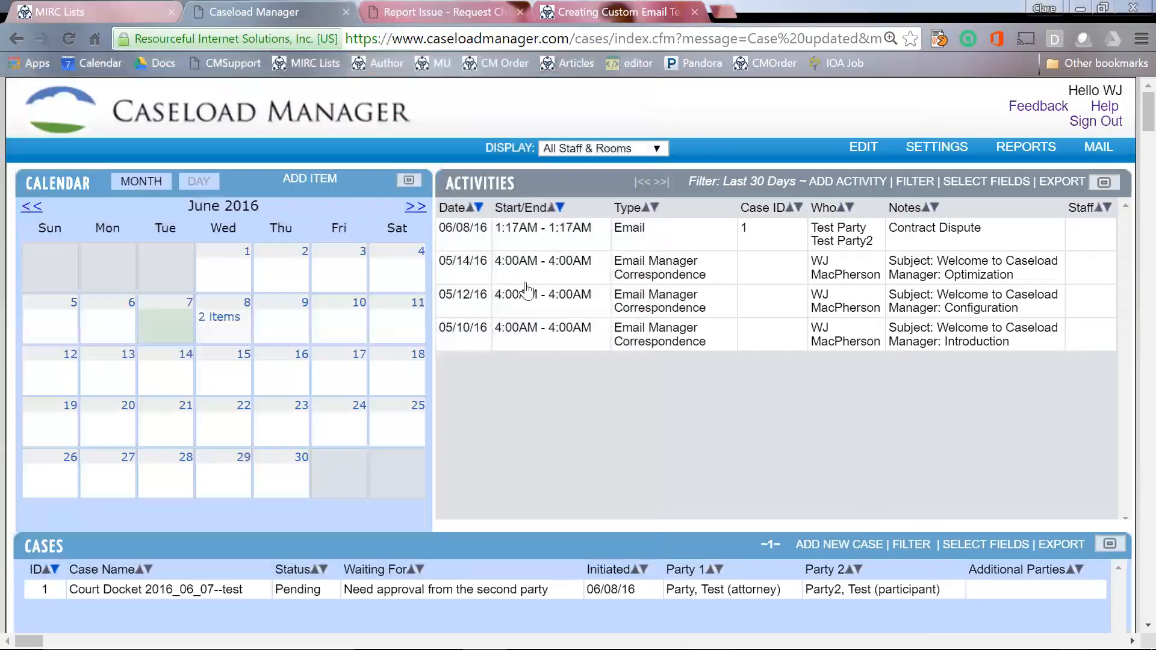
{"action": "left_click", "coordinate": [519, 593]}
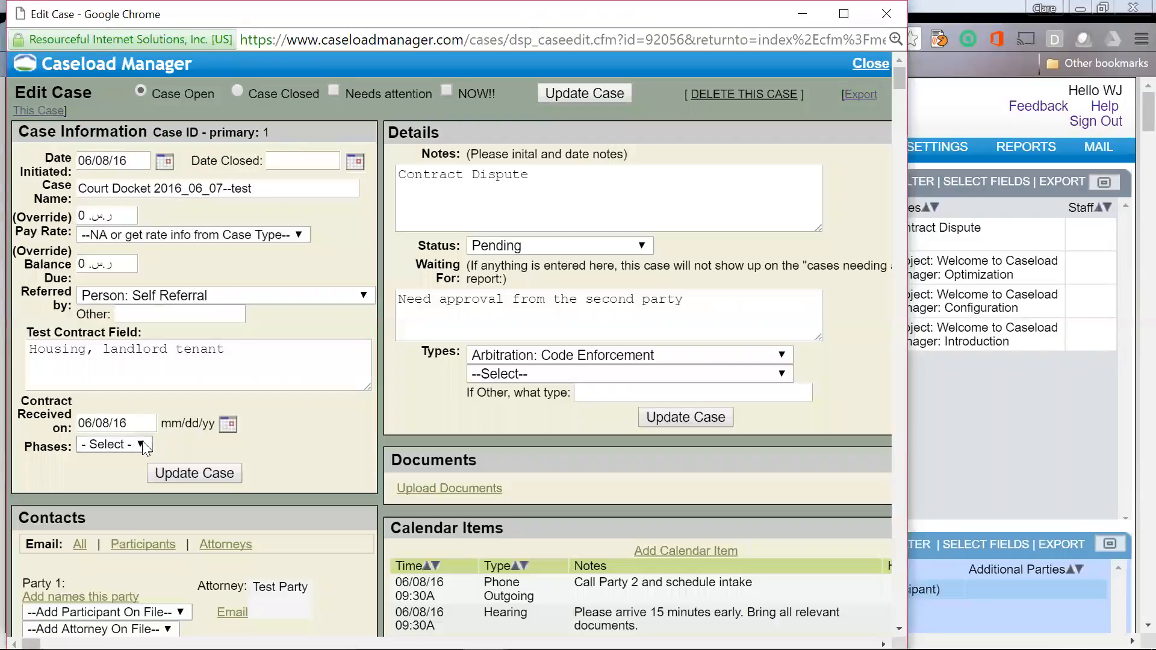
Step: Choose A from the Phases dropdown on the Court Docket case
{"action": "left_click", "coordinate": [142, 445]}
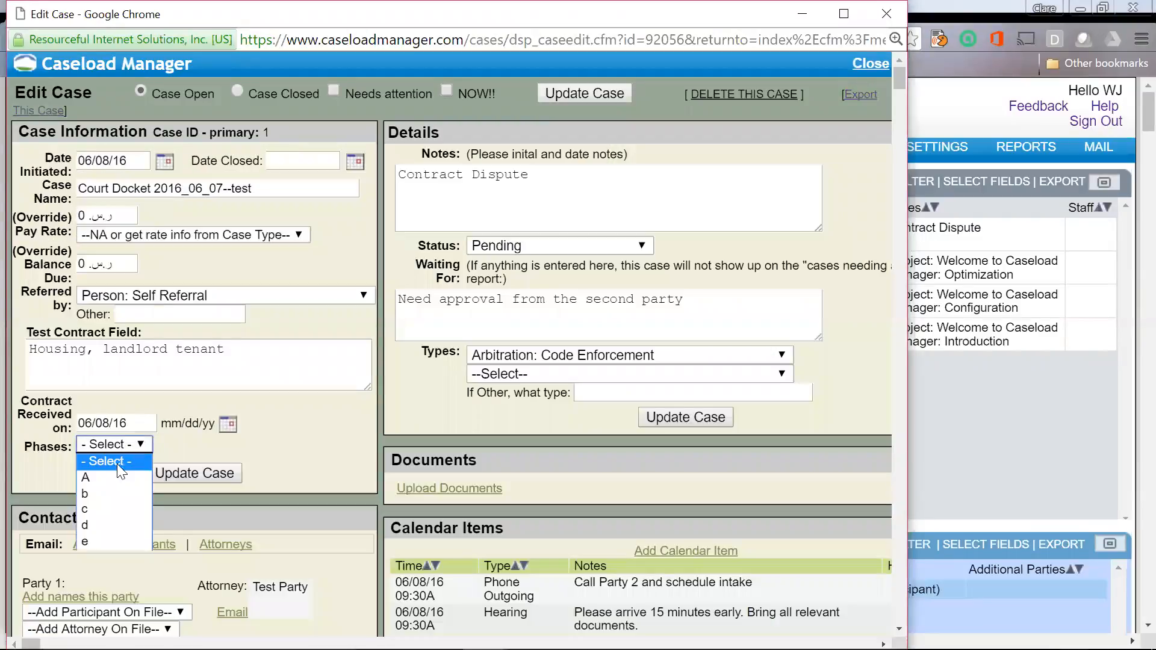
{"action": "left_click", "coordinate": [110, 483]}
{"action": "left_click", "coordinate": [327, 432]}
{"action": "scroll", "coordinate": [327, 432], "scroll_direction": "down", "scroll_amount": 2}
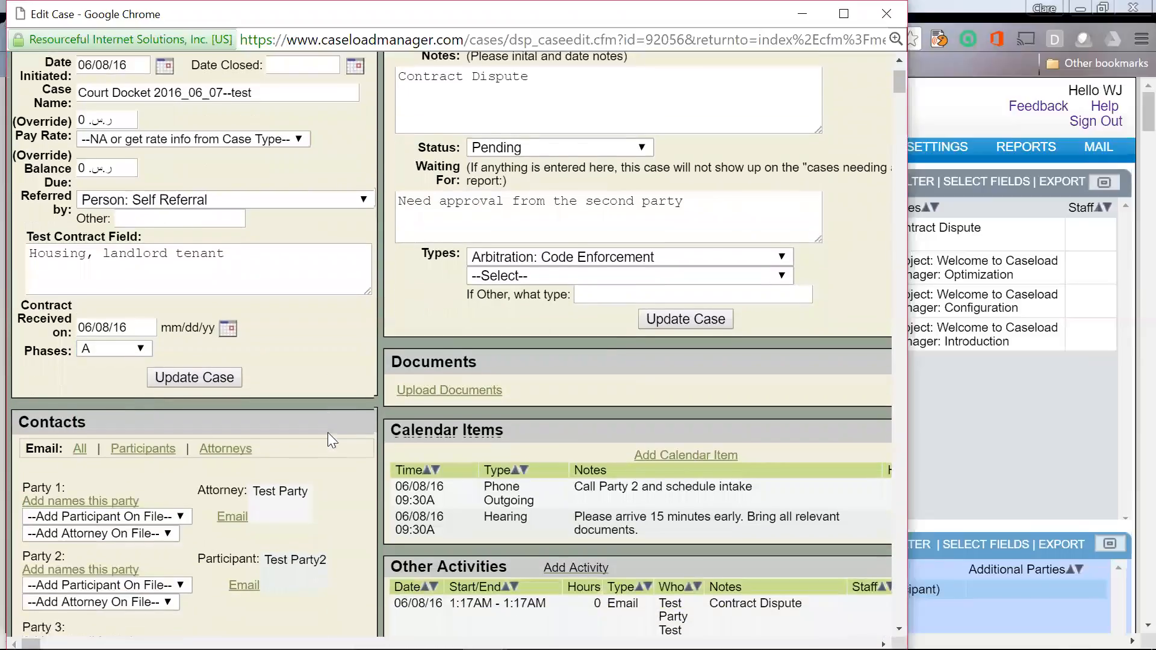
{"action": "scroll", "coordinate": [327, 432], "scroll_direction": "down", "scroll_amount": 1}
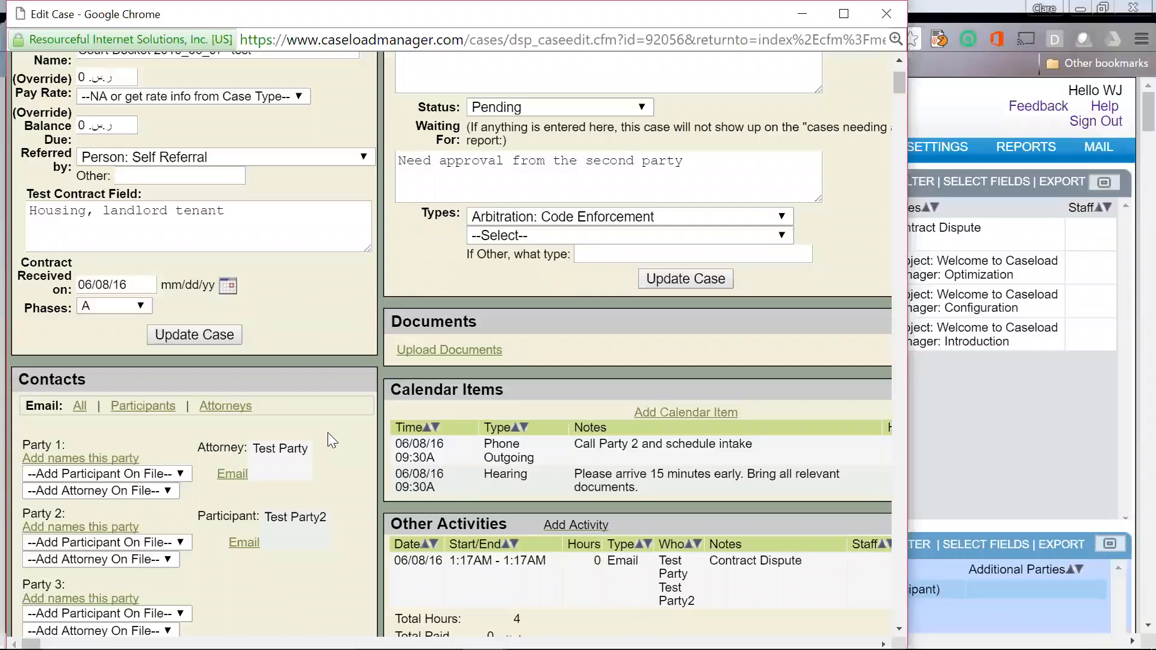
Step: Start a new calendar item on the case and check its required Staff field
{"action": "left_click", "coordinate": [685, 411]}
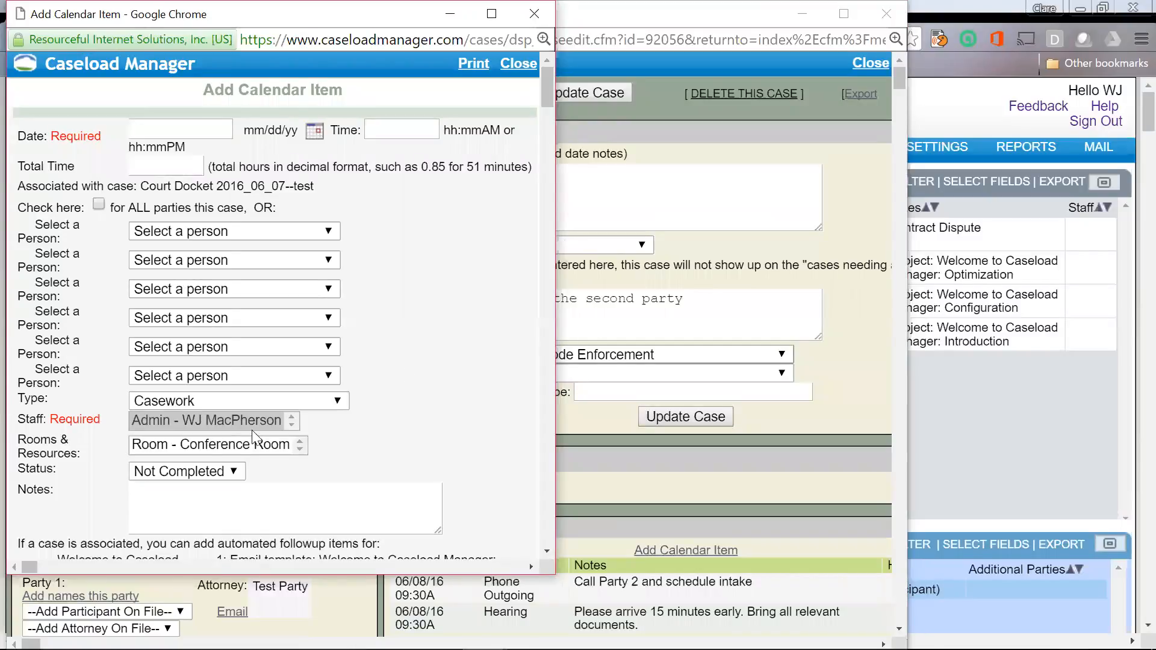
{"action": "left_click", "coordinate": [290, 425]}
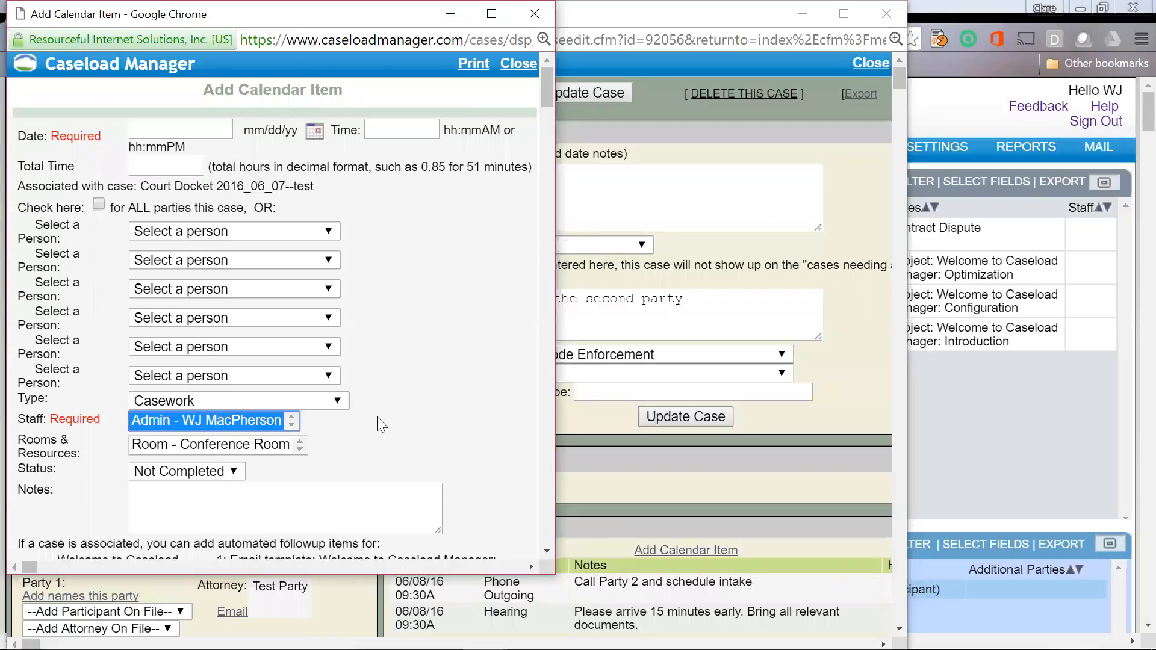
{"action": "scroll", "coordinate": [380, 425], "scroll_direction": "down", "scroll_amount": 3}
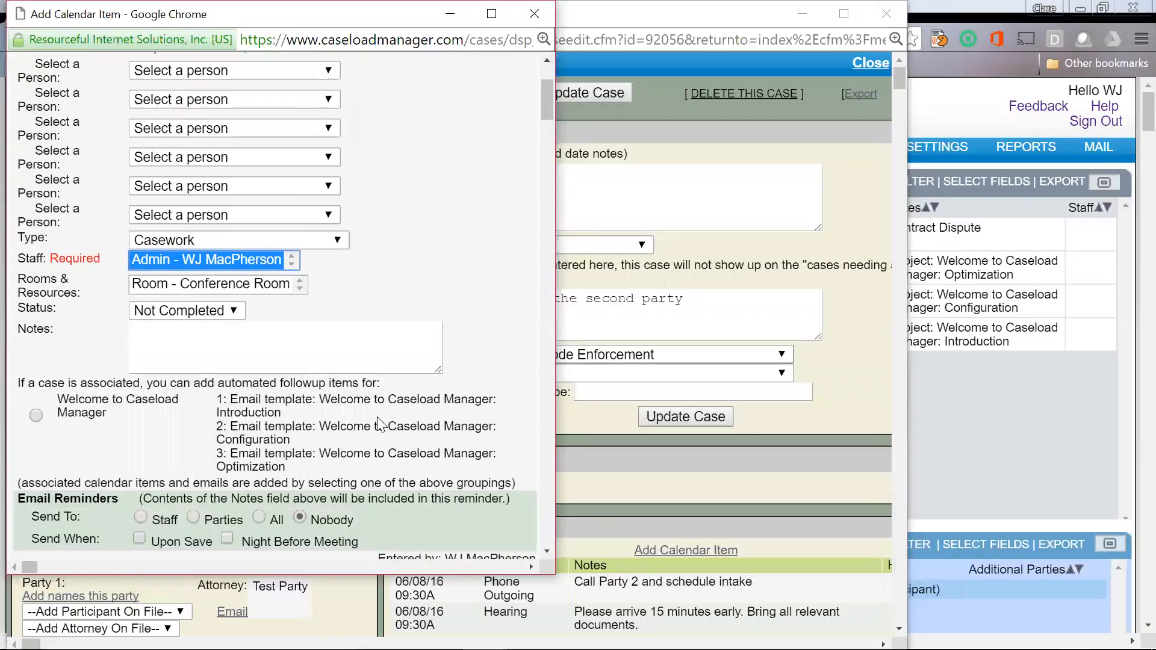
{"action": "scroll", "coordinate": [380, 425], "scroll_direction": "up", "scroll_amount": 1}
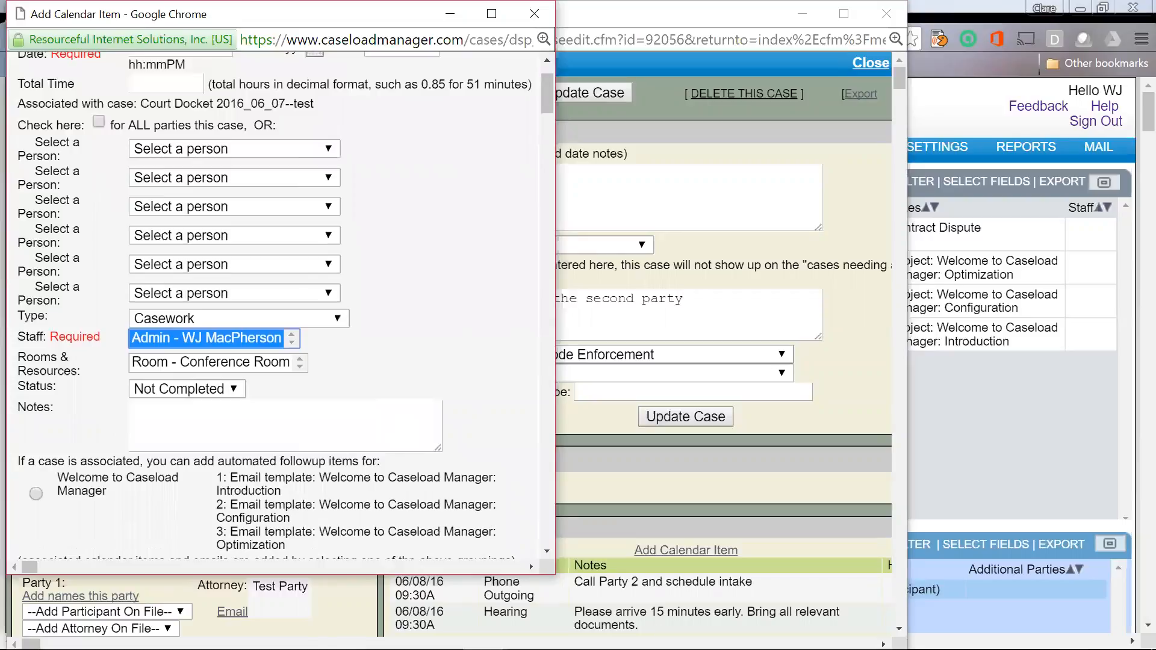
{"action": "left_click_drag", "start_coordinate": [106, 336], "coordinate": [15, 342]}
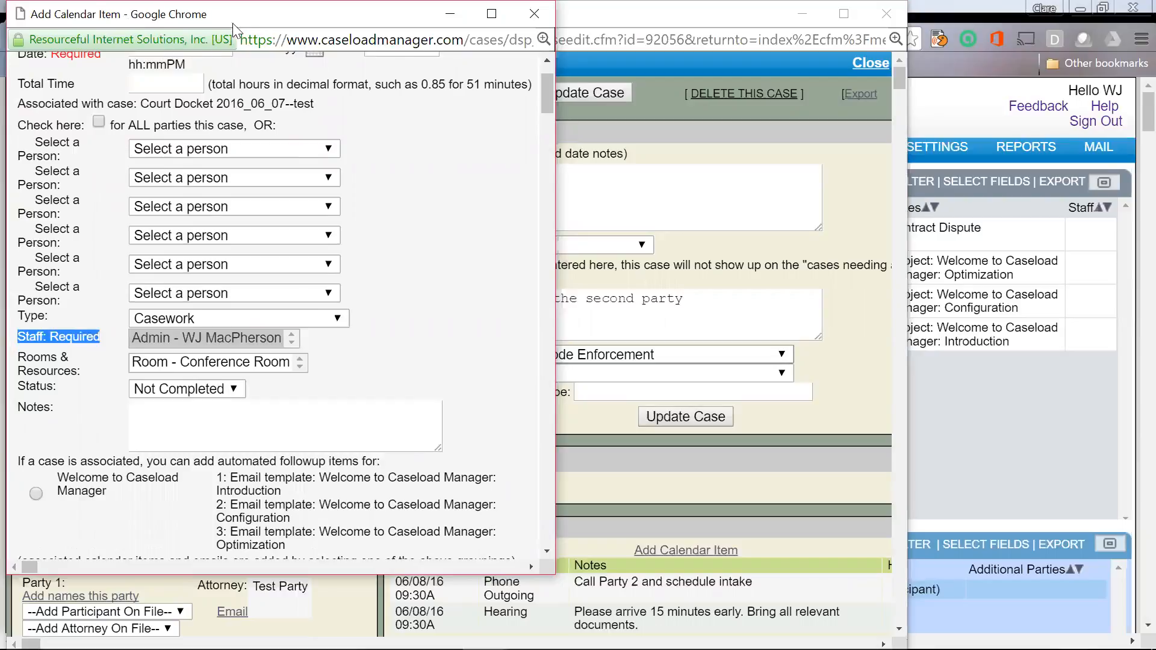
Step: Select the assigned staff member for the calendar item and scroll down to Save
{"action": "left_click_drag", "start_coordinate": [247, 20], "coordinate": [254, 84]}
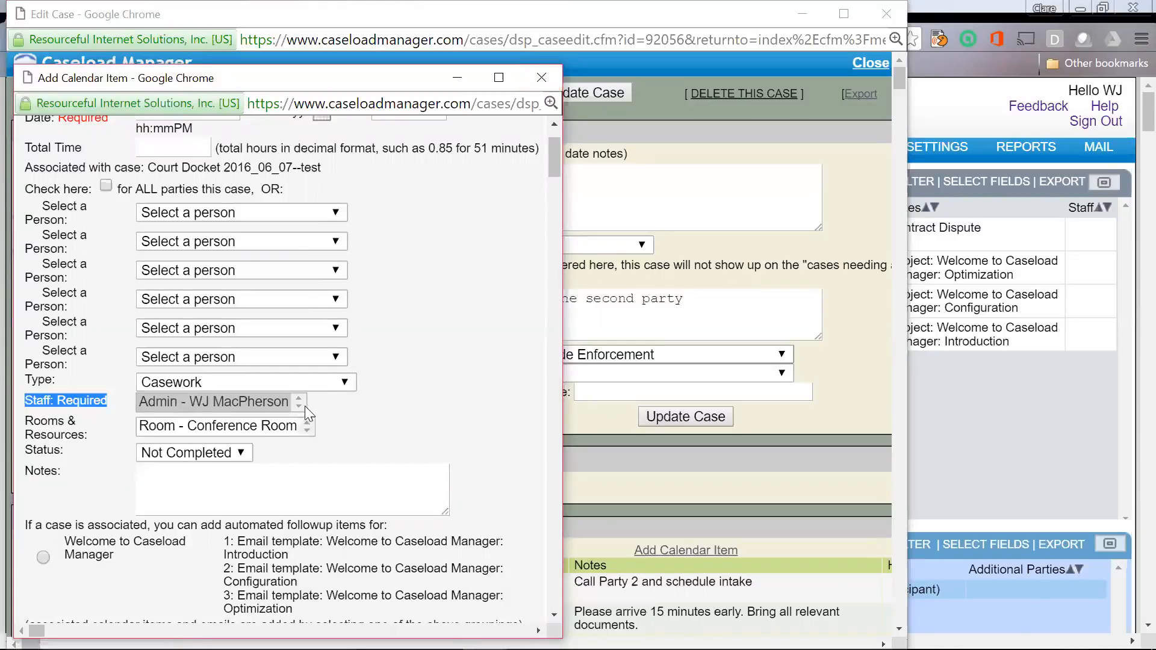
{"action": "scroll", "coordinate": [486, 310], "scroll_direction": "up", "scroll_amount": 3}
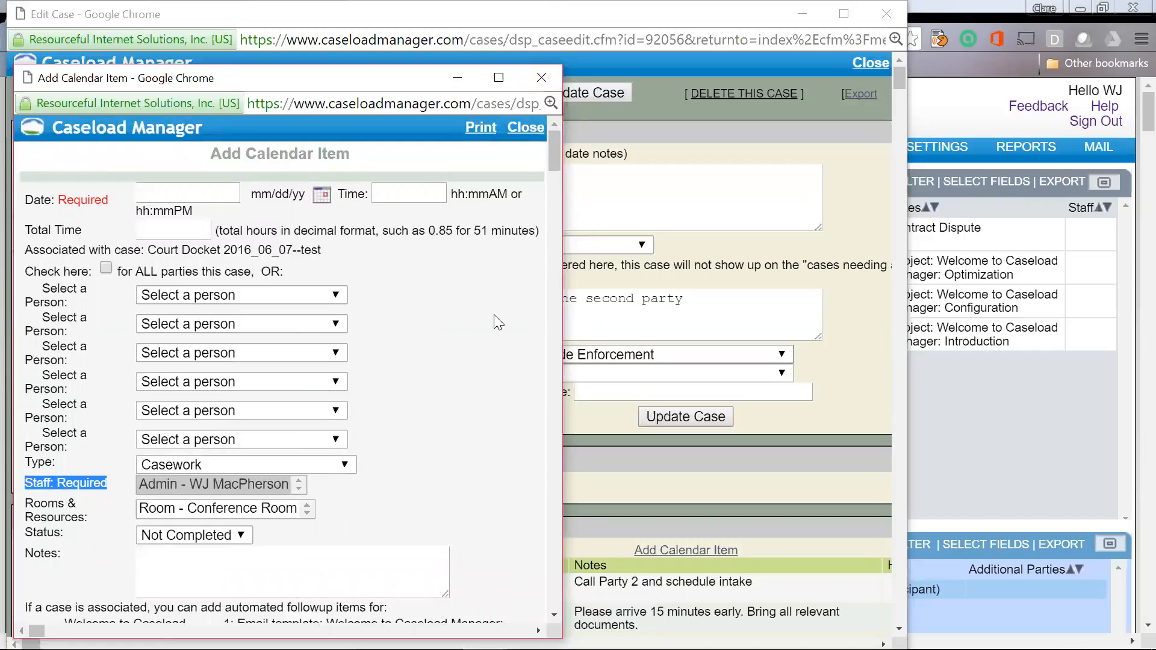
{"action": "scroll", "coordinate": [476, 378], "scroll_direction": "down", "scroll_amount": 1}
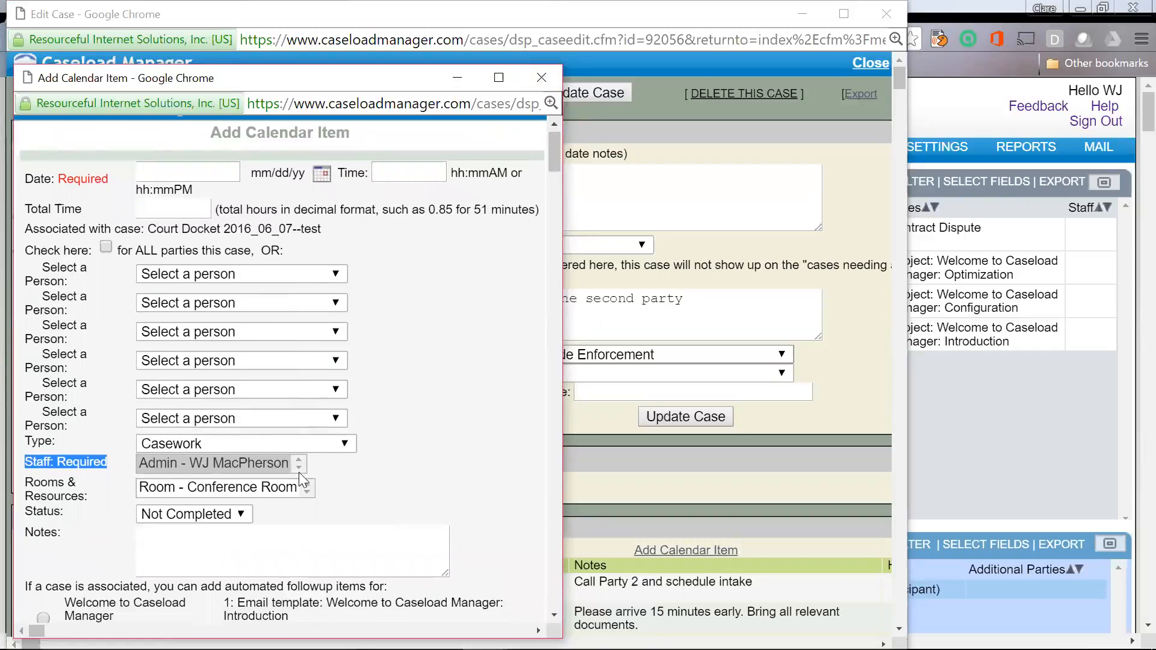
{"action": "left_click", "coordinate": [297, 469]}
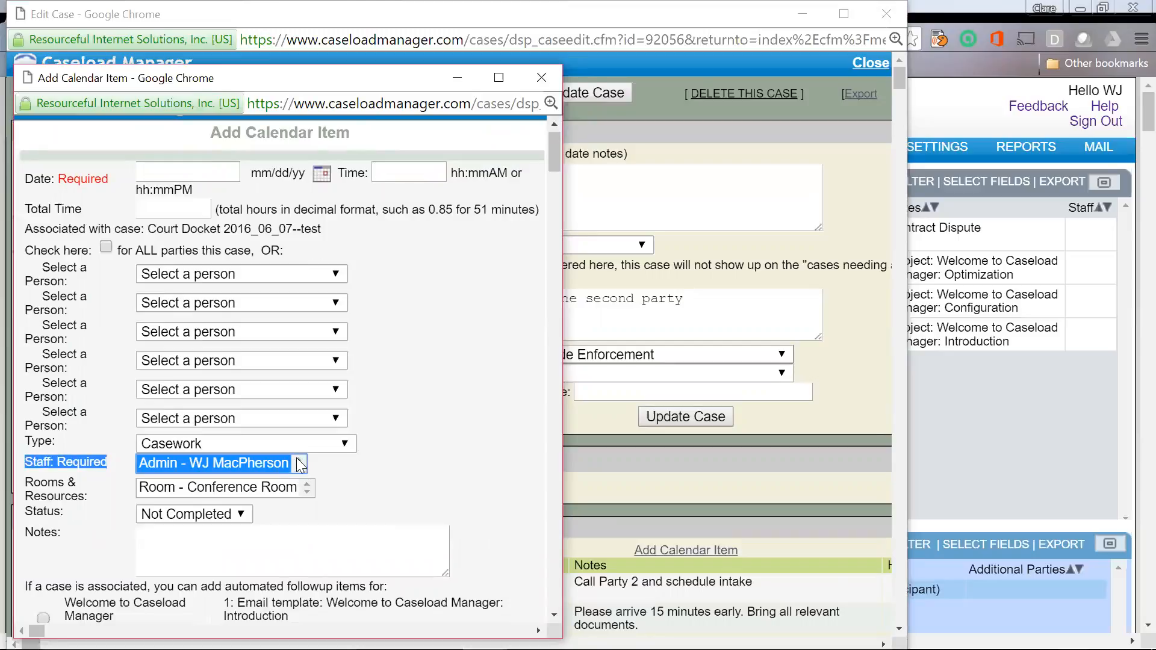
{"action": "left_click", "coordinate": [103, 436]}
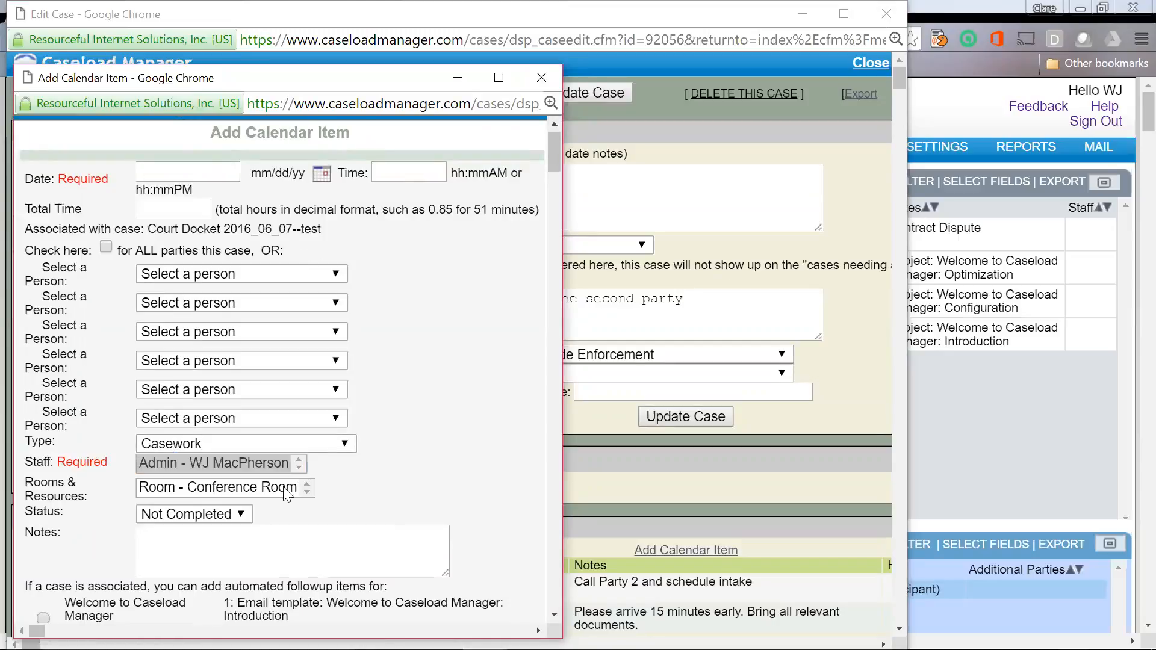
{"action": "scroll", "coordinate": [467, 475], "scroll_direction": "down", "scroll_amount": 3}
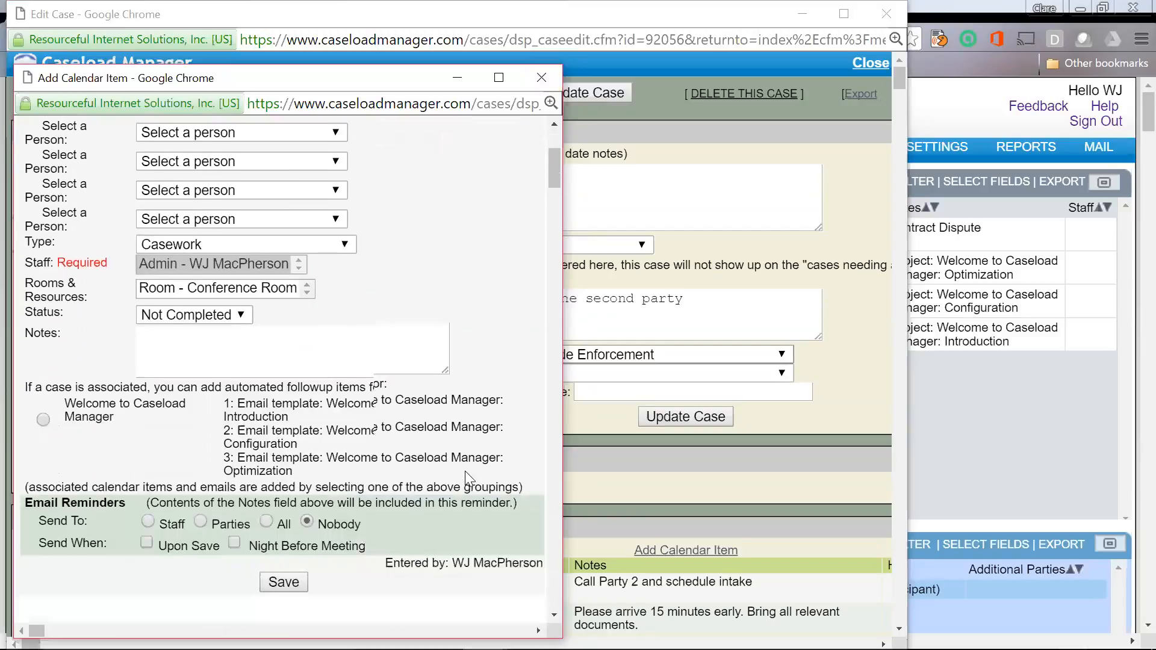
Step: Try saving the calendar item, dismiss the invalid date alert, and close it unsaved
{"action": "left_click", "coordinate": [283, 578]}
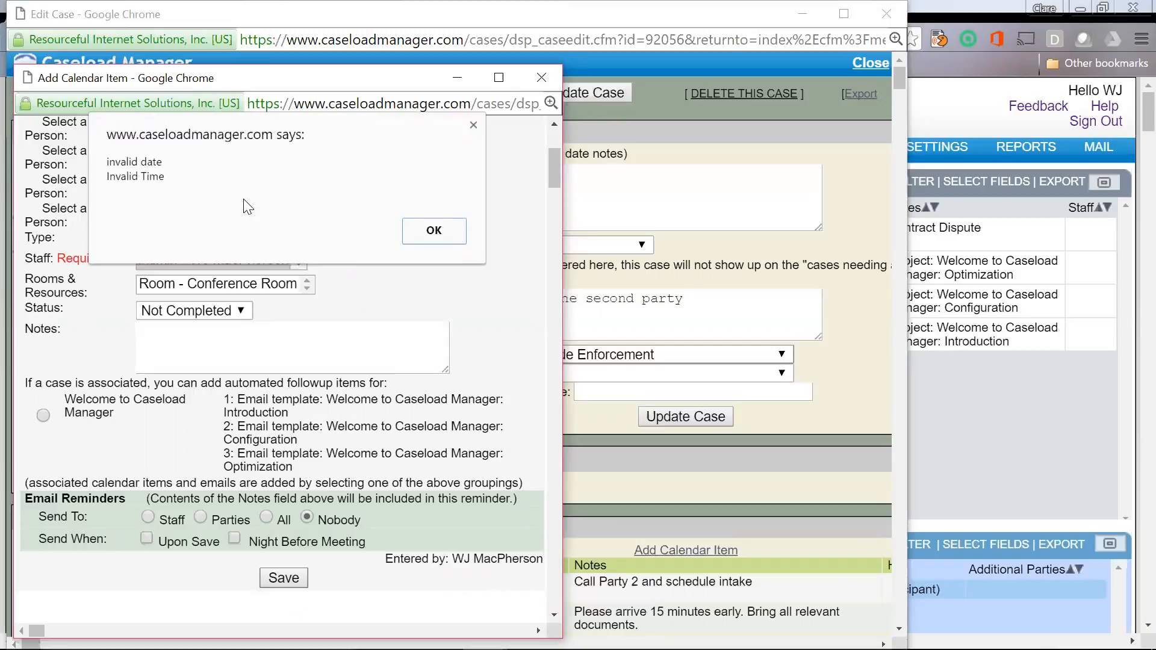
{"action": "left_click", "coordinate": [437, 232]}
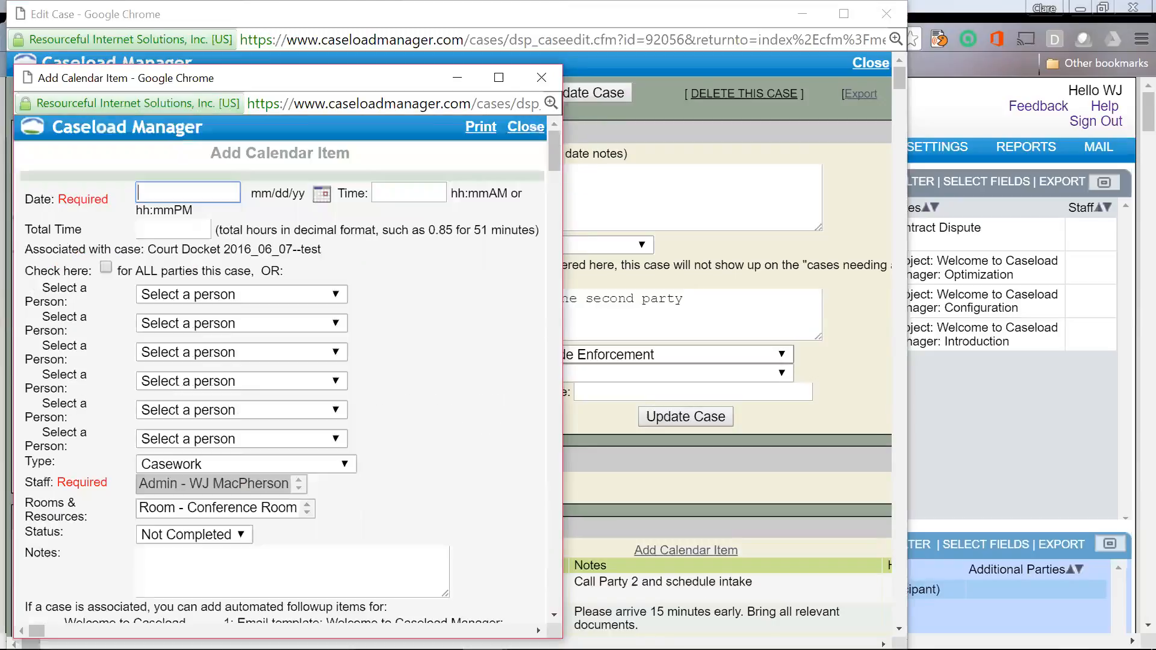
{"action": "left_click", "coordinate": [547, 74]}
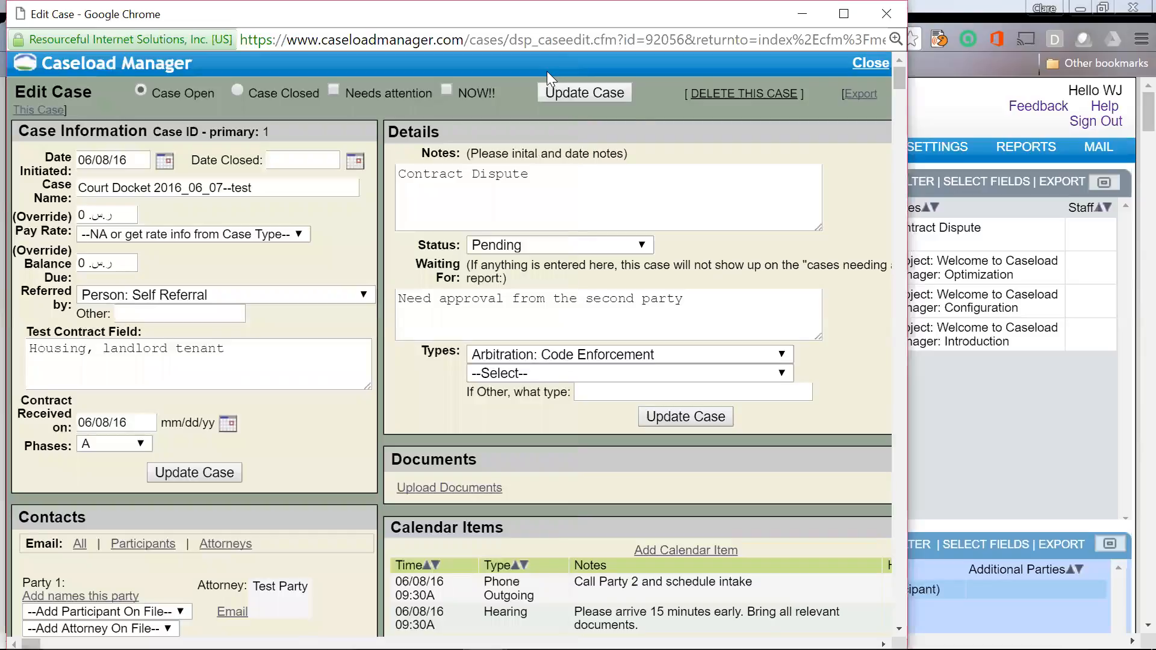
{"action": "left_click", "coordinate": [870, 63]}
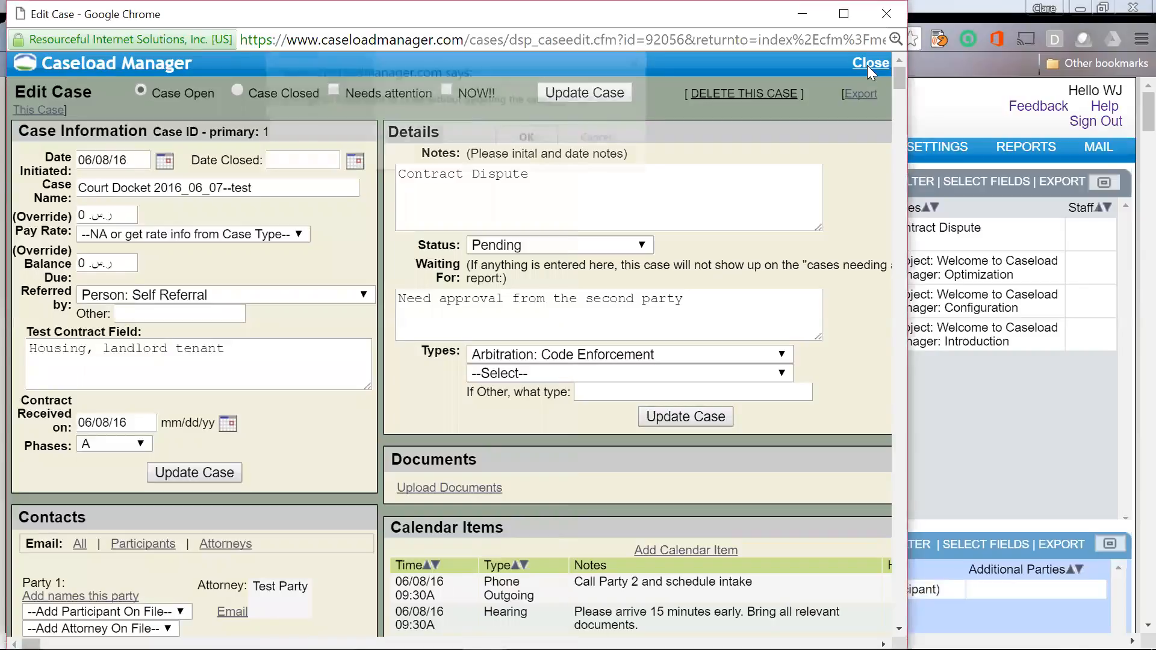
Step: Close the case editor and start a new Admin staff record with All Access
{"action": "left_click", "coordinate": [538, 137]}
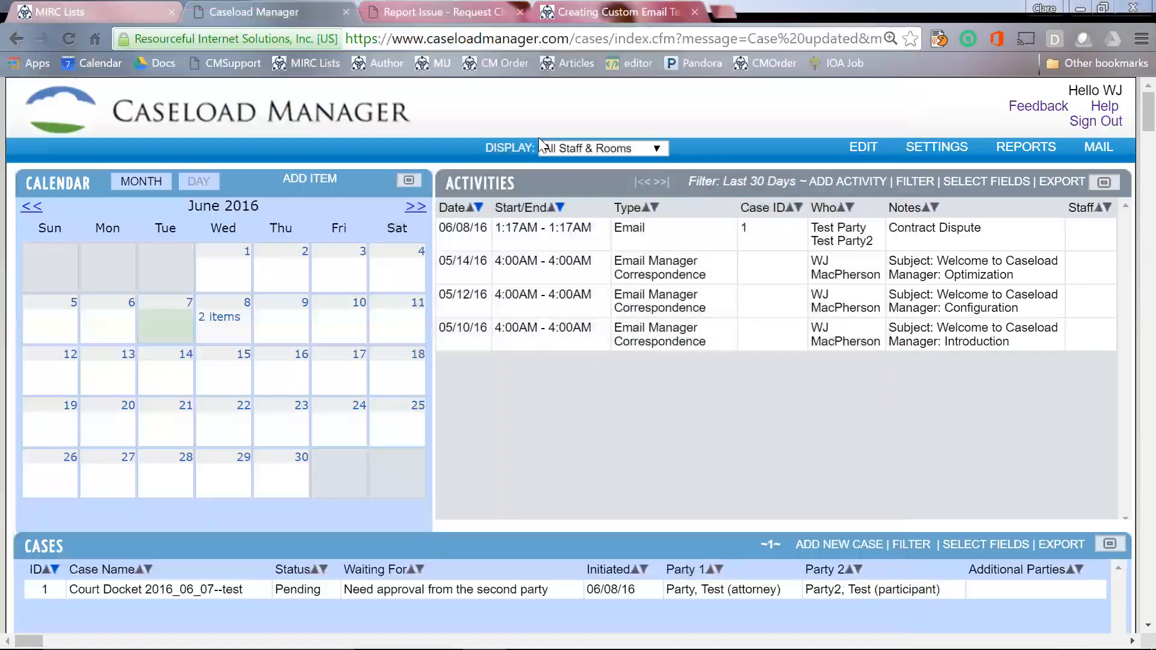
{"action": "mouse_move", "coordinate": [858, 147]}
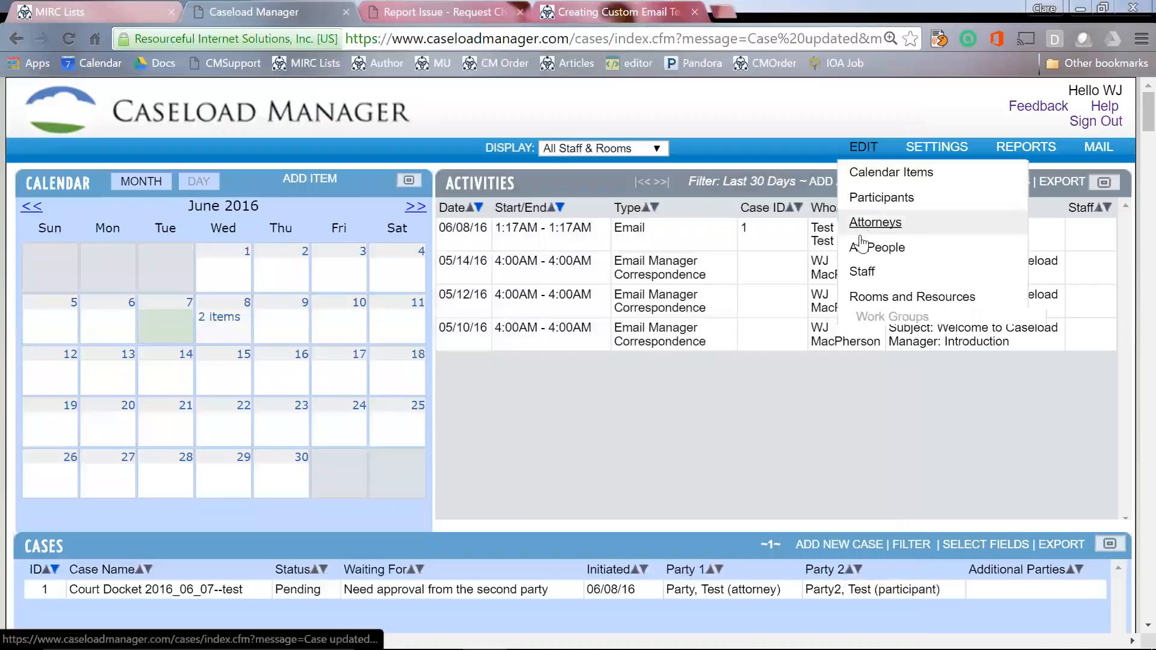
{"action": "left_click", "coordinate": [863, 274]}
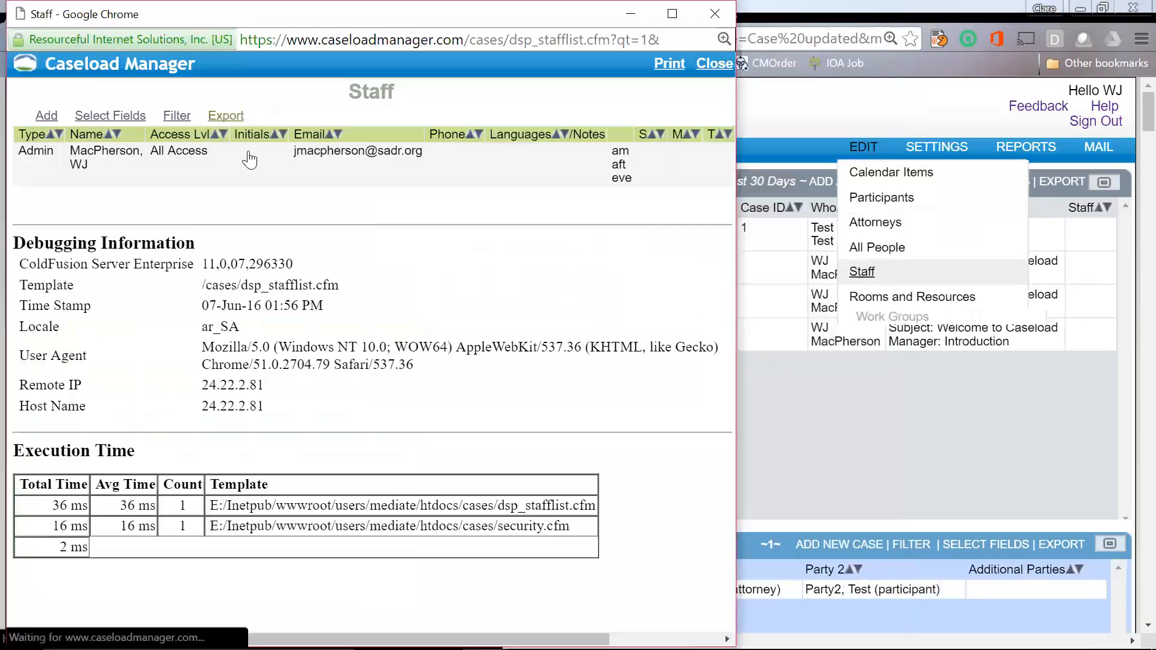
{"action": "left_click", "coordinate": [42, 120]}
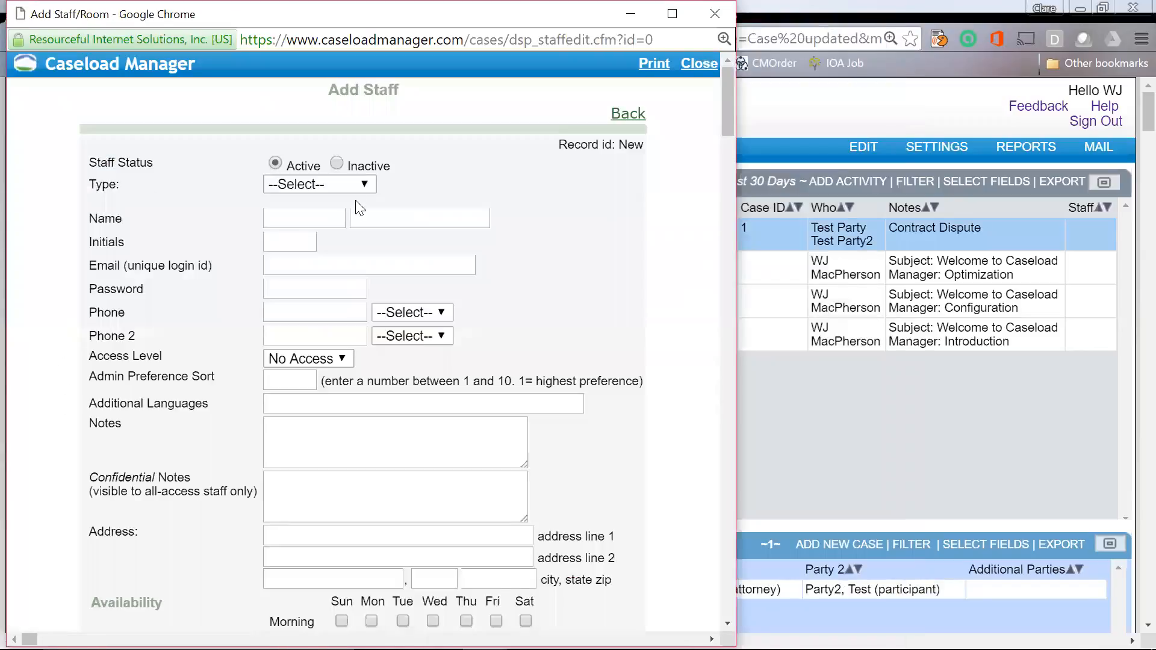
{"action": "left_click", "coordinate": [365, 179]}
{"action": "left_click", "coordinate": [339, 252]}
{"action": "left_click", "coordinate": [334, 361]}
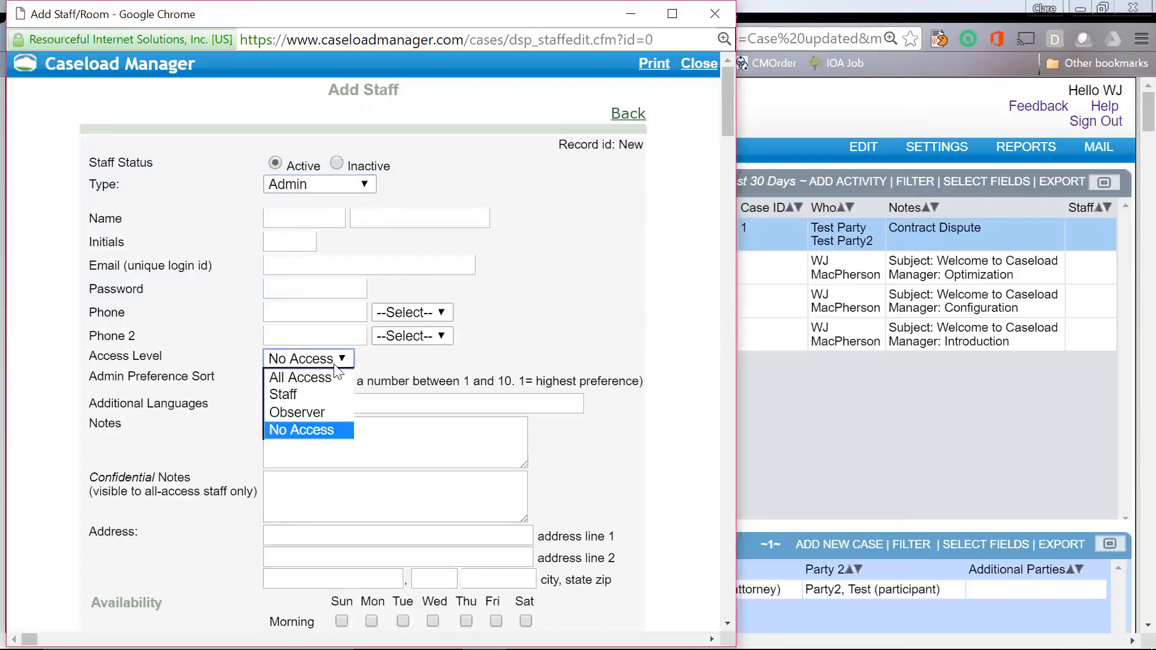
{"action": "left_click", "coordinate": [330, 377]}
Step: Enter the staff member's name as Test System
{"action": "left_click", "coordinate": [304, 218]}
{"action": "type", "text": "Test"}
{"action": "key", "text": "Tab"}
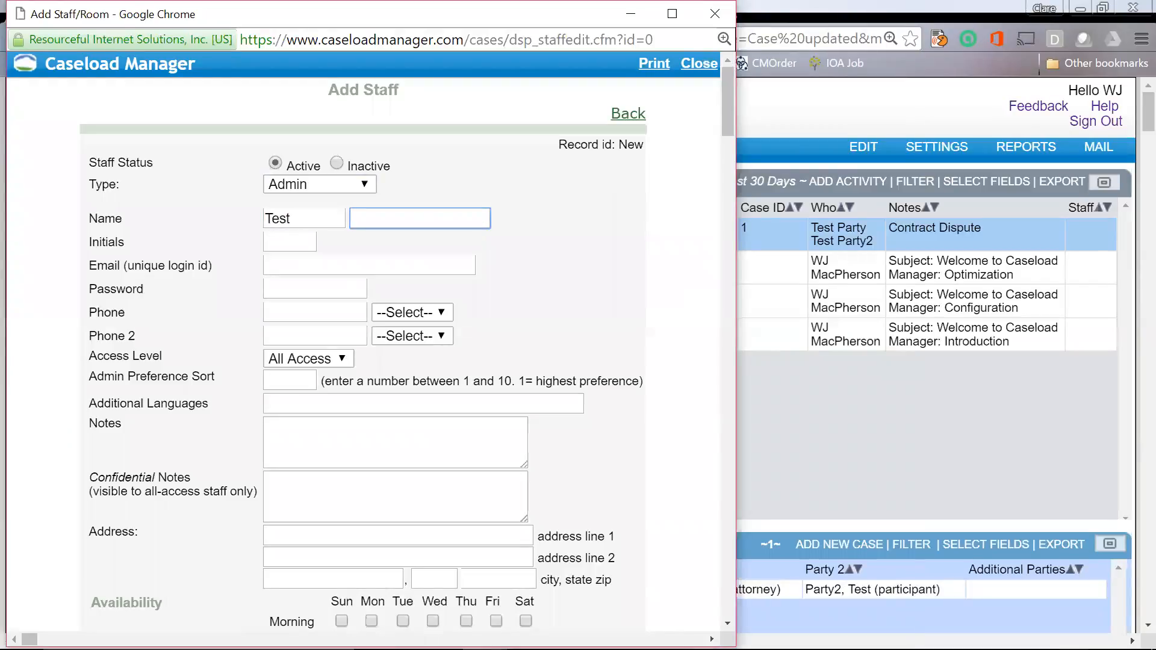
{"action": "type", "text": "System"}
{"action": "key", "text": "Tab"}
{"action": "key", "text": "Tab"}
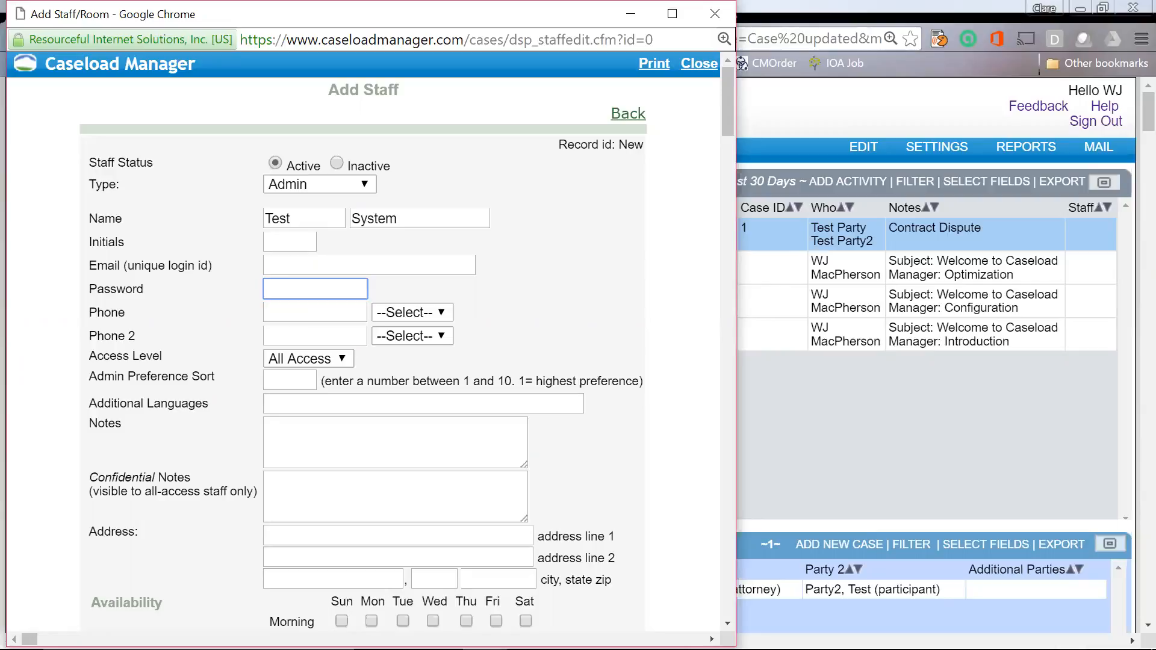
Step: Review the access level choices, then return to the main Caseload Manager page
{"action": "left_click", "coordinate": [339, 359]}
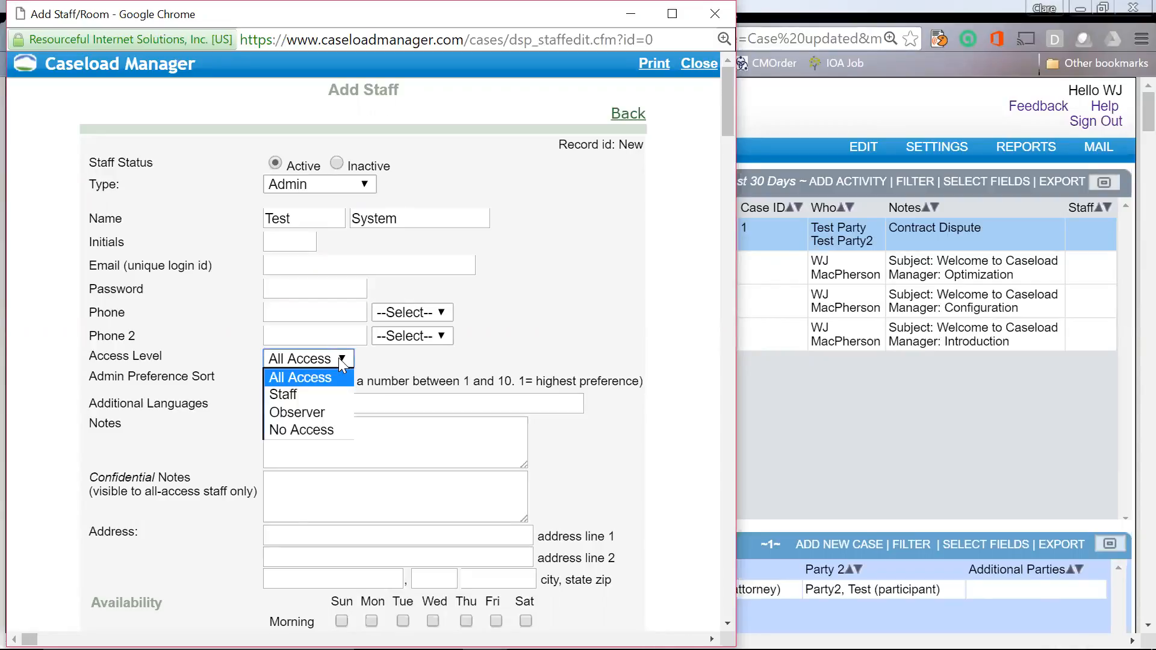
{"action": "left_click", "coordinate": [338, 358]}
{"action": "left_click", "coordinate": [338, 359]}
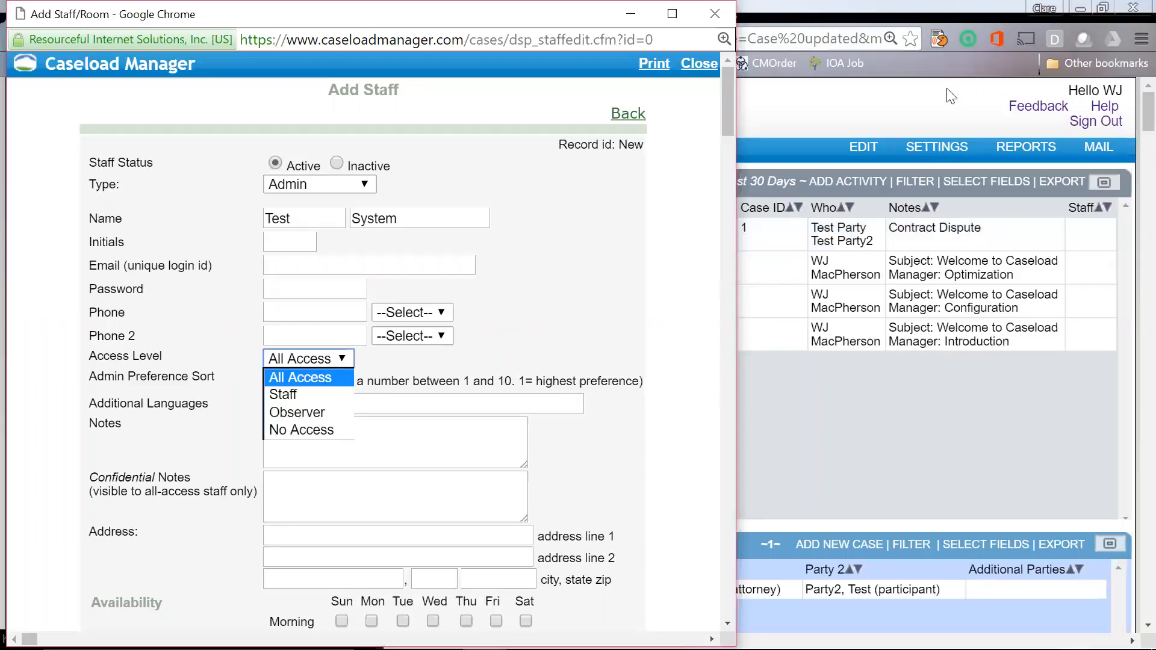
{"action": "left_click", "coordinate": [950, 104]}
Step: Open Staff Access Levels and start adding a new access level
{"action": "mouse_move", "coordinate": [942, 147]}
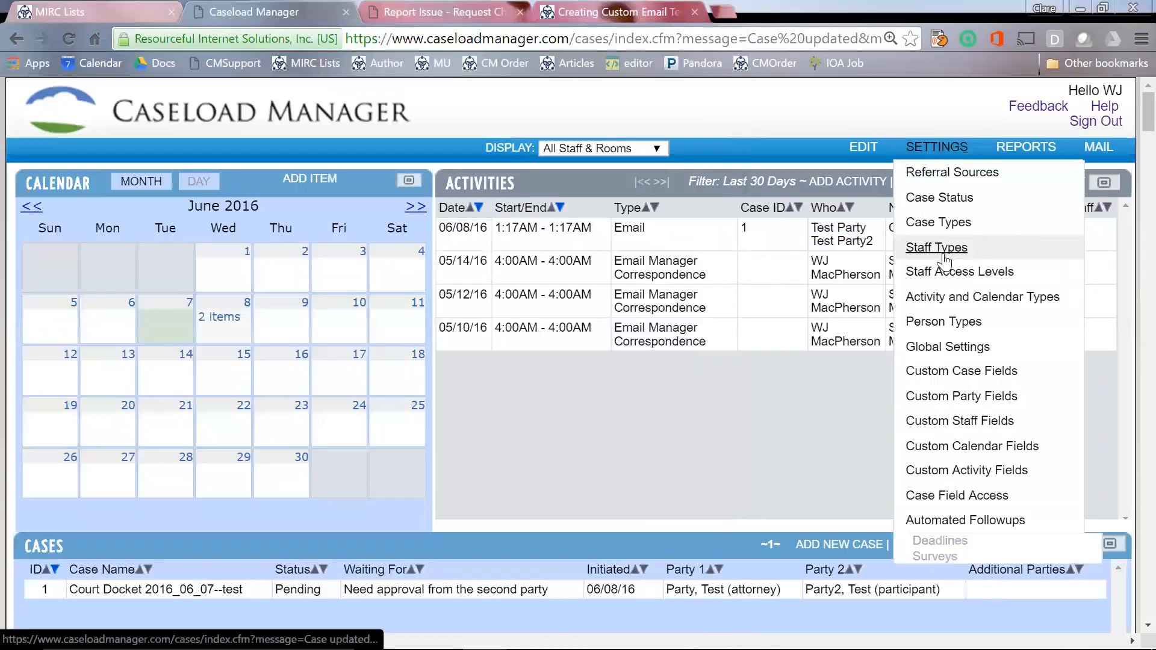
{"action": "left_click", "coordinate": [945, 274]}
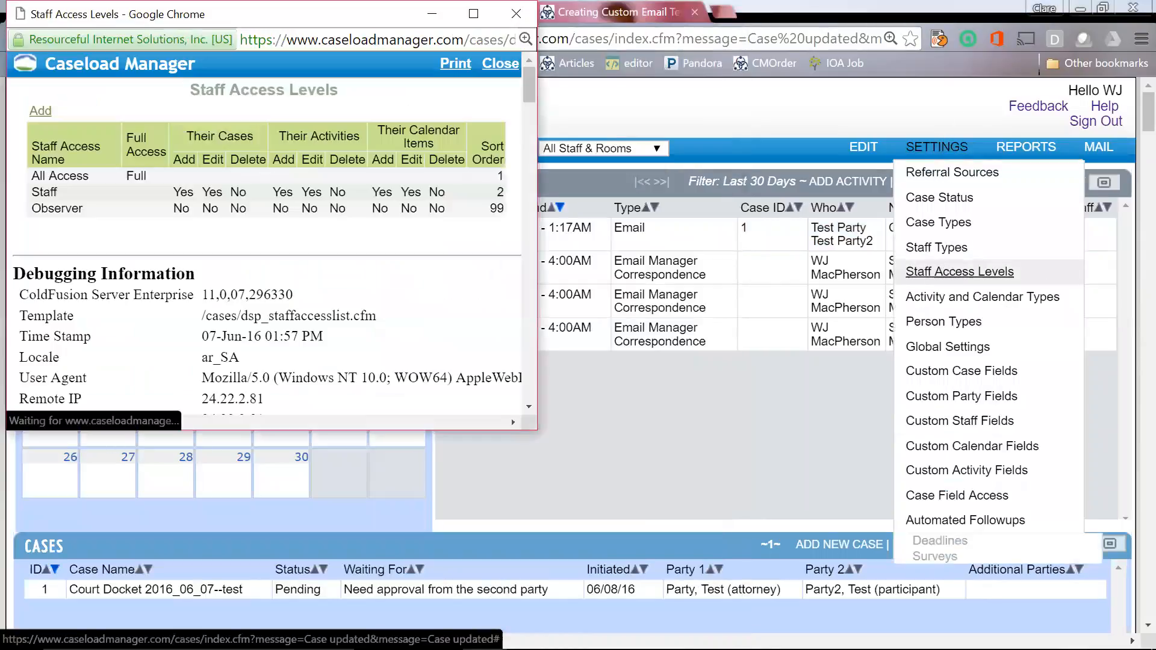
{"action": "left_click", "coordinate": [47, 114]}
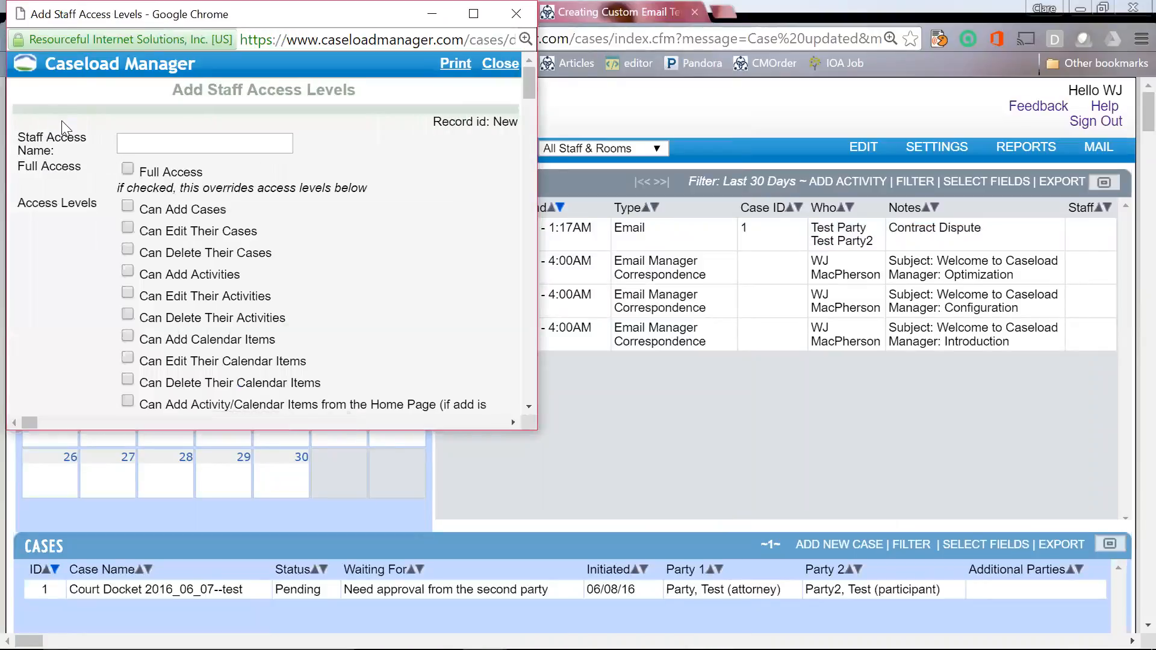
{"action": "scroll", "coordinate": [339, 277], "scroll_direction": "down", "scroll_amount": 2}
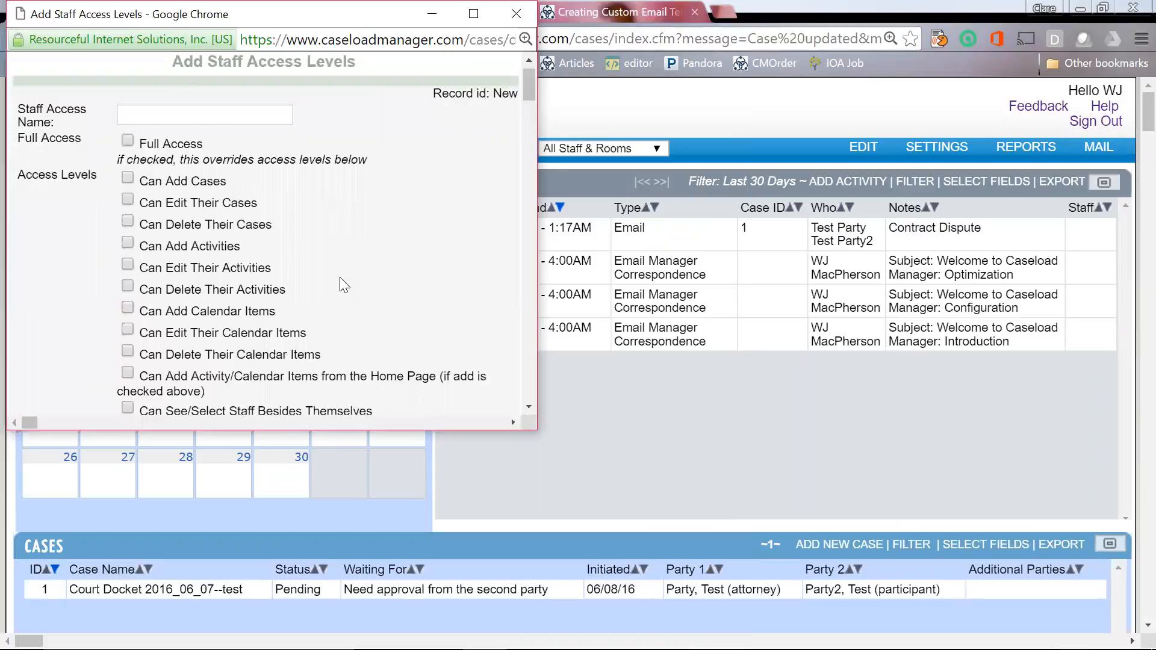
{"action": "scroll", "coordinate": [339, 277], "scroll_direction": "down", "scroll_amount": 1}
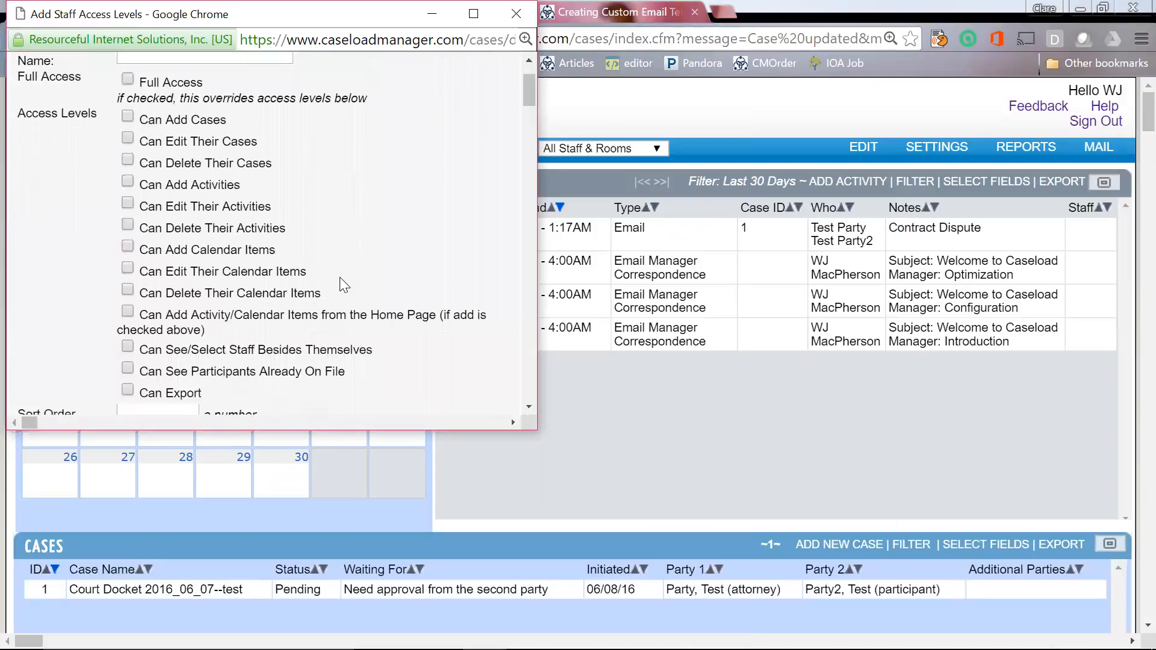
{"action": "scroll", "coordinate": [339, 277], "scroll_direction": "up", "scroll_amount": 2}
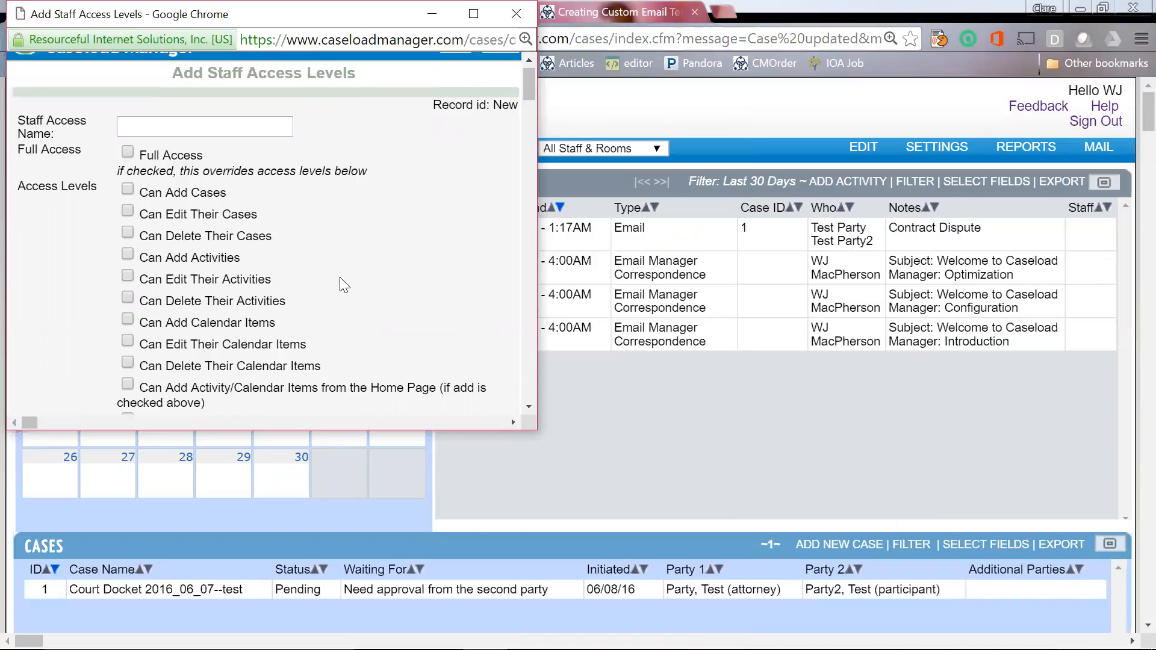
Step: Enter an e-mail address as the Staff Access Name
{"action": "left_click", "coordinate": [161, 126]}
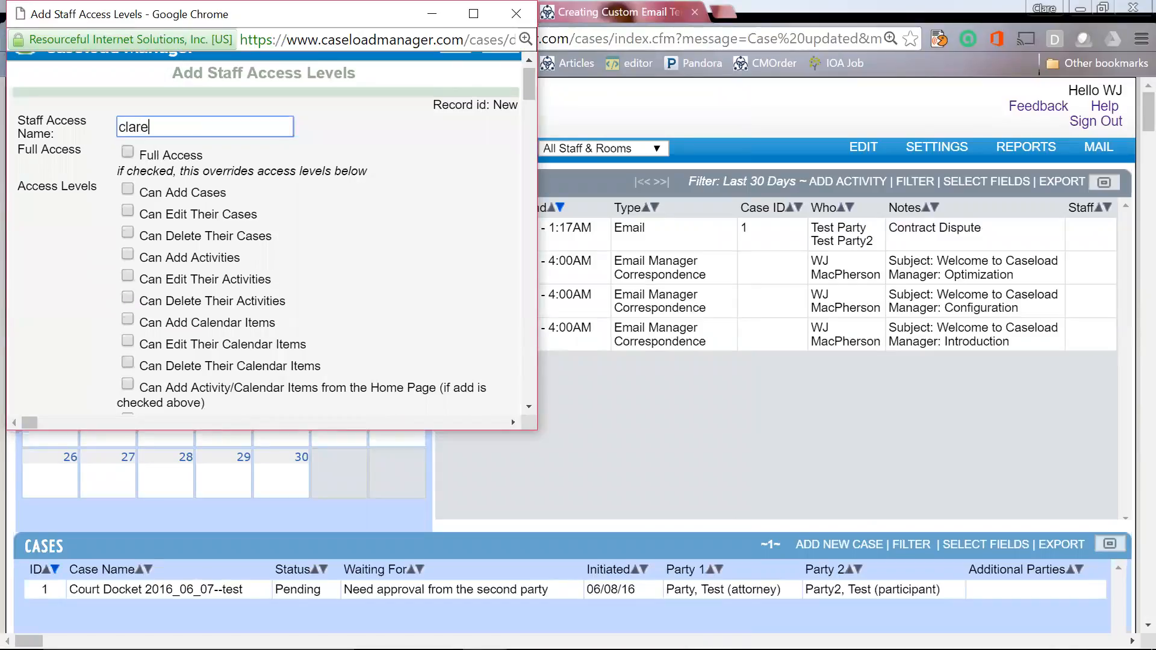
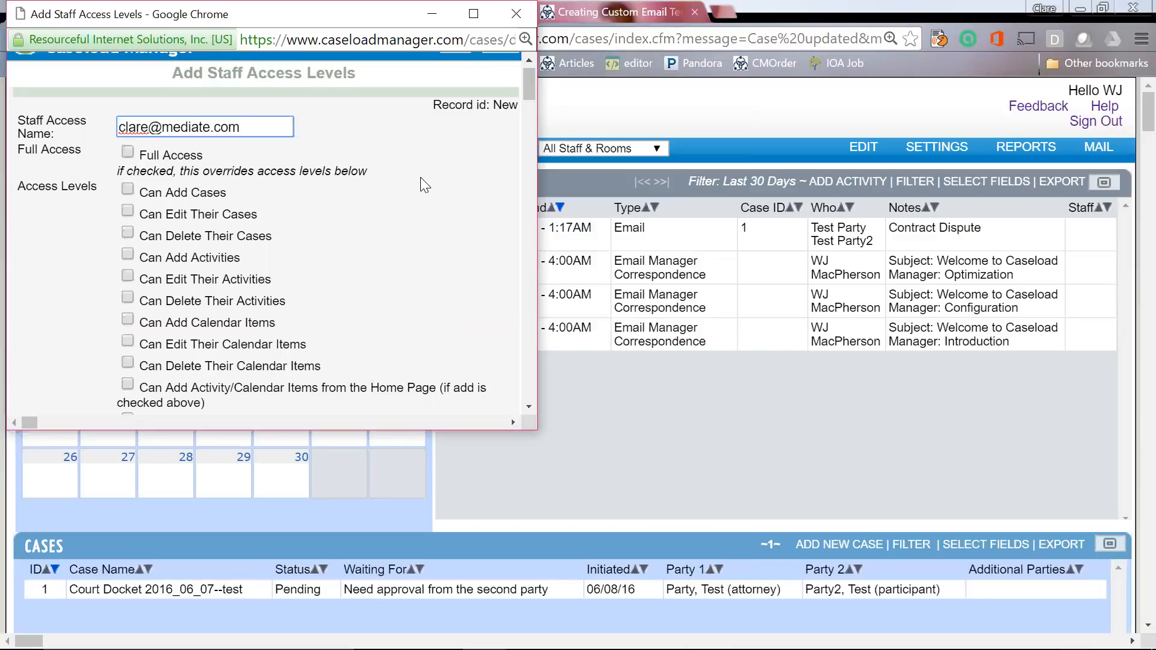
{"action": "scroll", "coordinate": [420, 177], "scroll_direction": "up", "scroll_amount": 1}
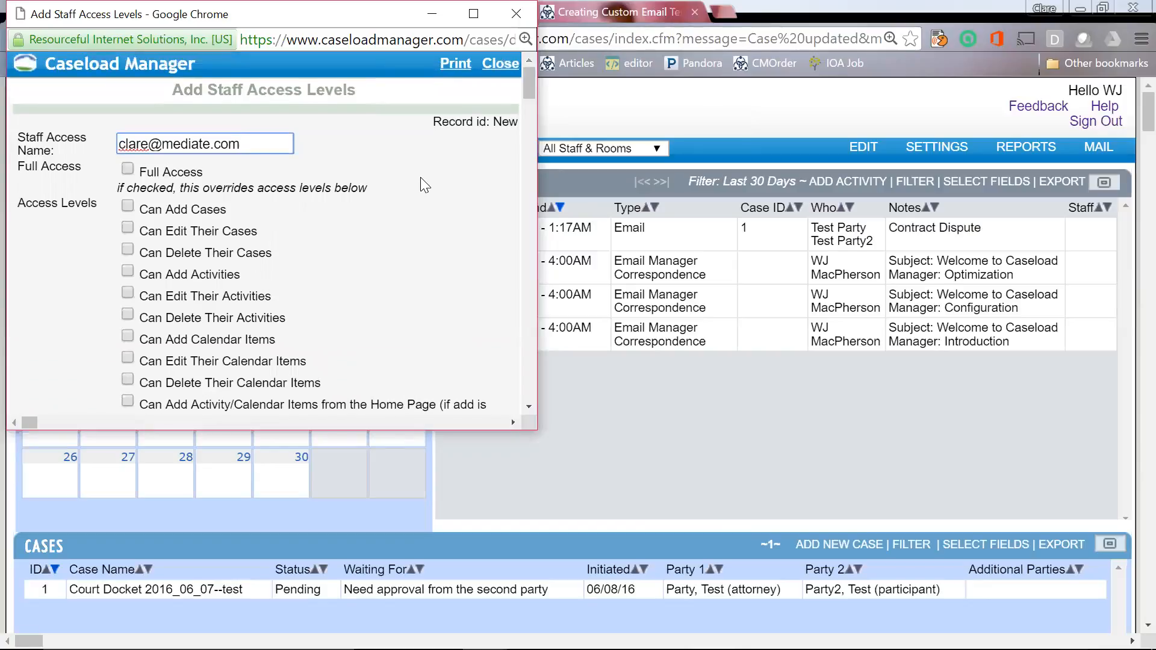